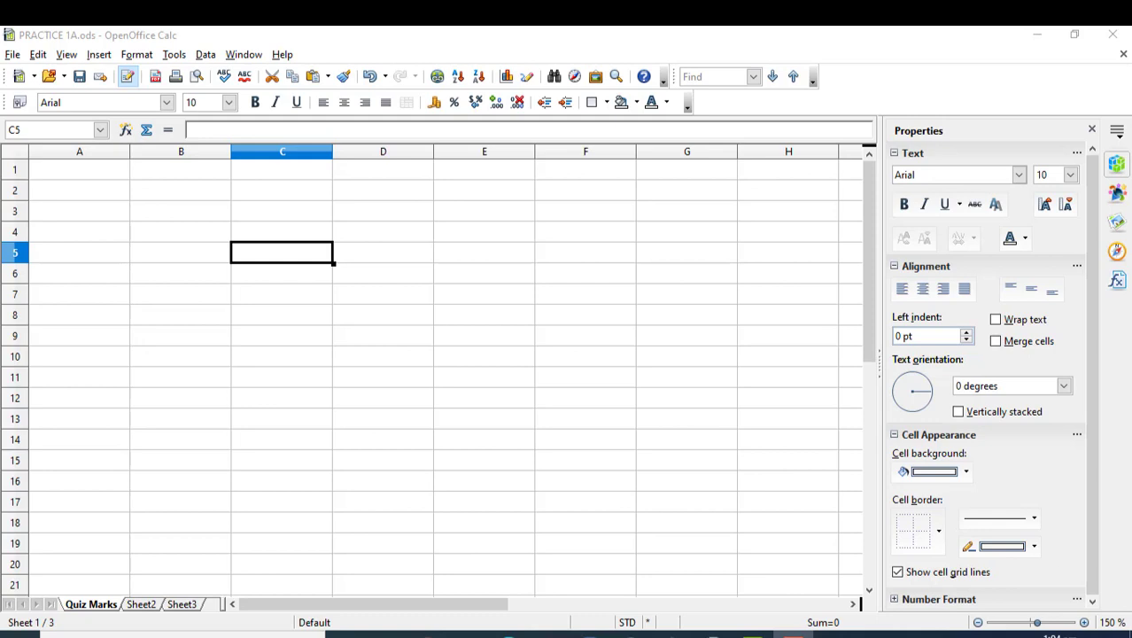
# Rename the Quiz Marks sheet as Exam Data.
pyautogui.moveTo(794, 634)
pyautogui.click(143, 606)
pyautogui.click(180, 606)
pyautogui.click(81, 606)
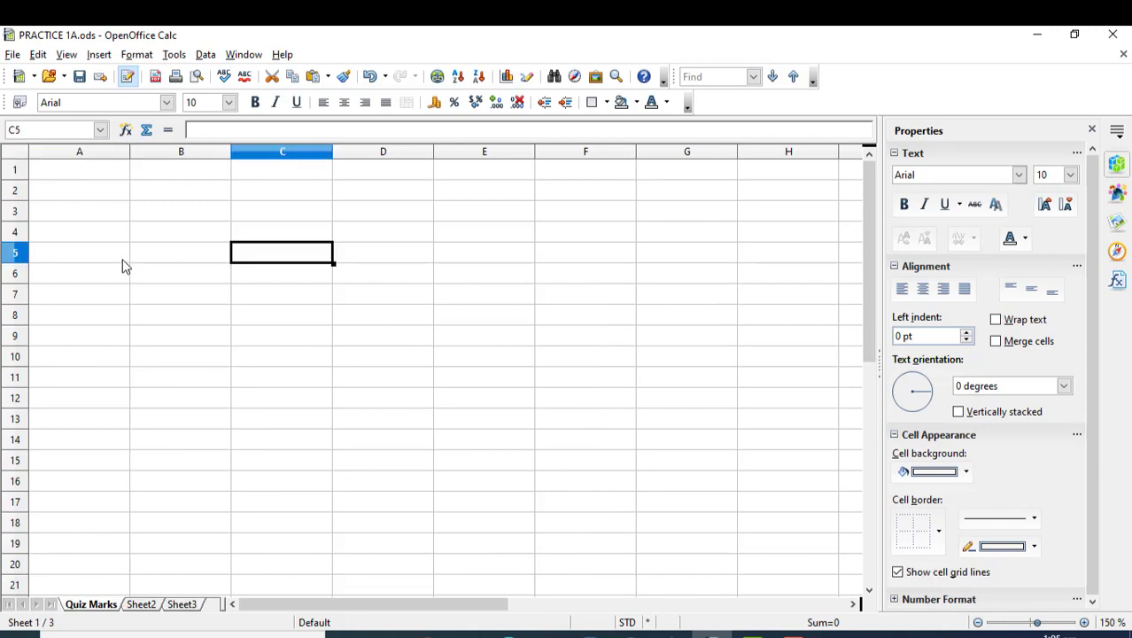
pyautogui.doubleClick(91, 606)
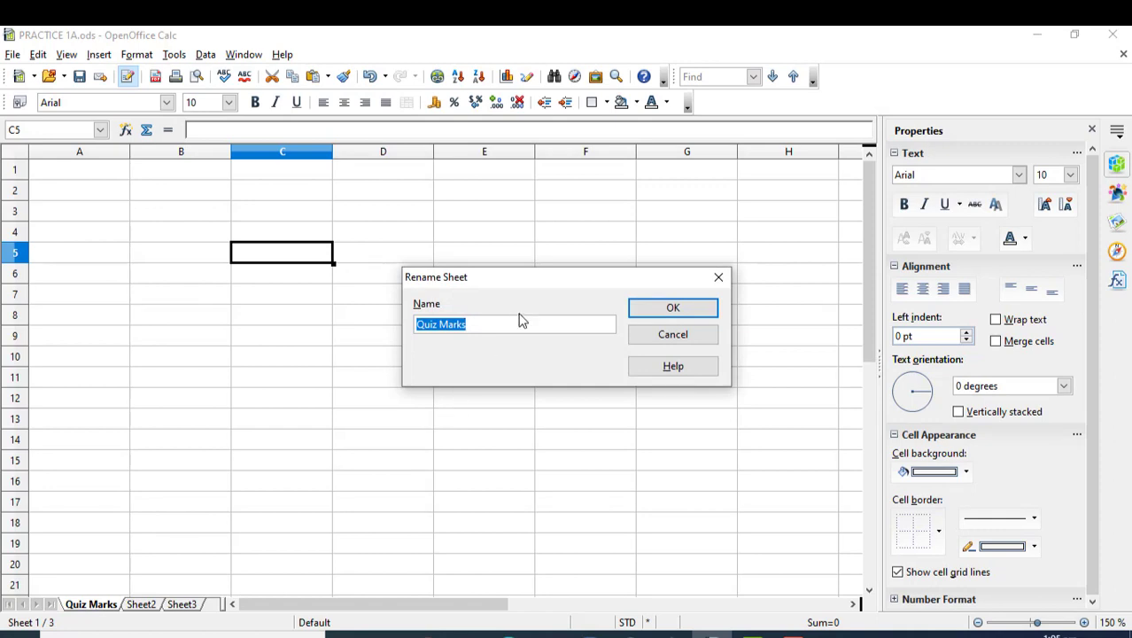
pyautogui.write('Exam Data')
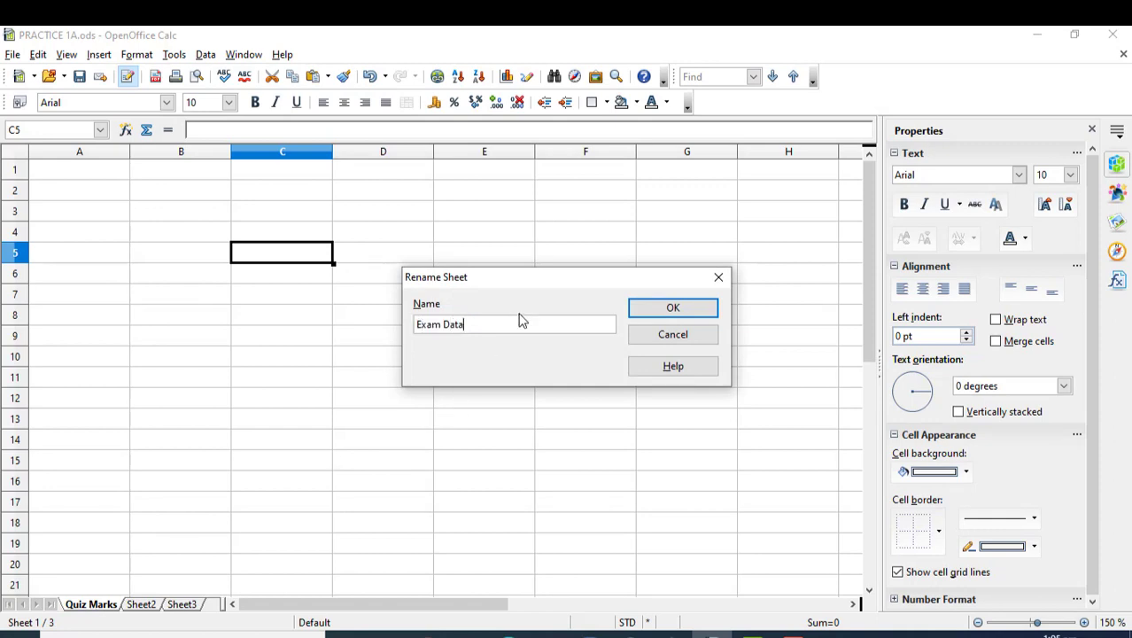
pyautogui.click(651, 309)
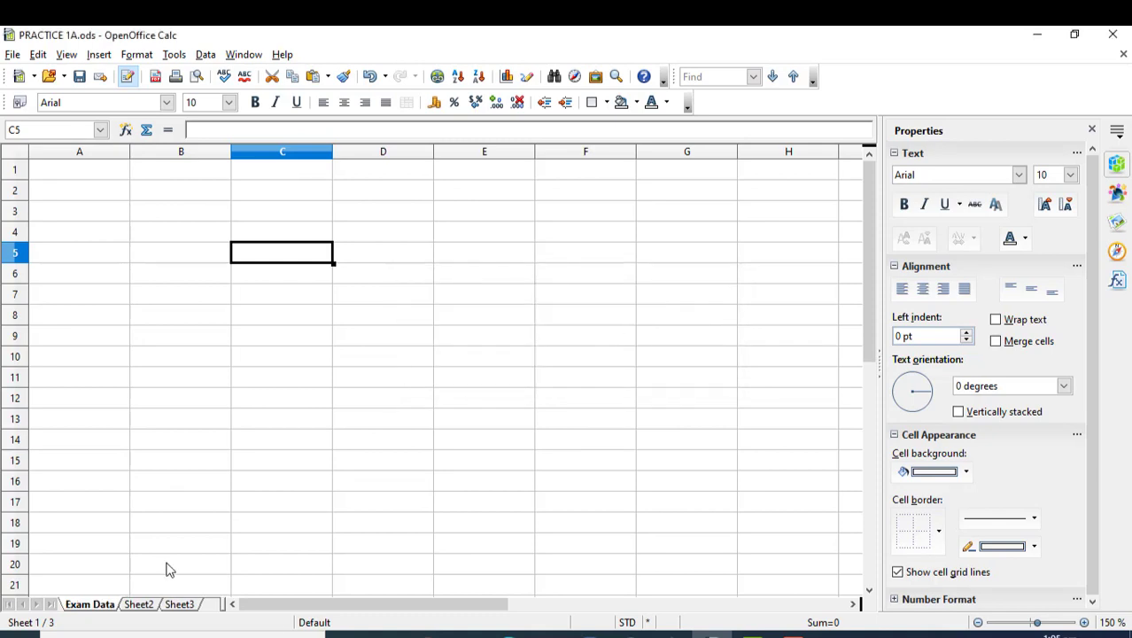
# Insert one new sheet named Sheet4 before Sheet3.
pyautogui.click(179, 606)
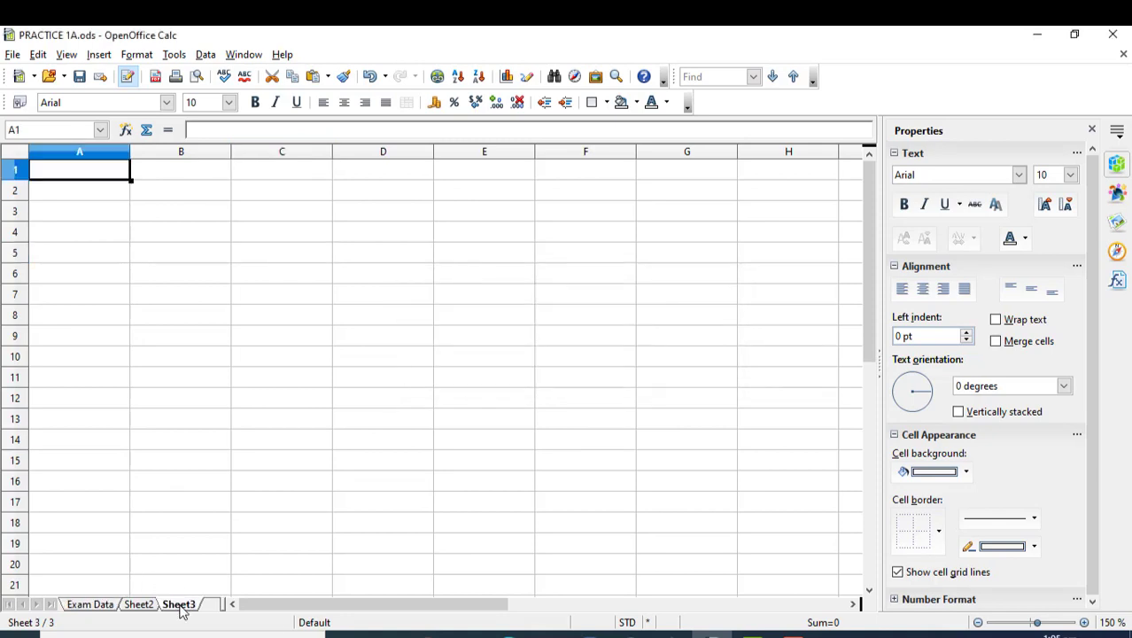
pyautogui.rightClick(181, 607)
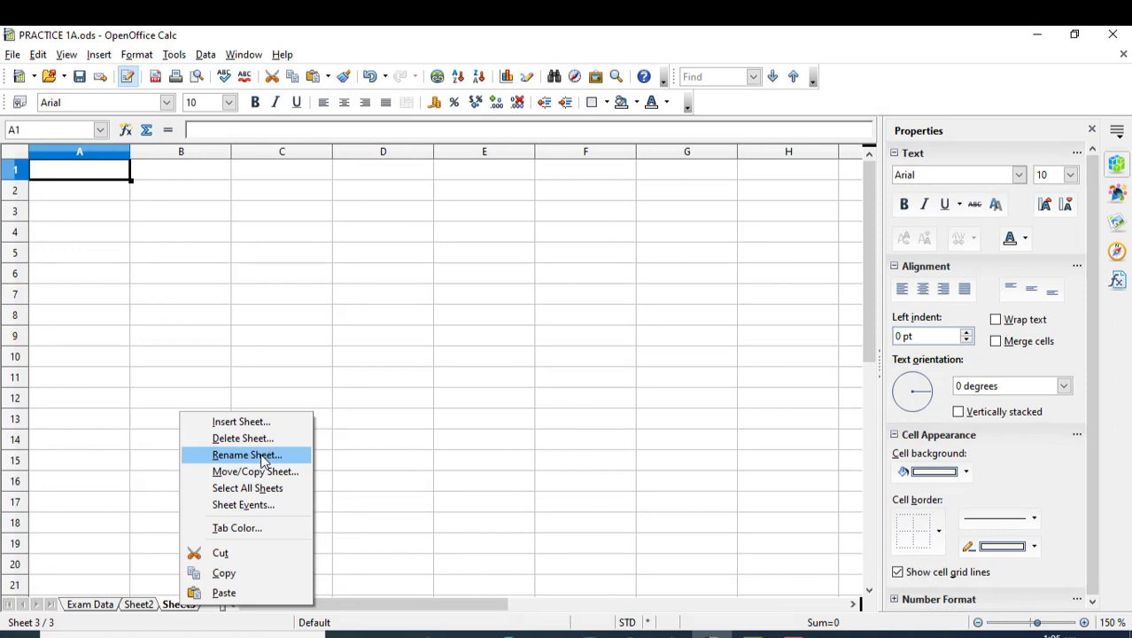
pyautogui.click(241, 421)
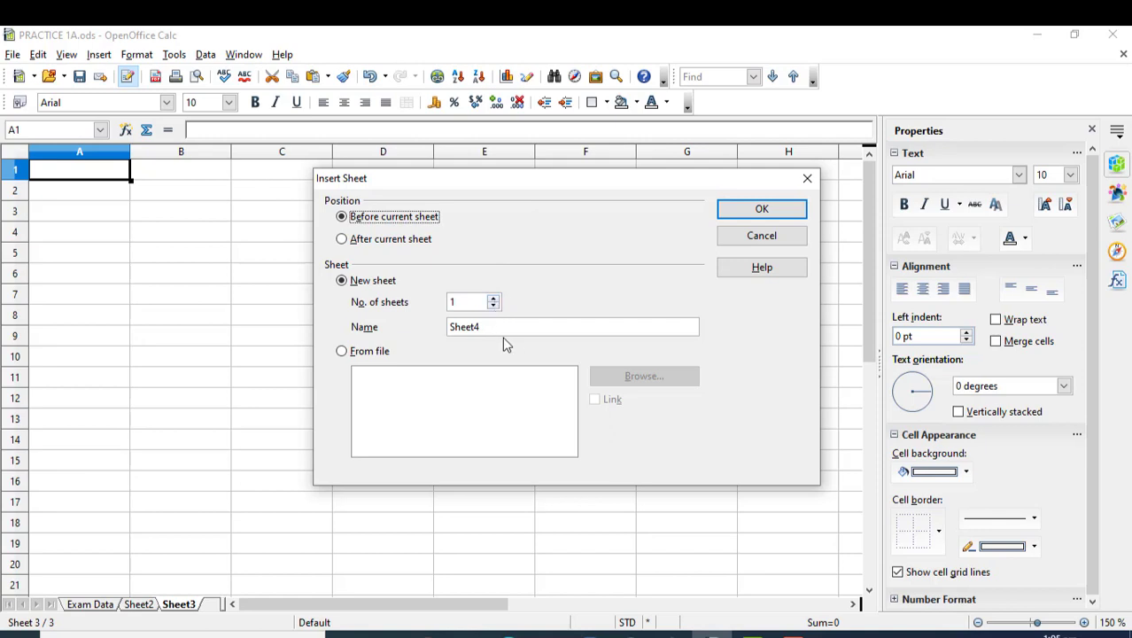
pyautogui.moveTo(492, 326); pyautogui.dragTo(451, 326)
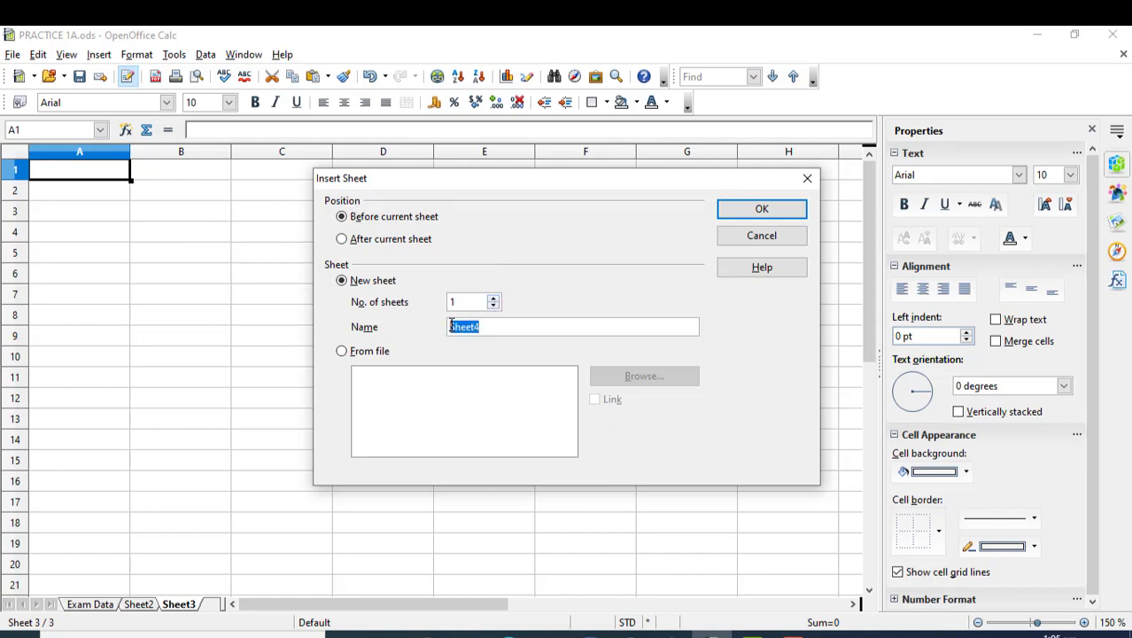
pyautogui.click(773, 219)
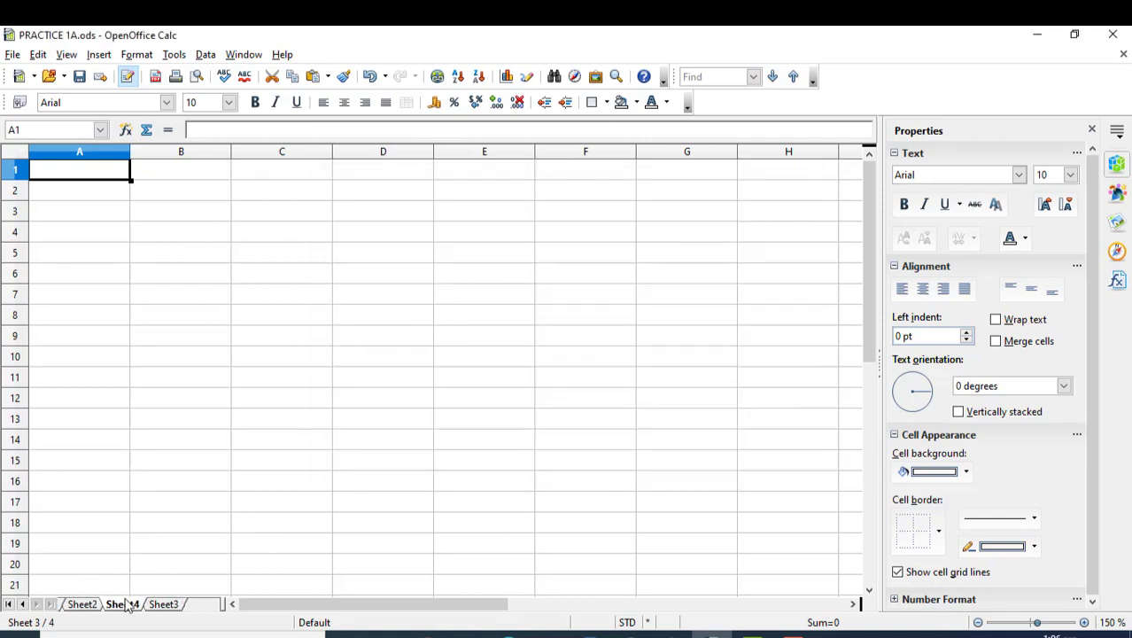
# View the result card on Sheet2 and switch back to the Exam Data sheet.
pyautogui.click(83, 604)
pyautogui.click(24, 605)
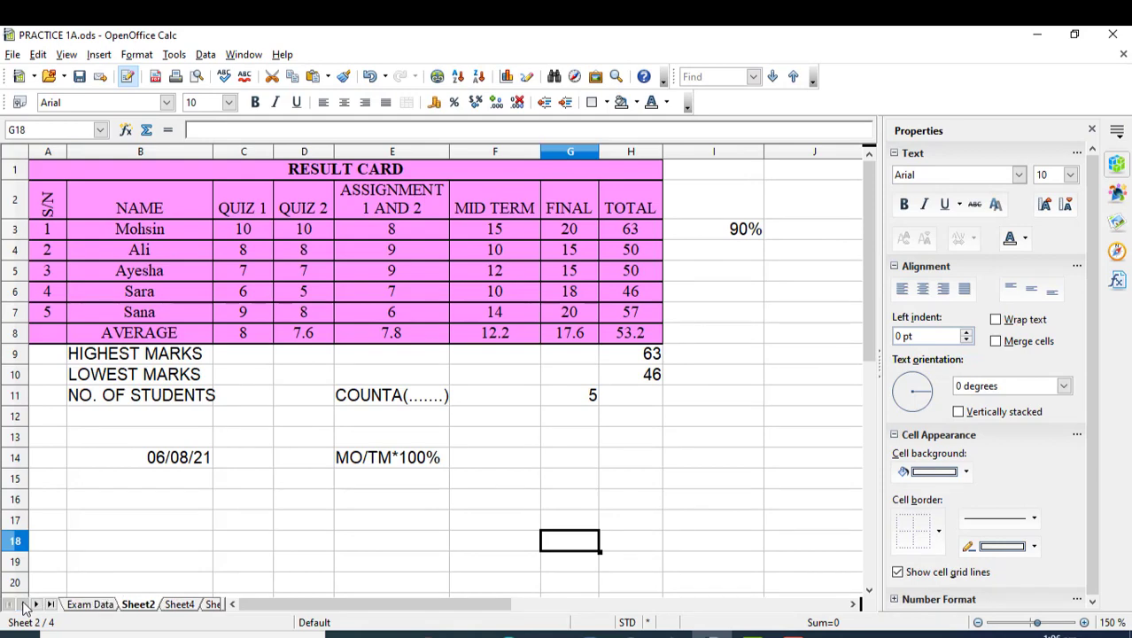
pyautogui.click(88, 604)
pyautogui.click(383, 402)
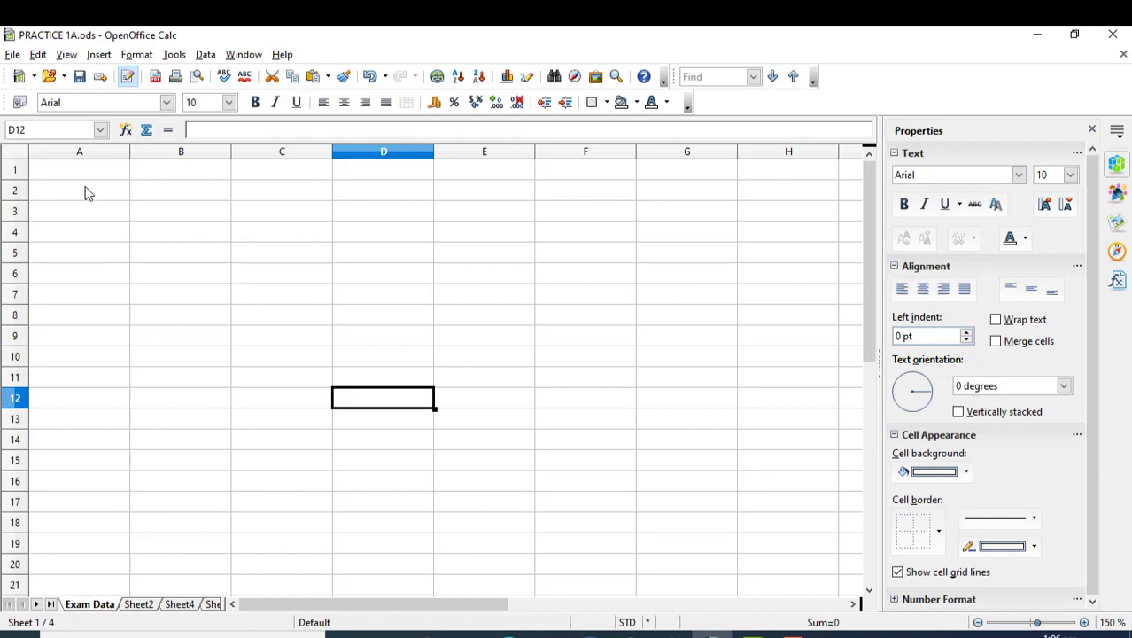
# Select the cell range A1:A20 down the first column, and the range A2:G3 across two rows.
pyautogui.moveTo(87, 173); pyautogui.dragTo(83, 561)
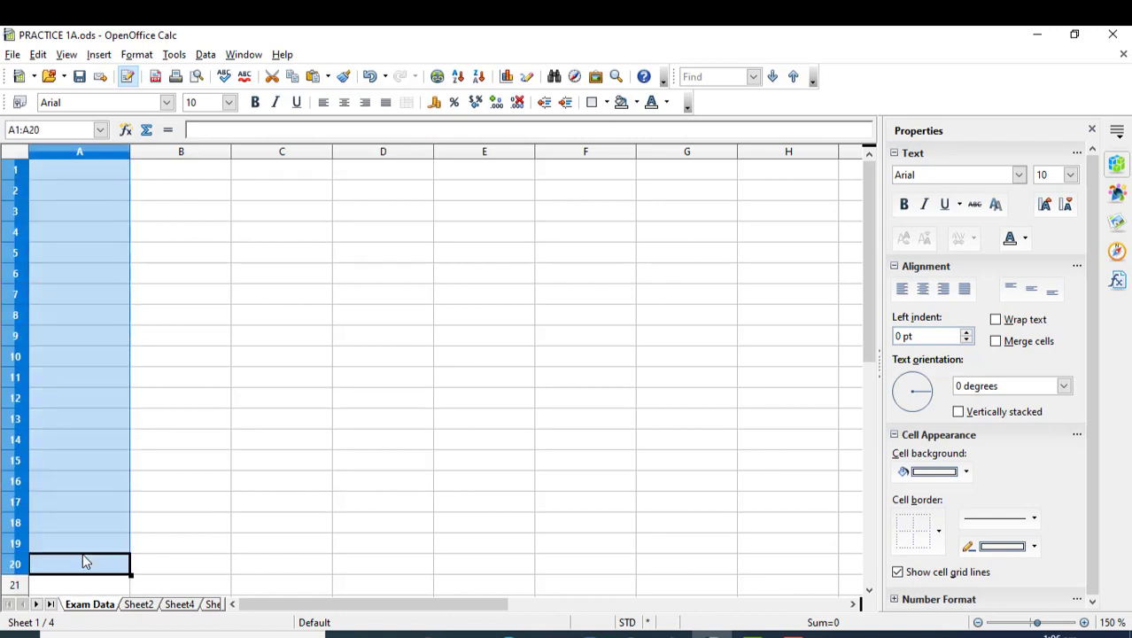
pyautogui.click(82, 190)
pyautogui.moveTo(81, 193); pyautogui.dragTo(668, 212)
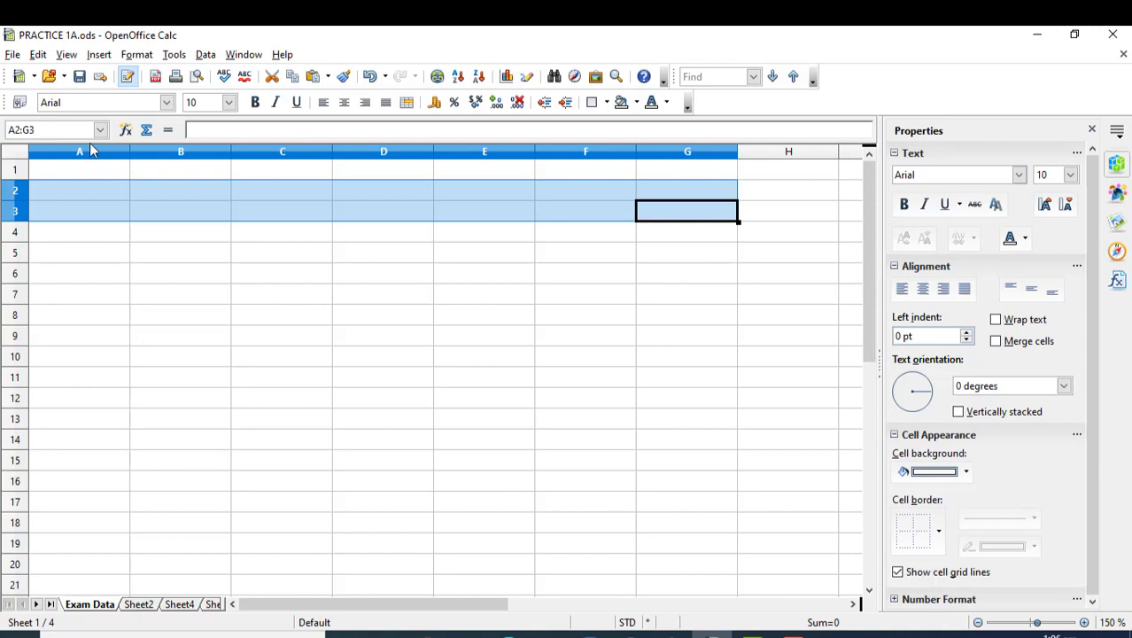
# Select entire columns A to D one at a time, and entire rows 1 to 4 the same way.
pyautogui.click(127, 154)
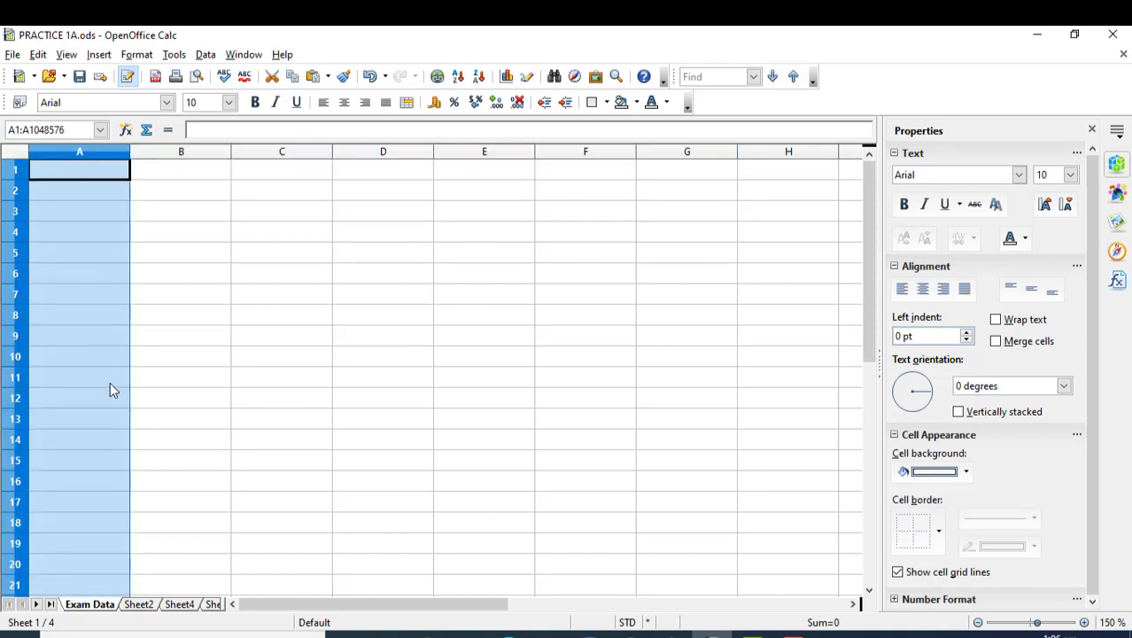
pyautogui.click(216, 152)
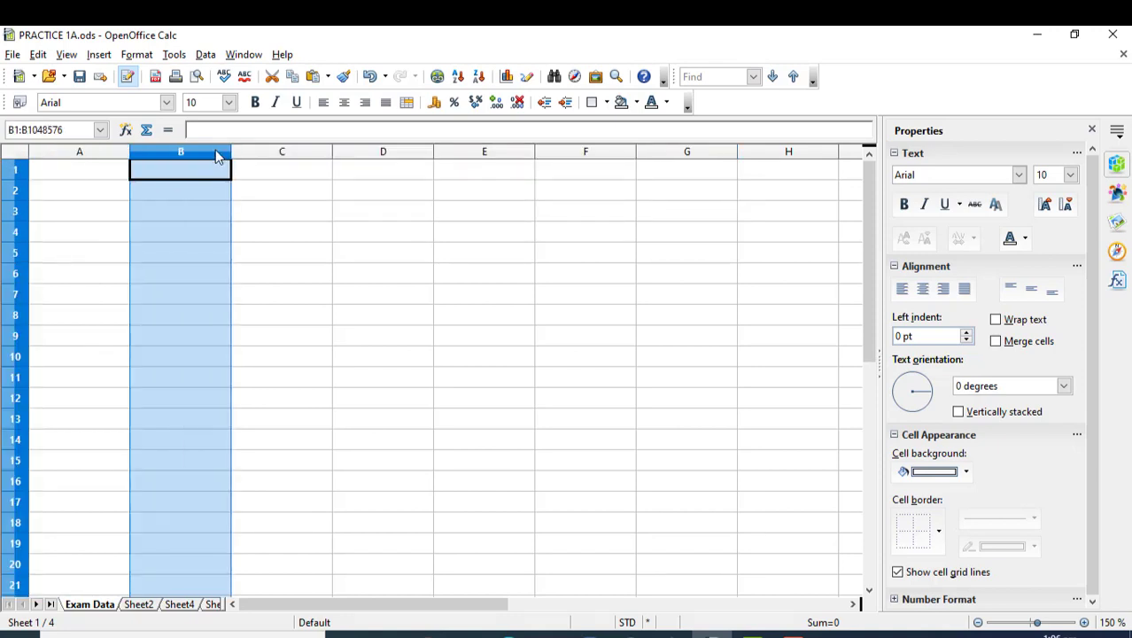
pyautogui.click(302, 151)
pyautogui.click(393, 157)
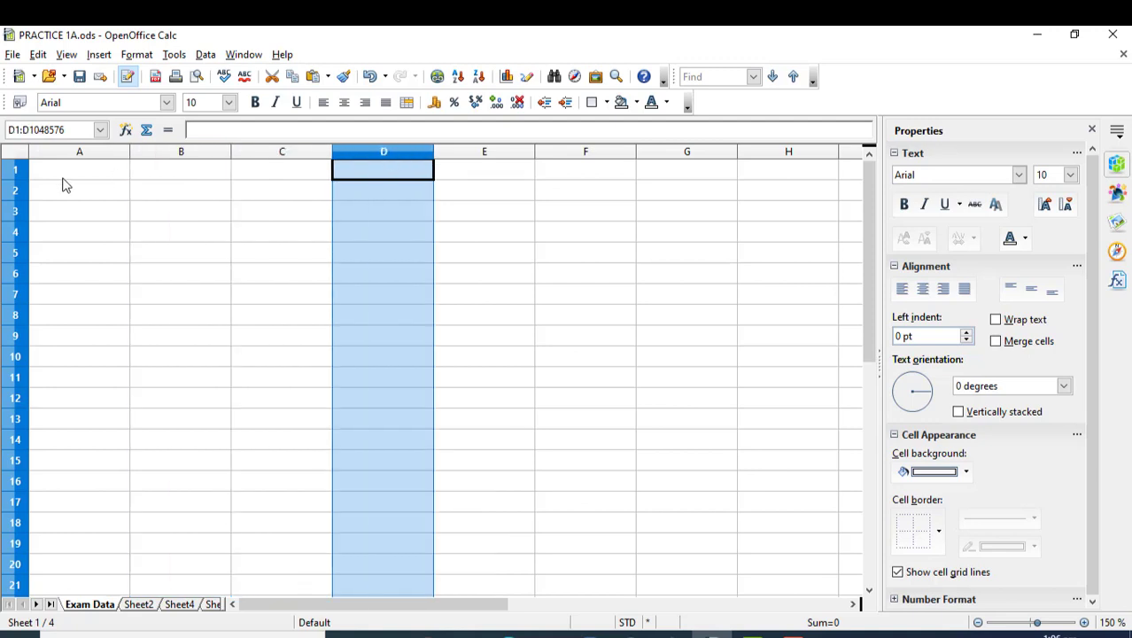
pyautogui.click(23, 170)
pyautogui.click(16, 193)
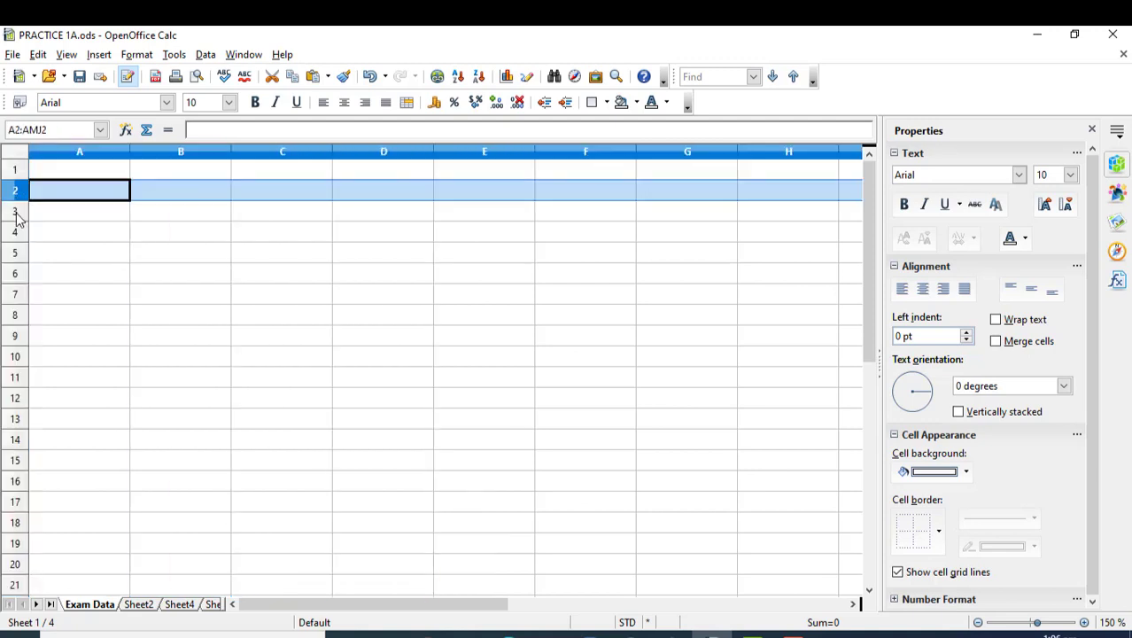
pyautogui.click(16, 213)
pyautogui.click(16, 232)
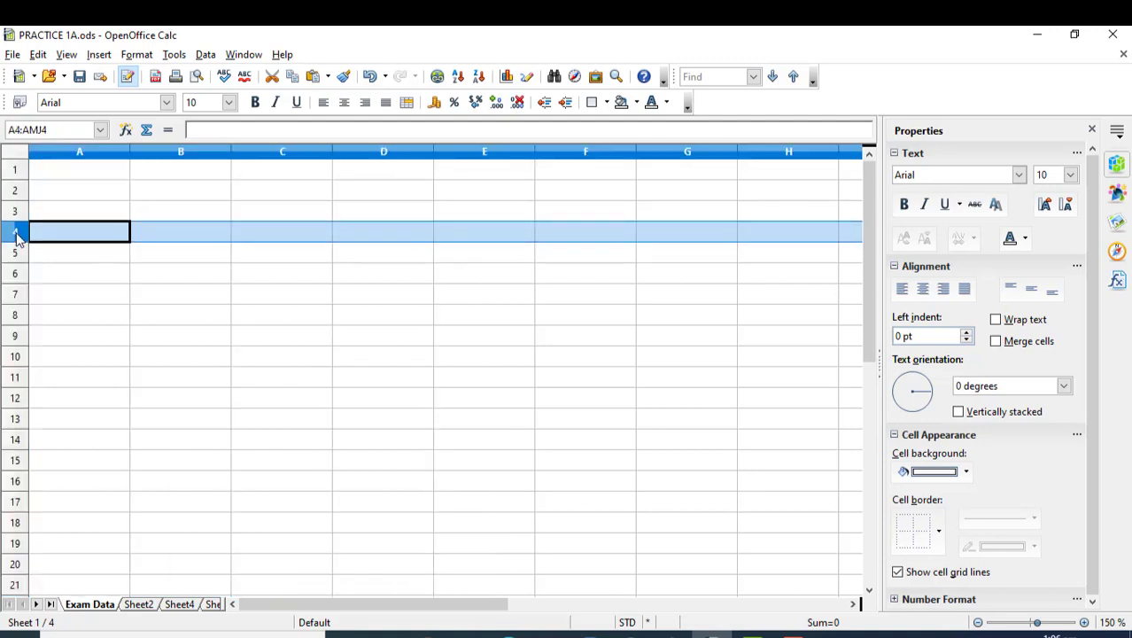
# Select cells A1, B1 and C1 individually to check how each cell's address is shown.
pyautogui.click(91, 181)
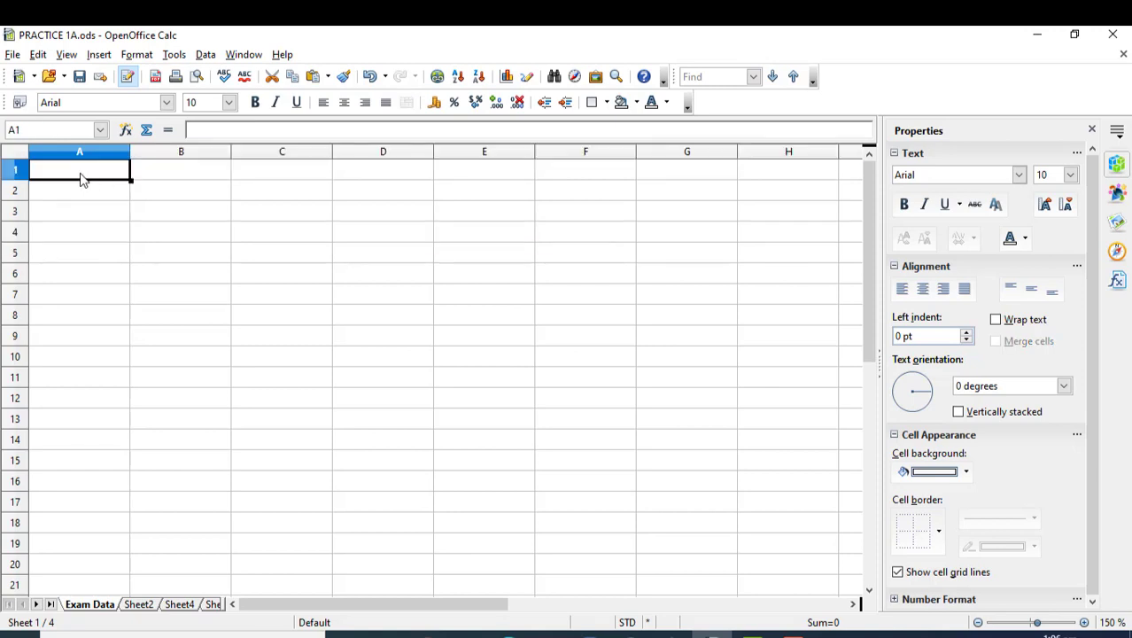
pyautogui.click(166, 177)
pyautogui.click(255, 174)
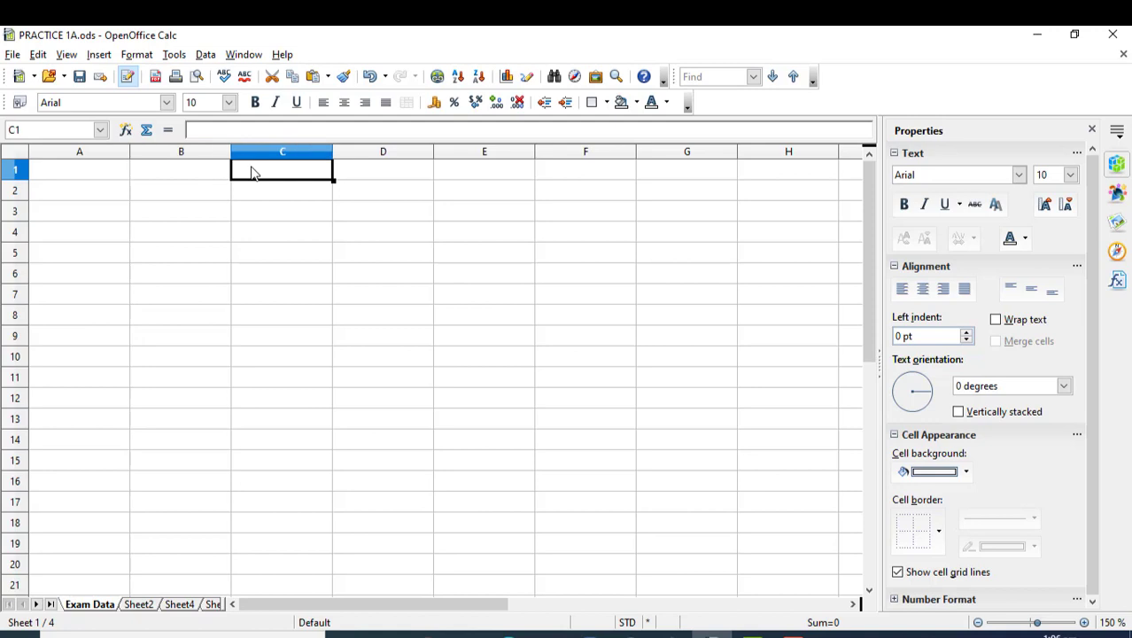
pyautogui.click(110, 177)
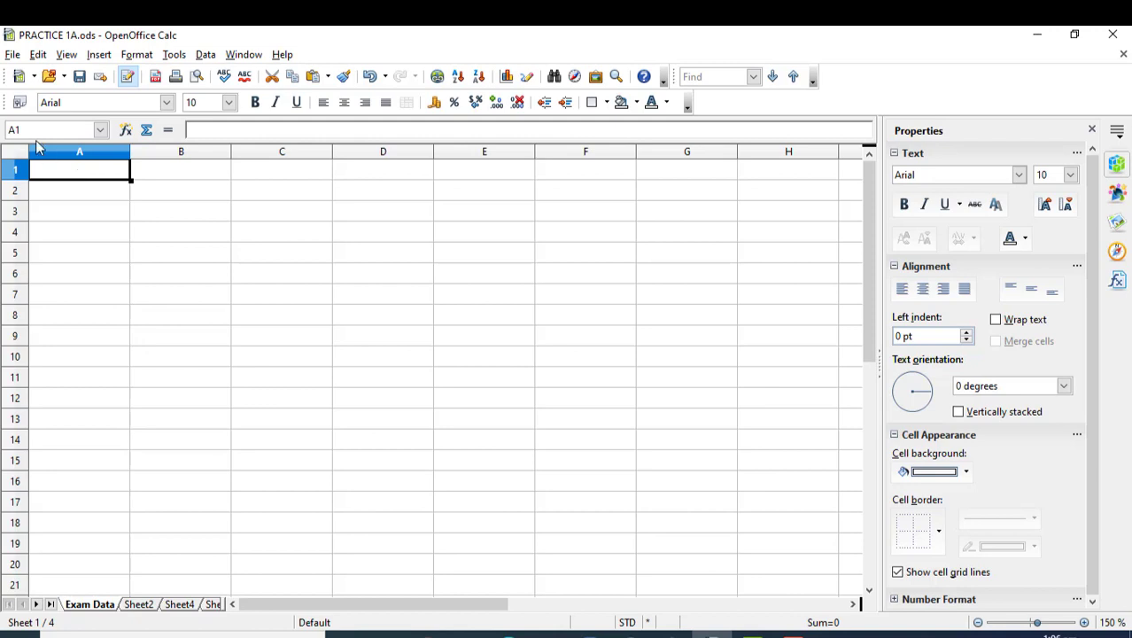
pyautogui.click(14, 130)
pyautogui.click(89, 170)
pyautogui.click(181, 181)
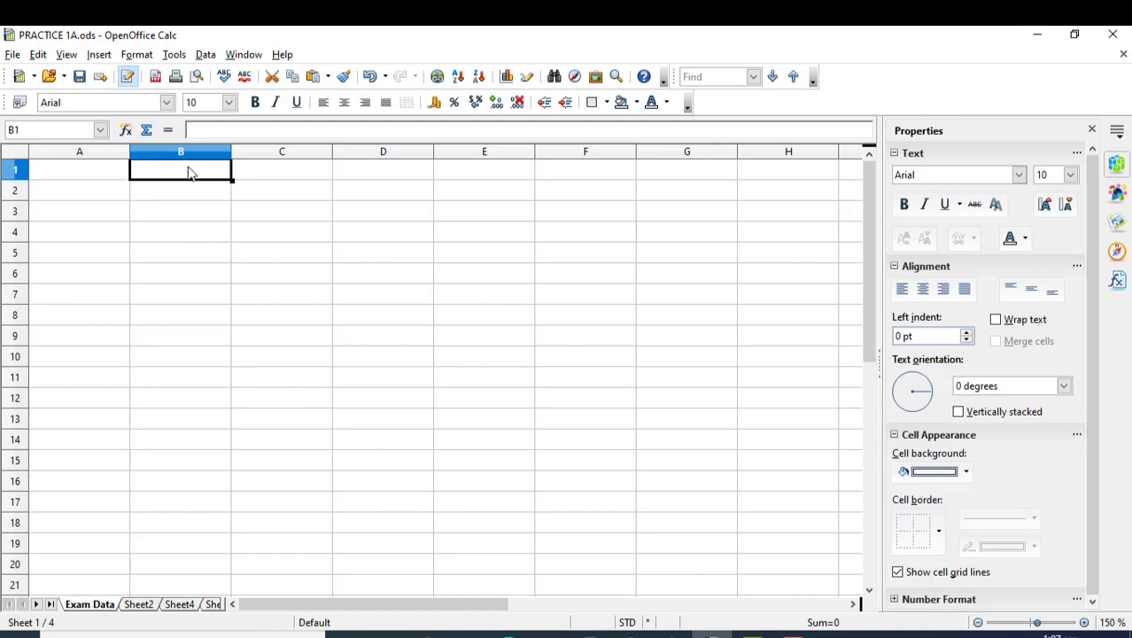
# Move the active cell down column A to A5, across to column B, up to B1 and down to B6.
pyautogui.click(73, 192)
pyautogui.click(65, 219)
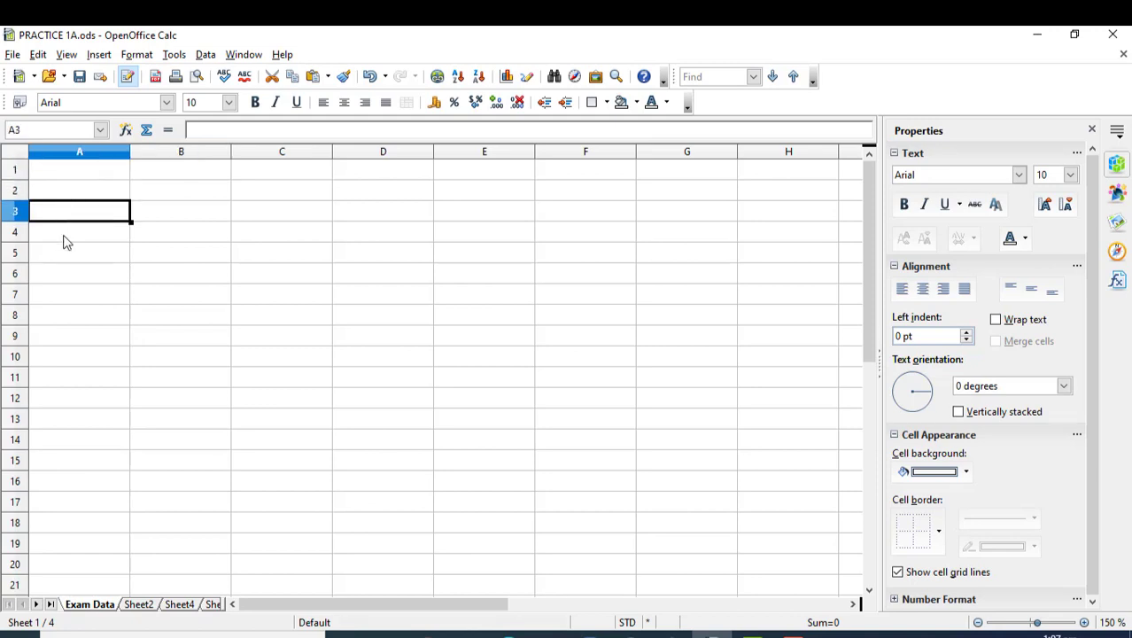
pyautogui.click(64, 241)
pyautogui.press('Down')
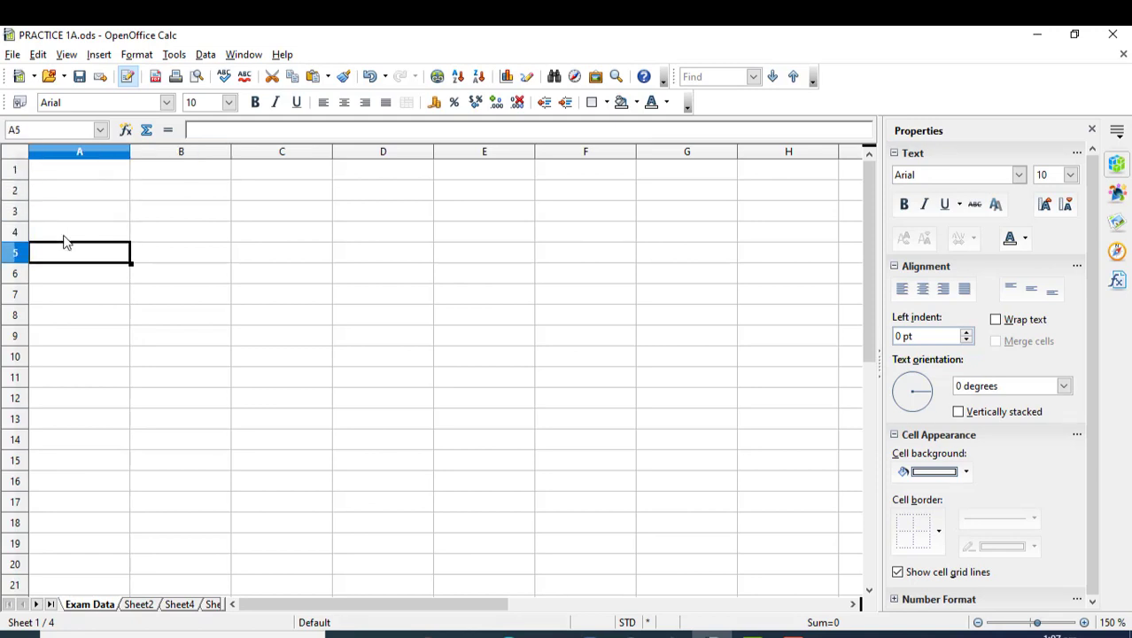
pyautogui.press('Right')
pyautogui.press('Up')
pyautogui.press('Up')
pyautogui.press('Up')
pyautogui.press('Up')
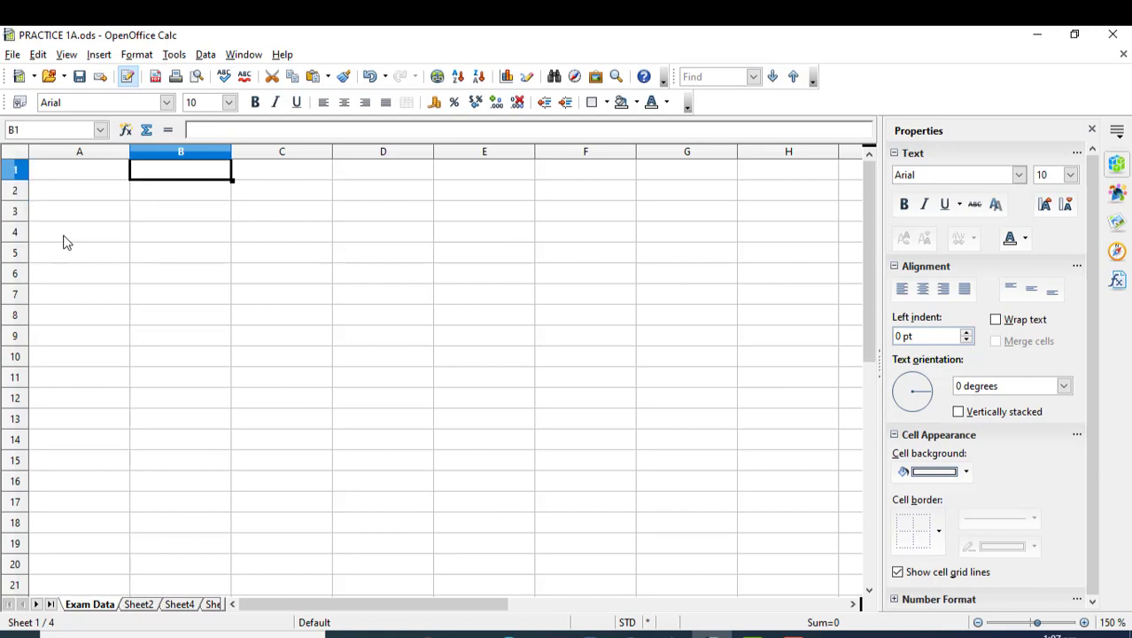
pyautogui.press('Down')
pyautogui.press('Down')
pyautogui.press('Down')
pyautogui.press('Down')
pyautogui.press('Down')
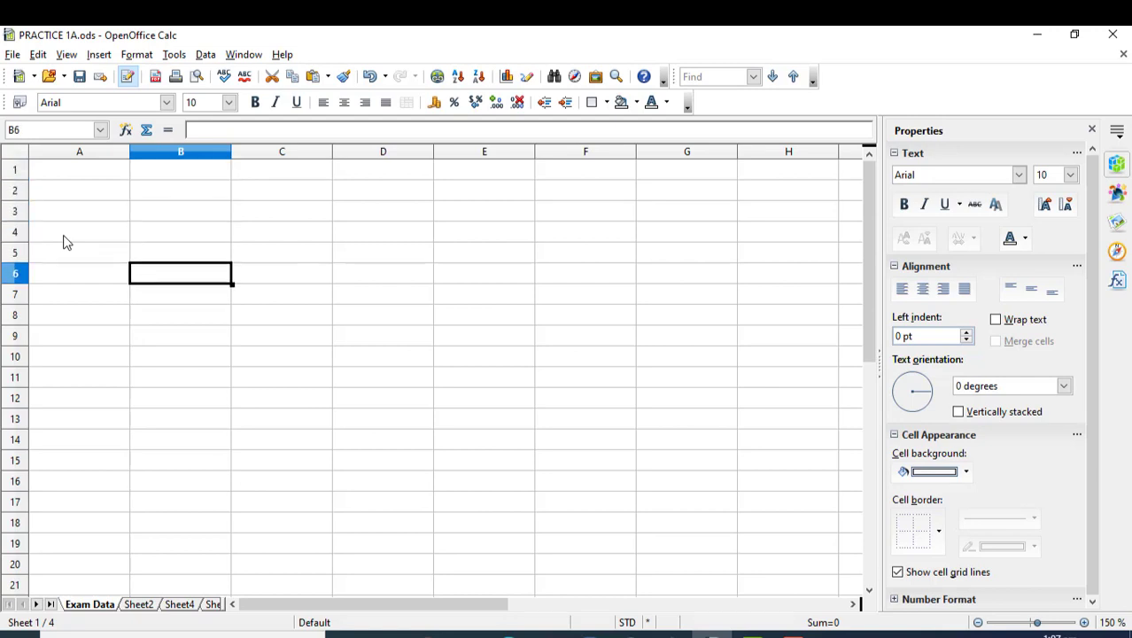
# Select single cells such as A1 and B5, and try block selections within columns A and B.
pyautogui.click(79, 173)
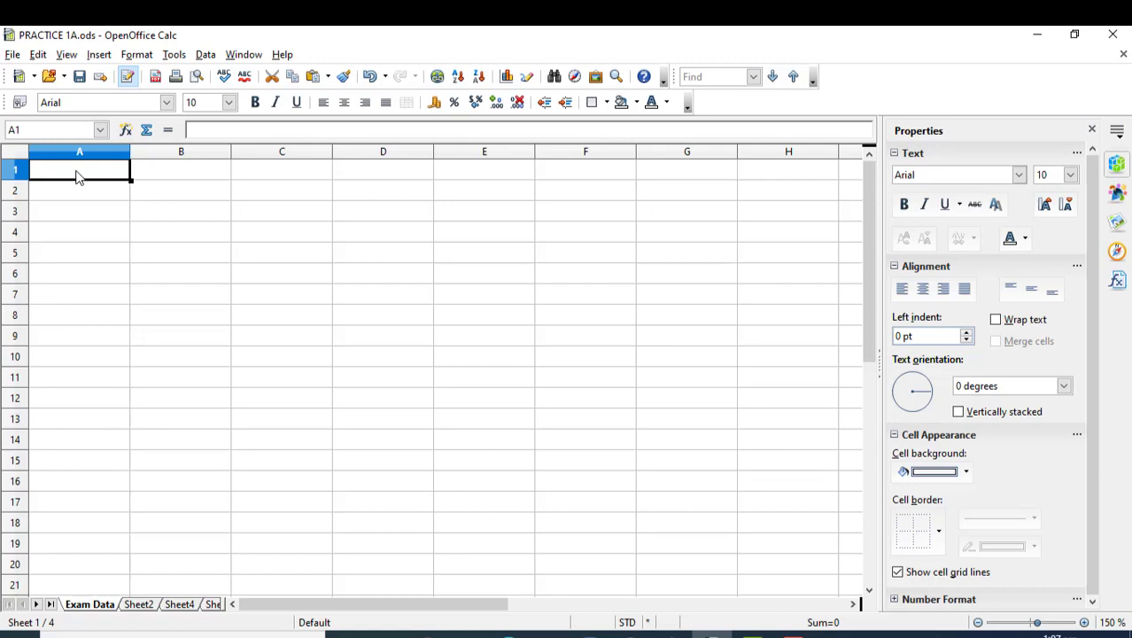
pyautogui.click(163, 256)
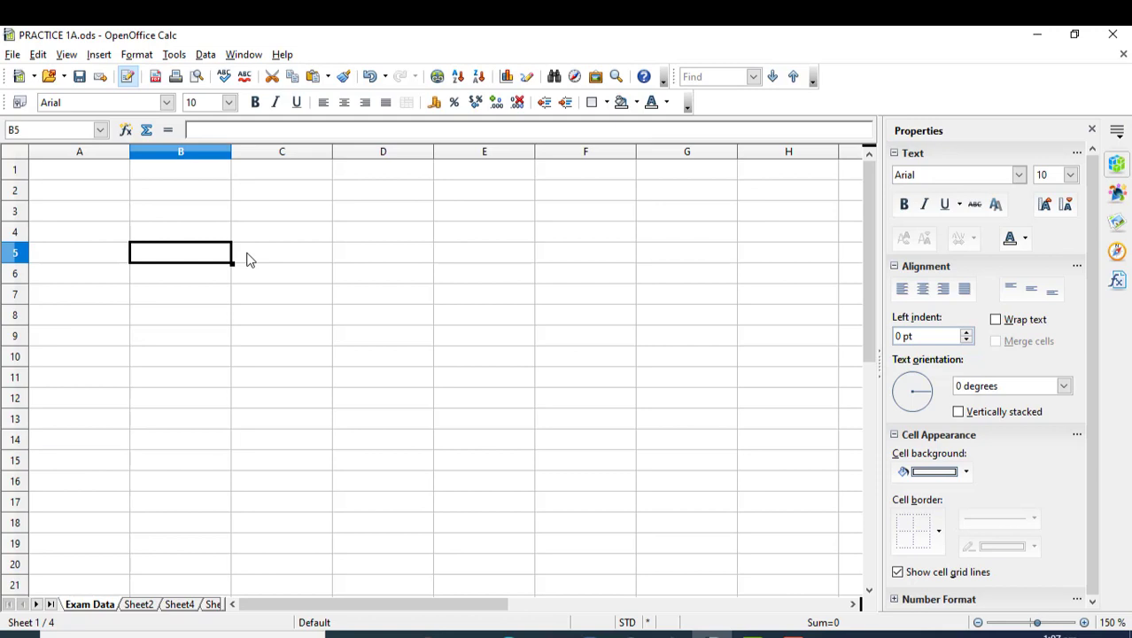
pyautogui.click(75, 173)
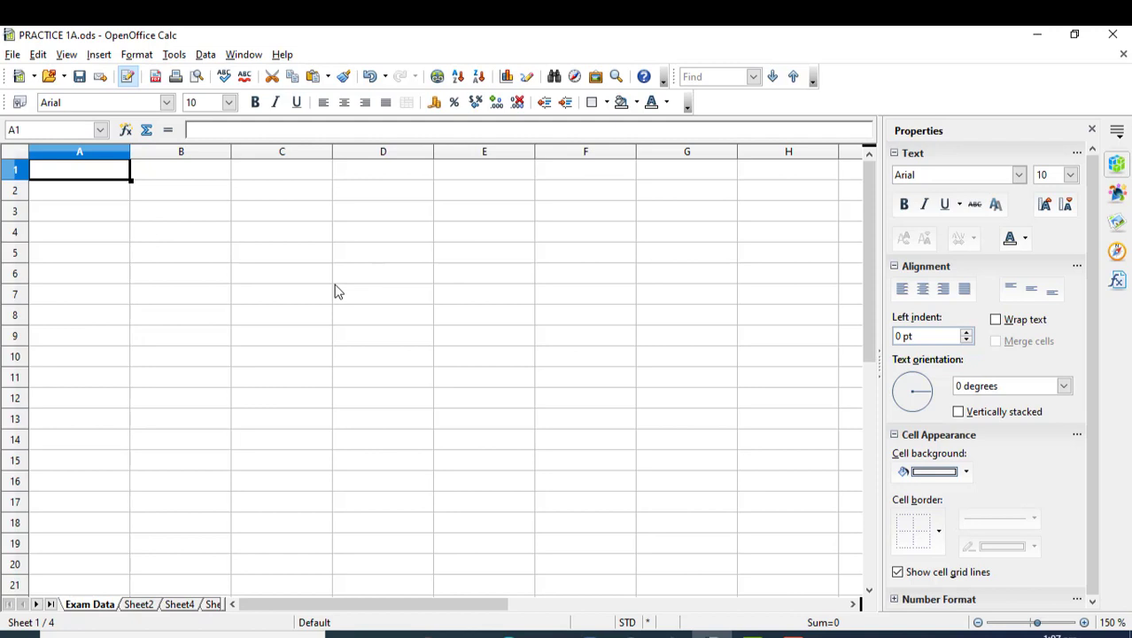
pyautogui.moveTo(127, 172); pyautogui.dragTo(122, 400)
pyautogui.moveTo(172, 174); pyautogui.dragTo(175, 399)
pyautogui.click(424, 251)
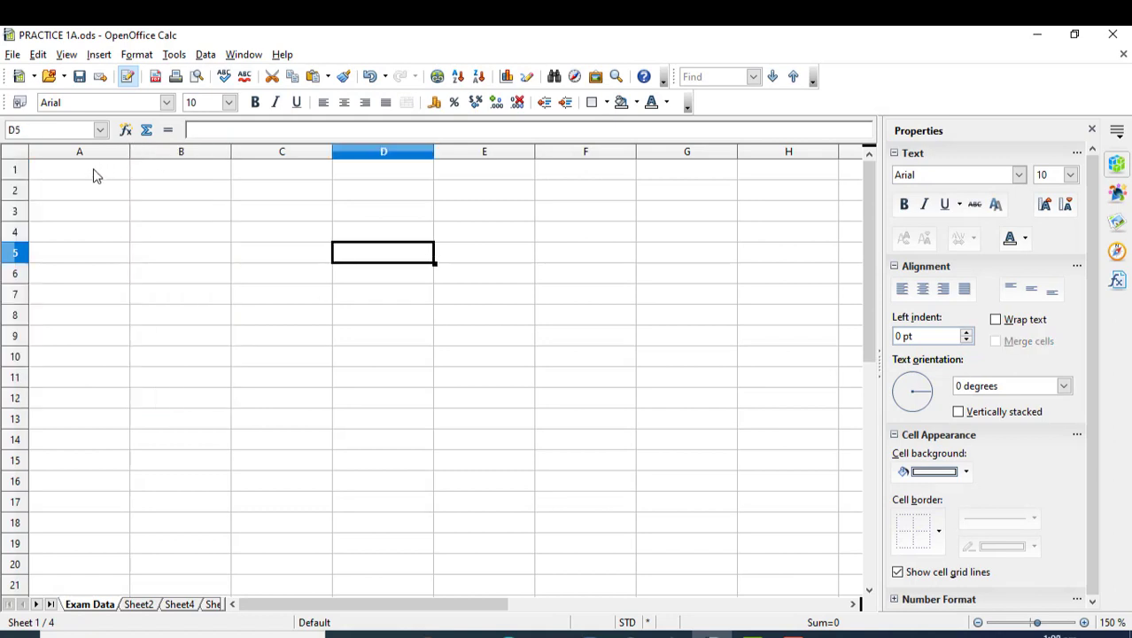
pyautogui.moveTo(76, 172); pyautogui.dragTo(187, 194)
pyautogui.click(214, 321)
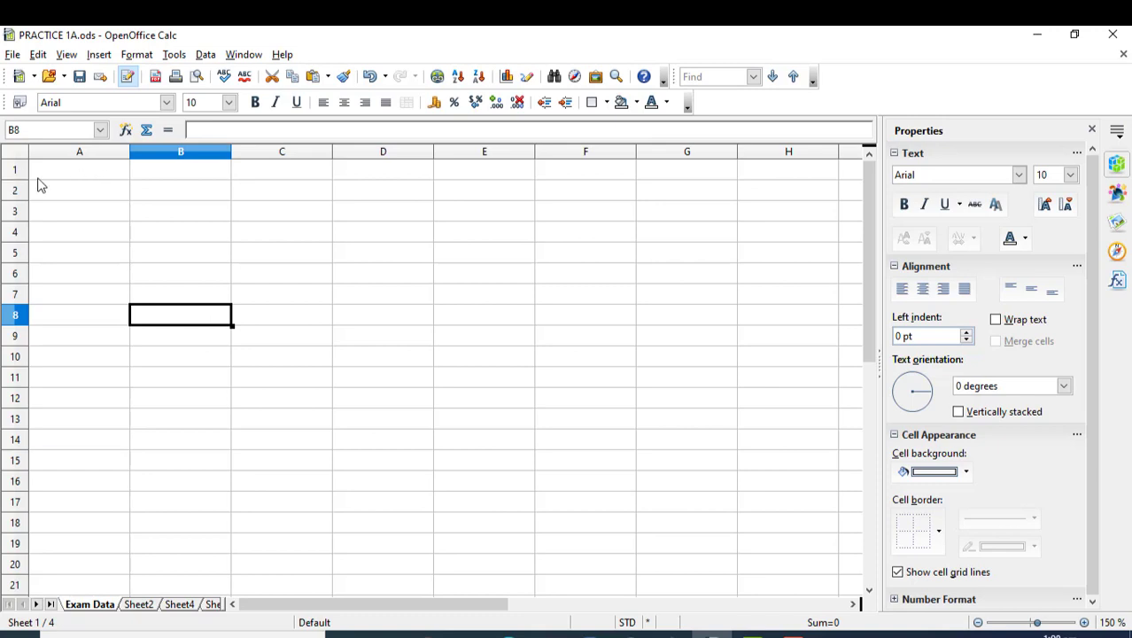
# Enter the headings S/N, NAME, QUIZ1, QUIZ 2, FINAL and TOTAL in cells A1 to F1 of the Exam Data sheet.
pyautogui.click(86, 177)
pyautogui.write('S/N')
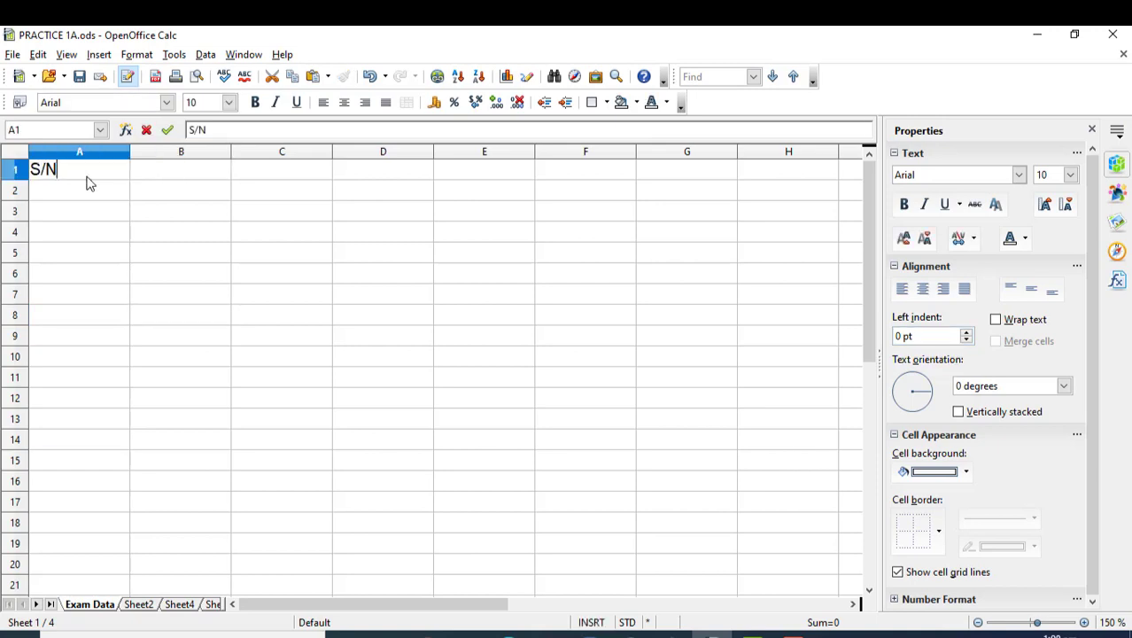
pyautogui.press('Tab')
pyautogui.write('NAME')
pyautogui.press('Tab')
pyautogui.write('QUIZ1')
pyautogui.press('Tab')
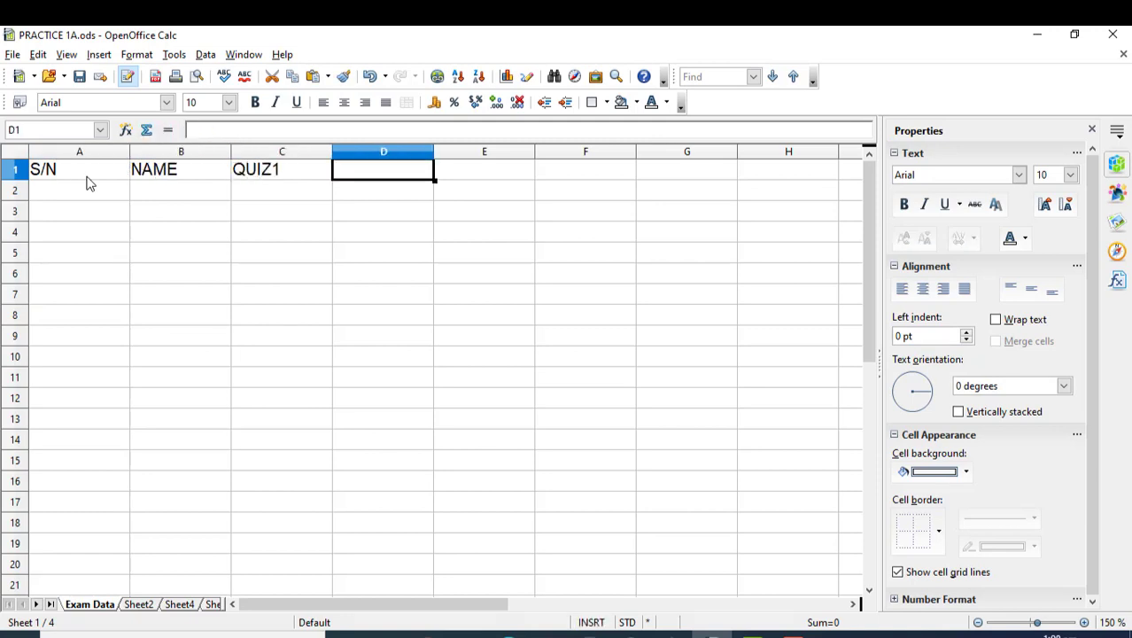
pyautogui.write('QUIZ 2')
pyautogui.press('Tab')
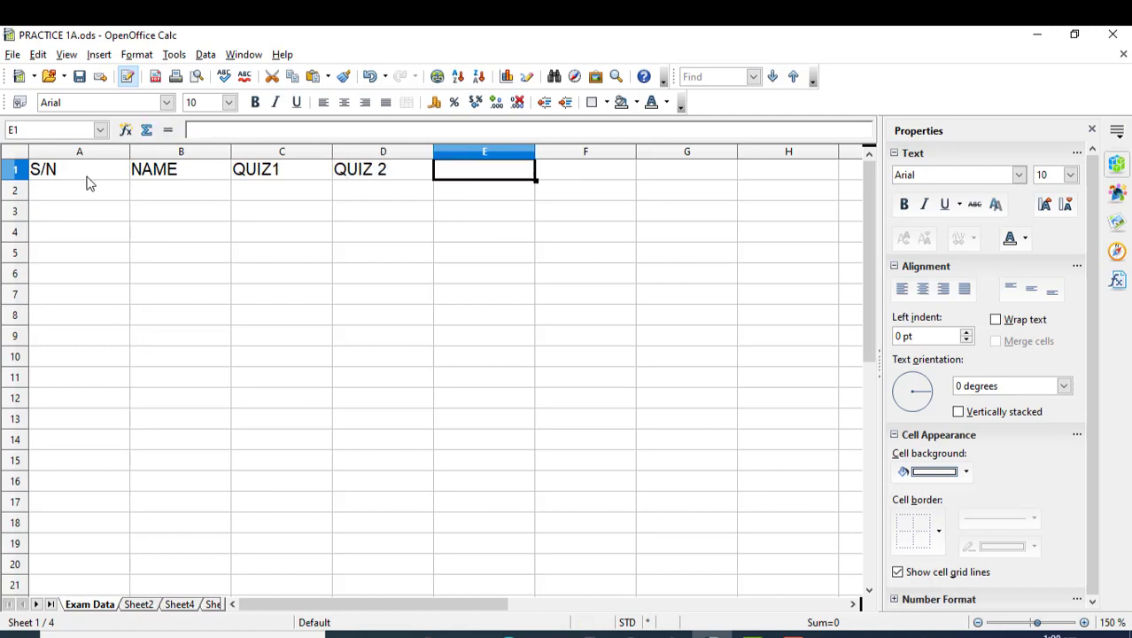
pyautogui.write('FINAL')
pyautogui.press('Tab')
pyautogui.write('TOTAL')
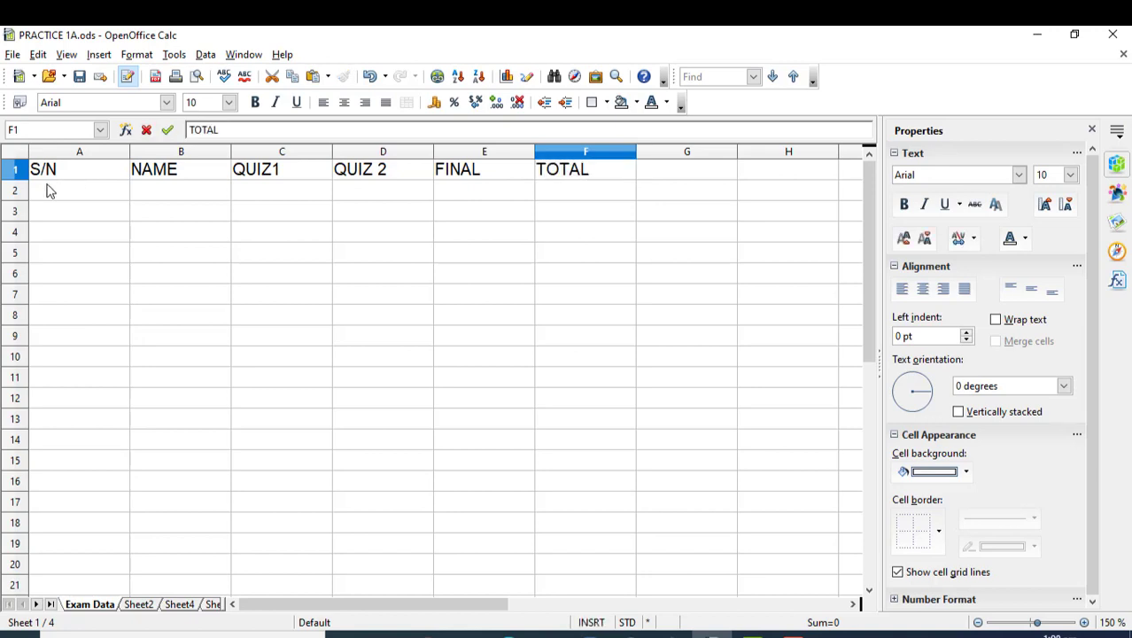
# Enter serial numbers 1 and 2 in A2 and A3, and extend the series from A2 down to A7.
pyautogui.click(49, 191)
pyautogui.write('1')
pyautogui.press('Return')
pyautogui.write('2')
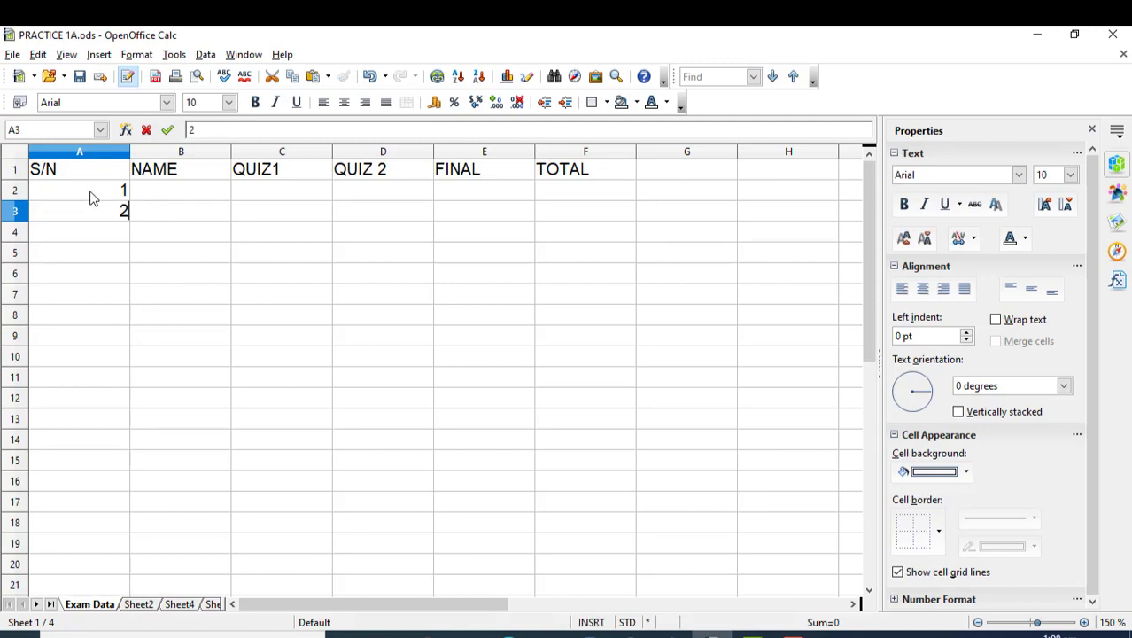
pyautogui.click(122, 197)
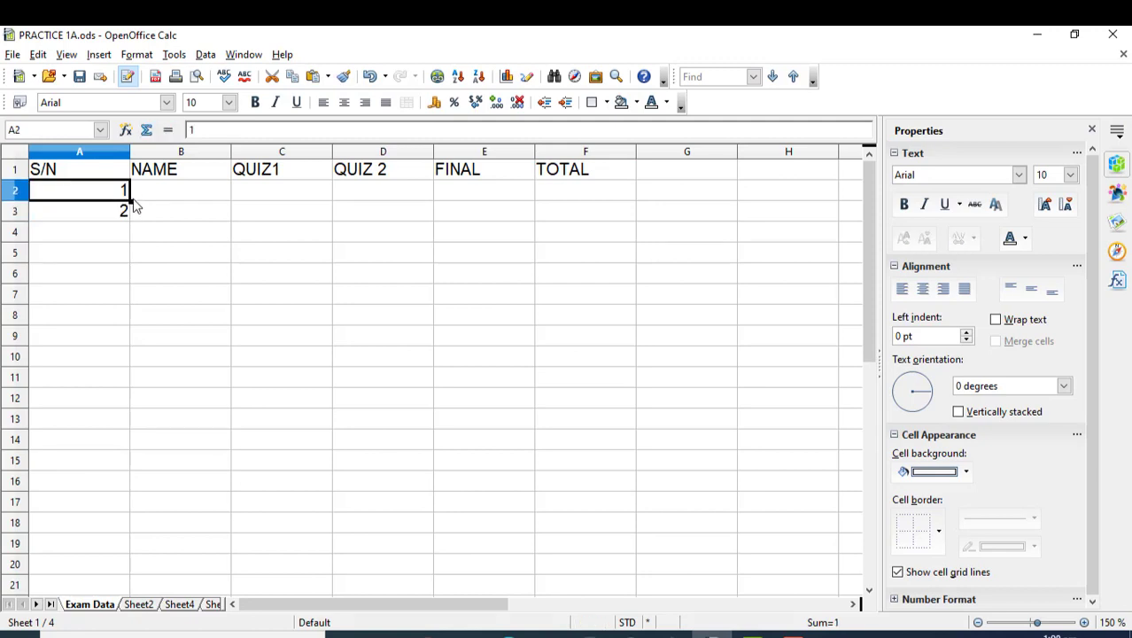
pyautogui.moveTo(131, 202); pyautogui.dragTo(123, 301)
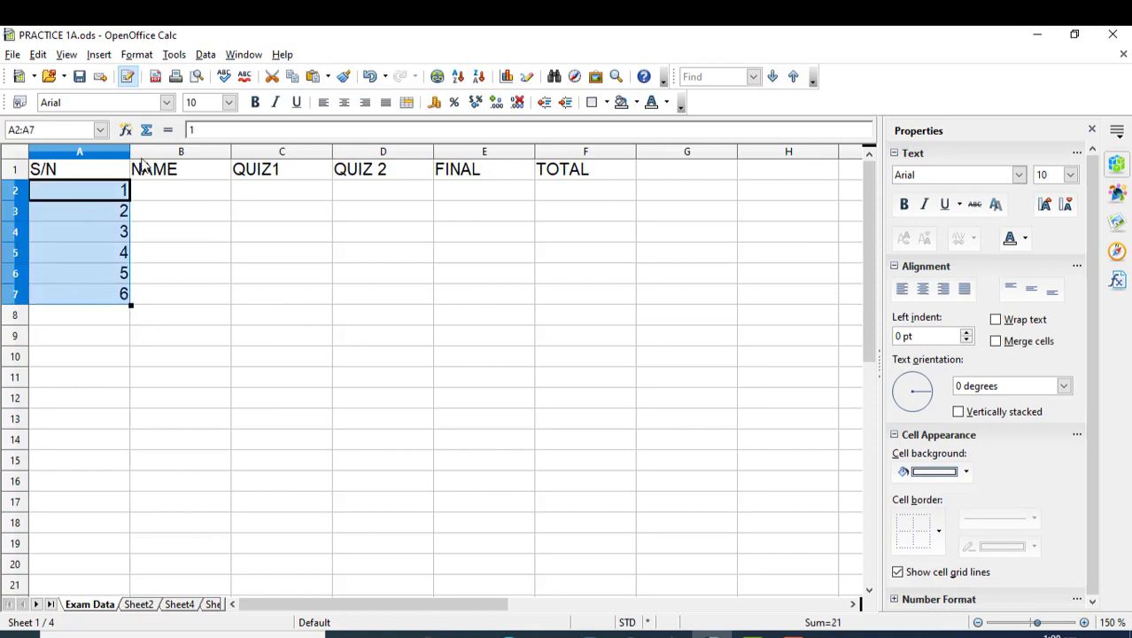
# Enter five student first names in cells B2 to B6 under the NAME heading.
pyautogui.click(171, 189)
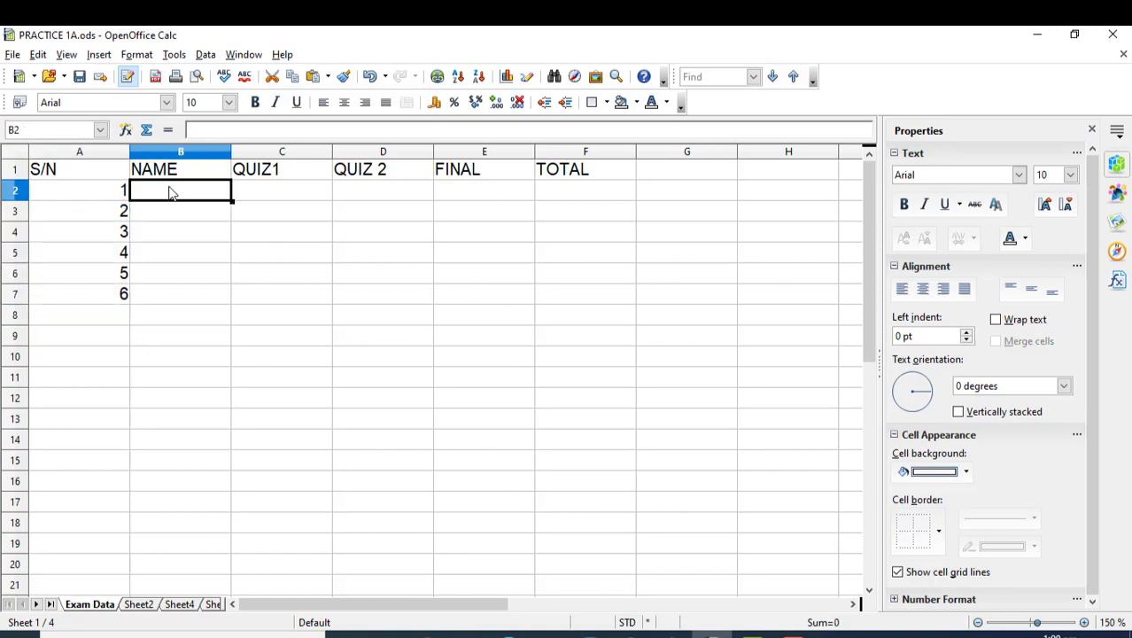
pyautogui.write('A')
pyautogui.press('BackSpace')
pyautogui.write('Ali')
pyautogui.press('Return')
pyautogui.write('Usman')
pyautogui.press('Return')
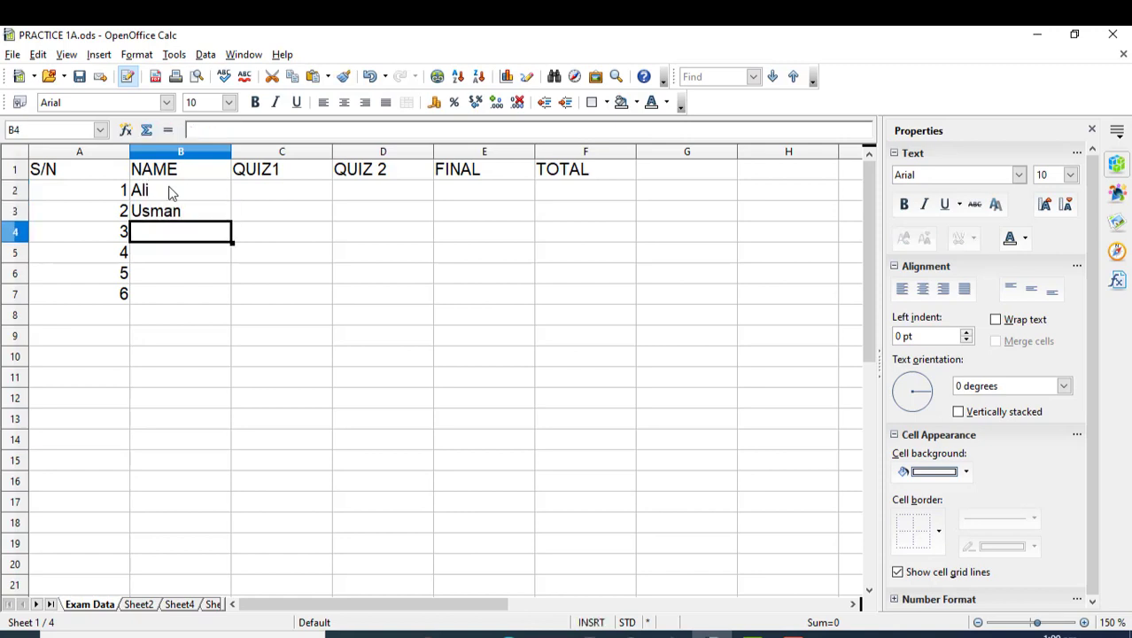
pyautogui.write('Sara')
pyautogui.press('Return')
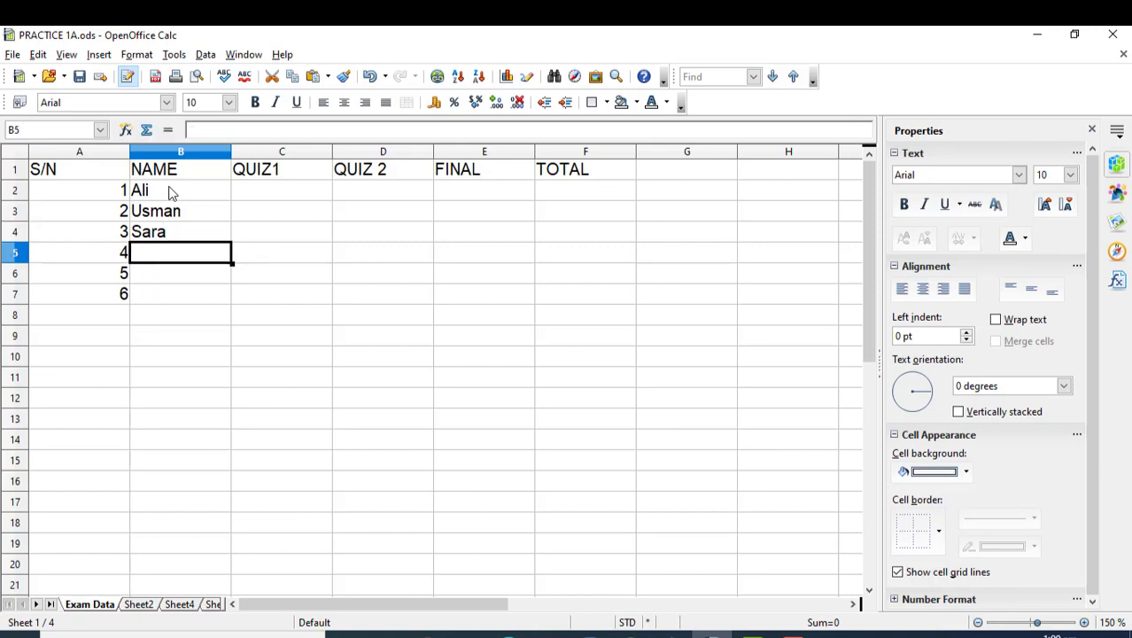
pyautogui.write('Sana')
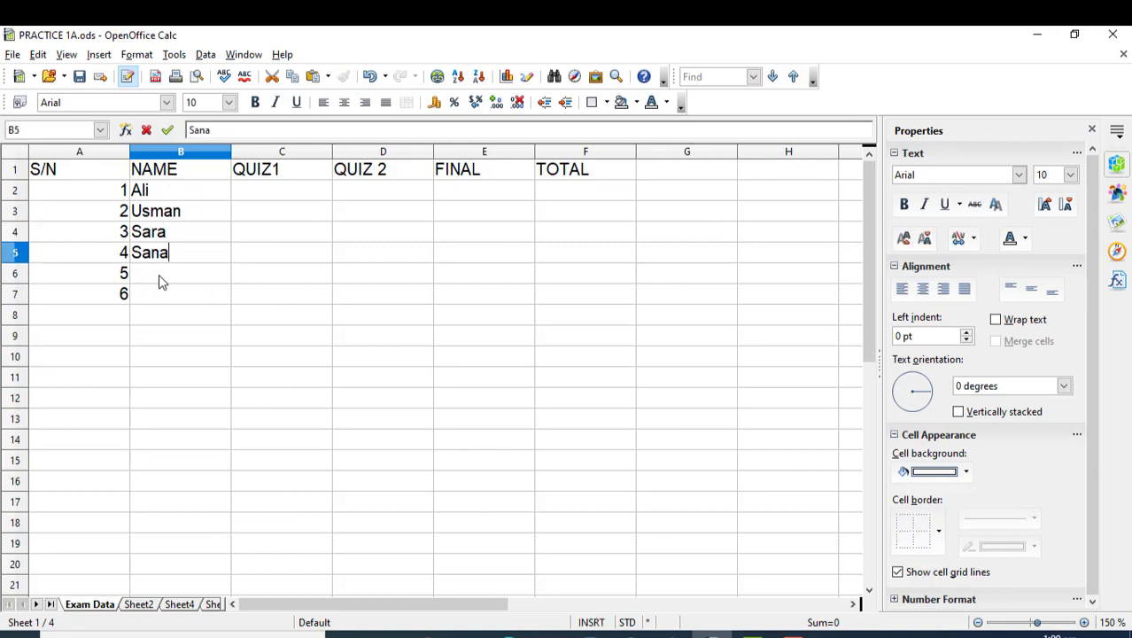
pyautogui.click(159, 277)
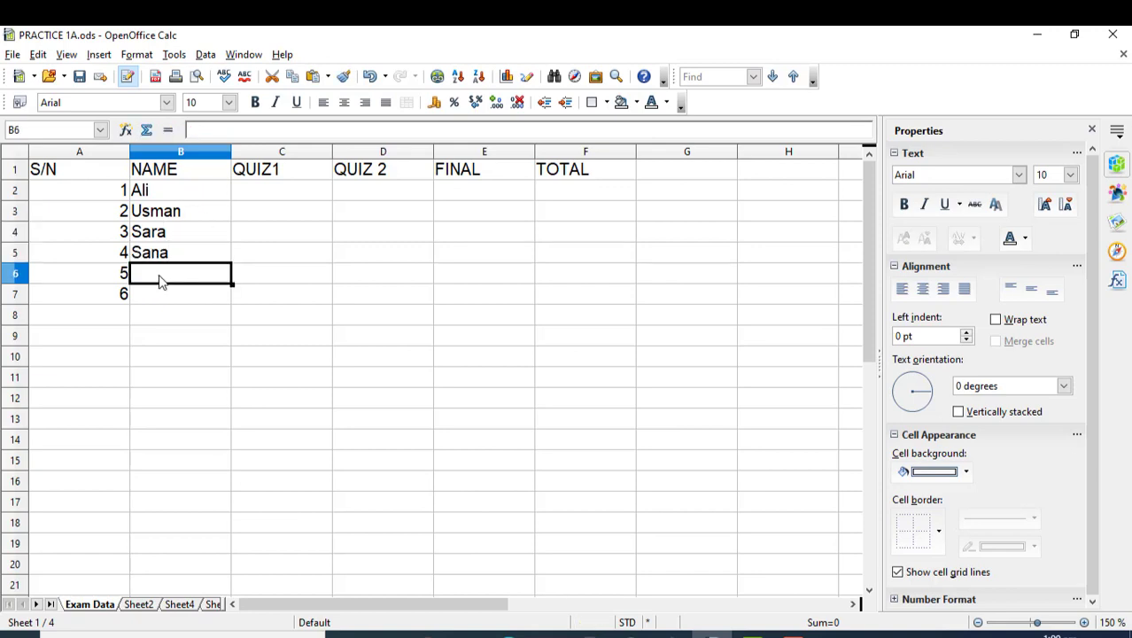
pyautogui.write('Hamza')
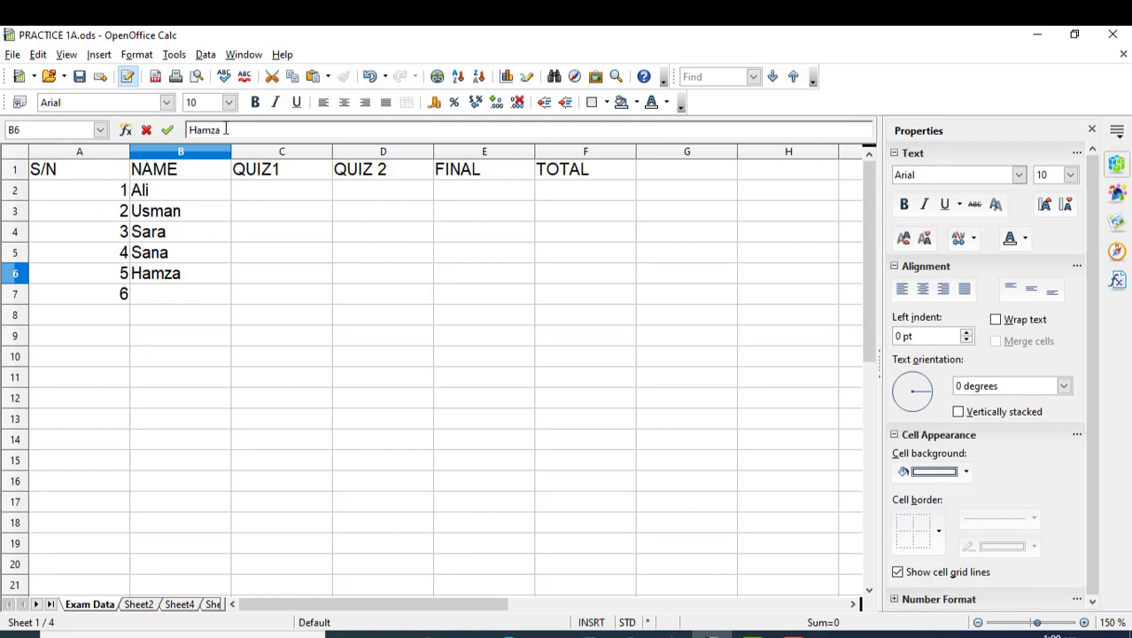
# Enter the QUIZ1 marks 10, 9, 8, 7 and 6 in cells C2 to C6.
pyautogui.click(286, 197)
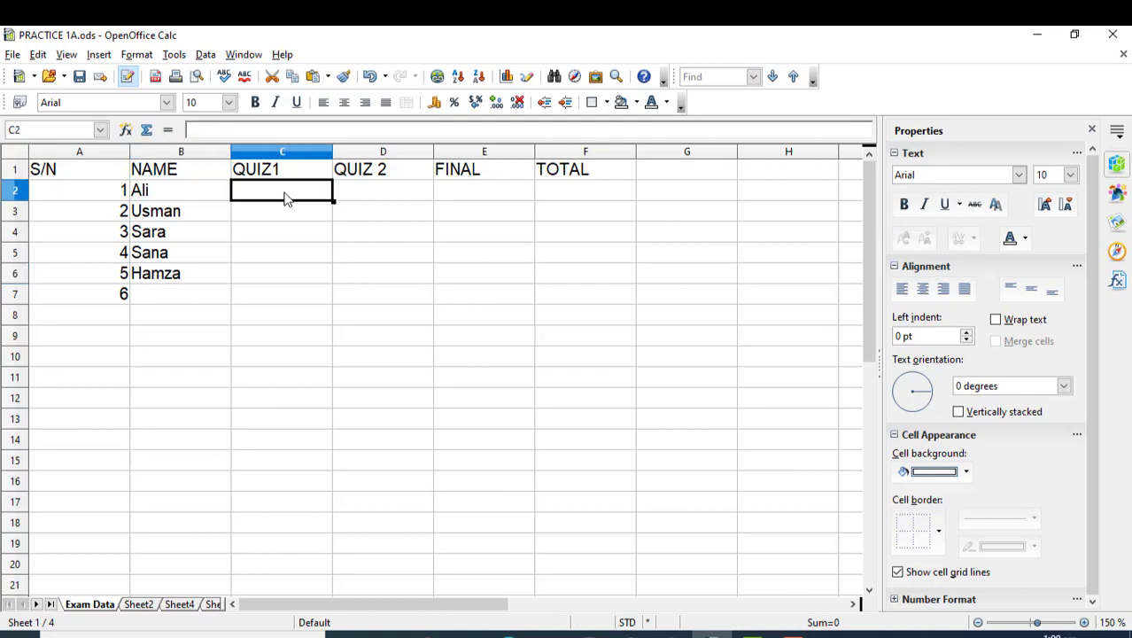
pyautogui.write('10')
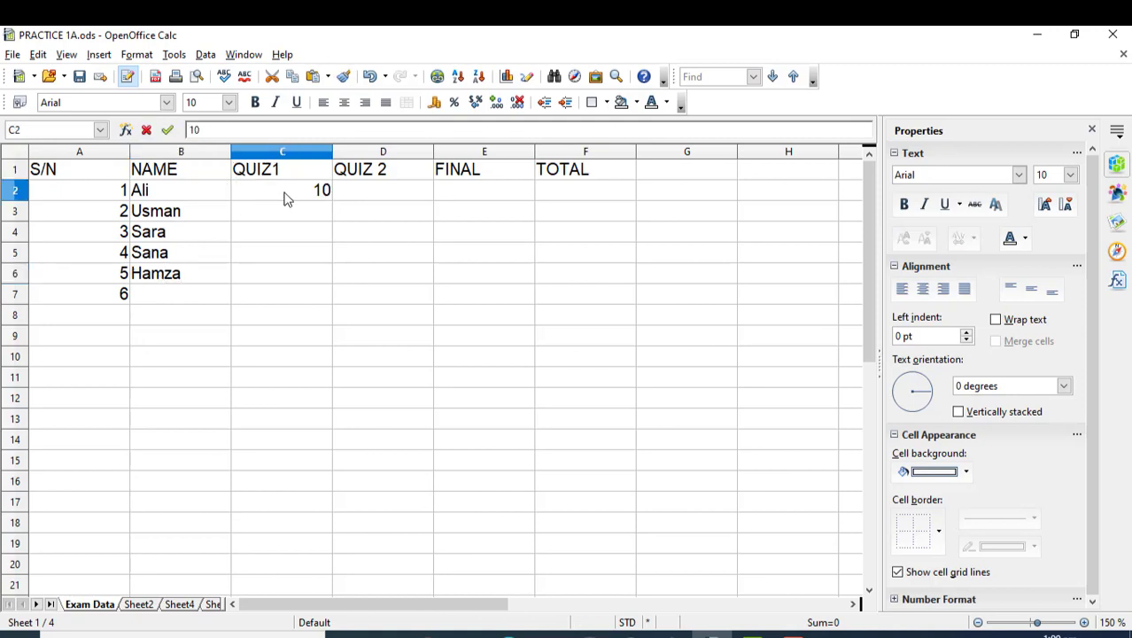
pyautogui.press('Return')
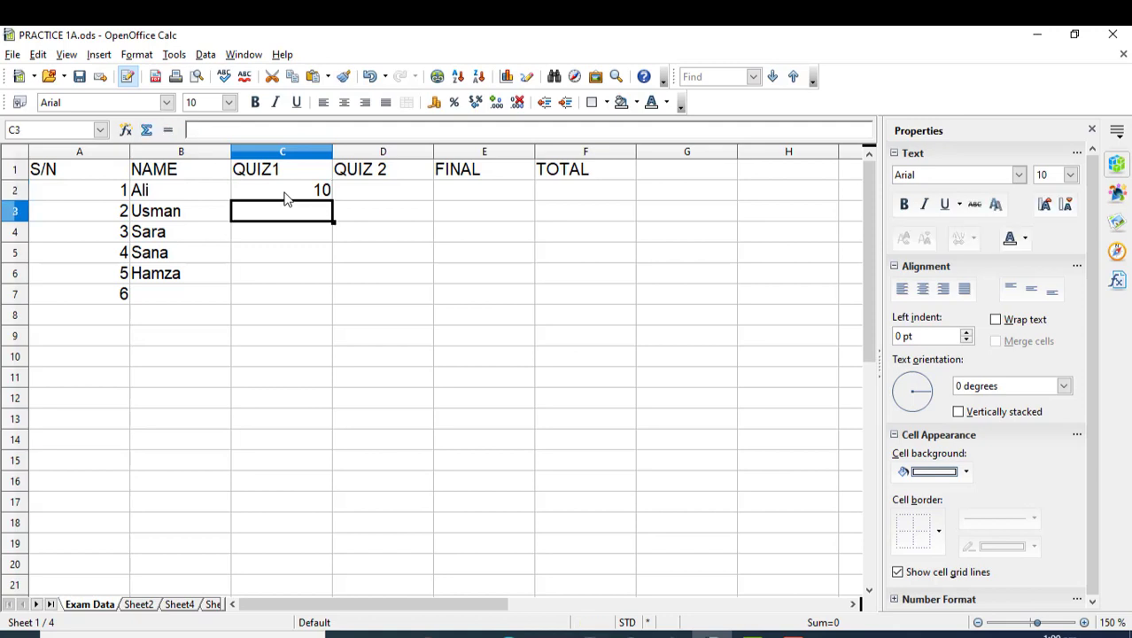
pyautogui.write('9')
pyautogui.press('Return')
pyautogui.write('8')
pyautogui.press('Return')
pyautogui.write('7')
pyautogui.press('Return')
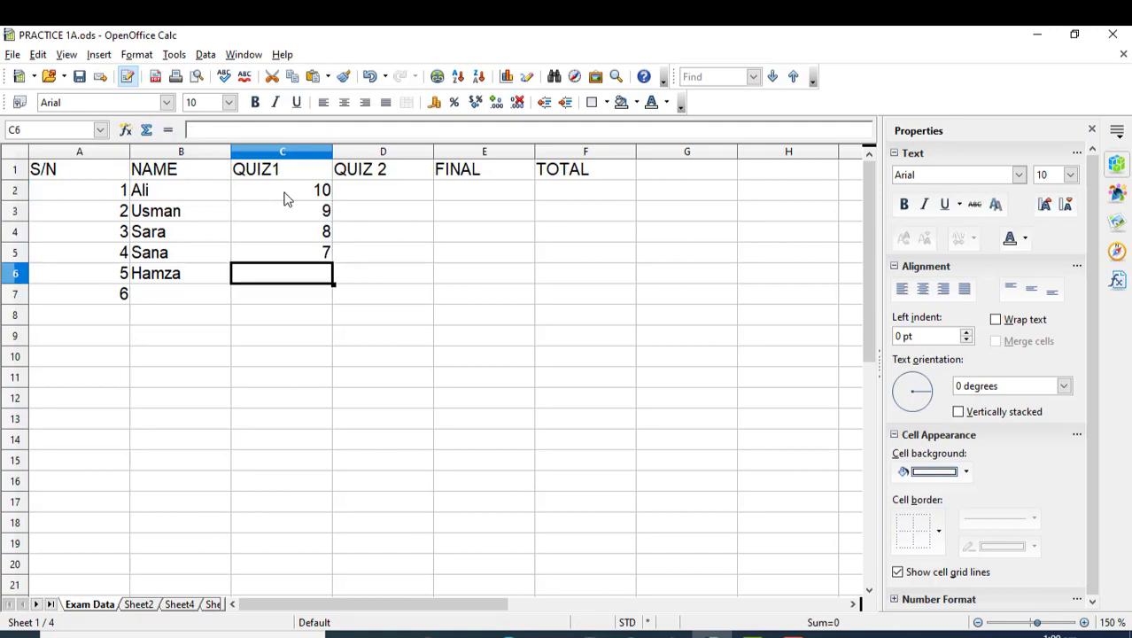
pyautogui.write('6')
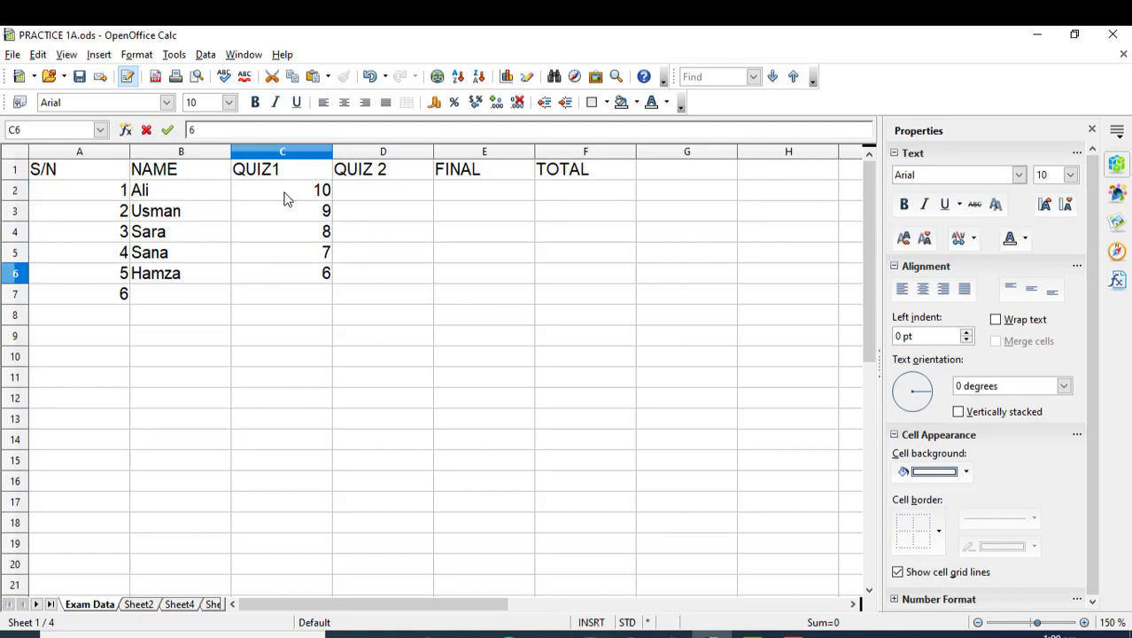
# Enter the QUIZ 2 marks 9, 8, 7, 6 and 5 in cells D2 to D6.
pyautogui.click(368, 192)
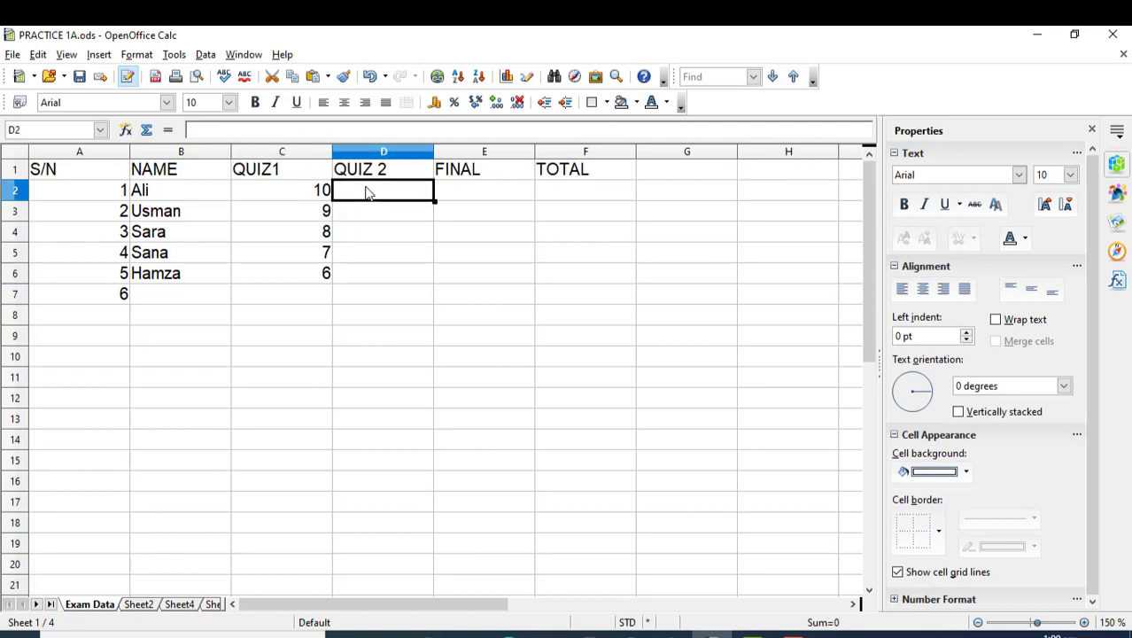
pyautogui.write('9')
pyautogui.press('Return')
pyautogui.write('8')
pyautogui.press('Return')
pyautogui.write('7')
pyautogui.press('Return')
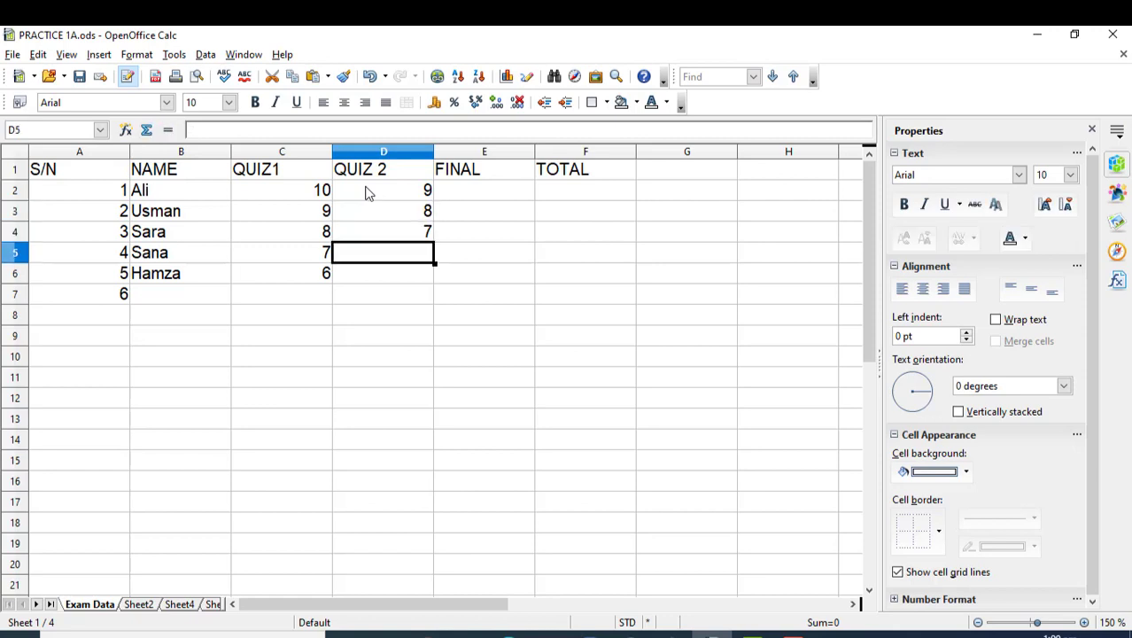
pyautogui.write('6')
pyautogui.press('Return')
pyautogui.write('5')
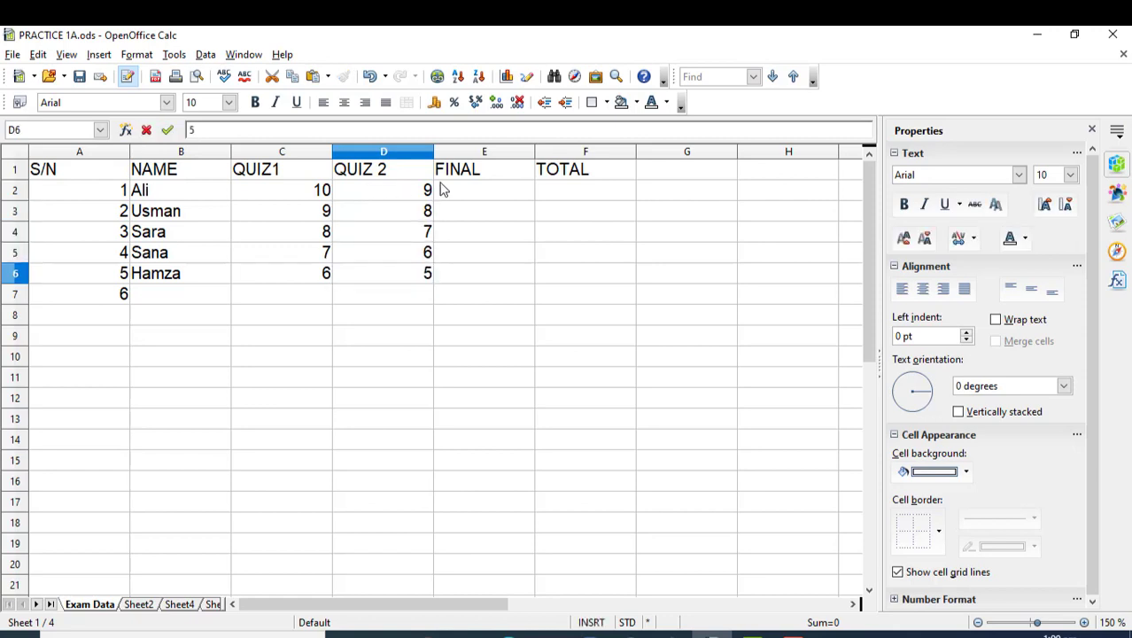
# Enter the FINAL marks 28, 27, 26, 25 and 23 in cells E2 to E6.
pyautogui.click(473, 193)
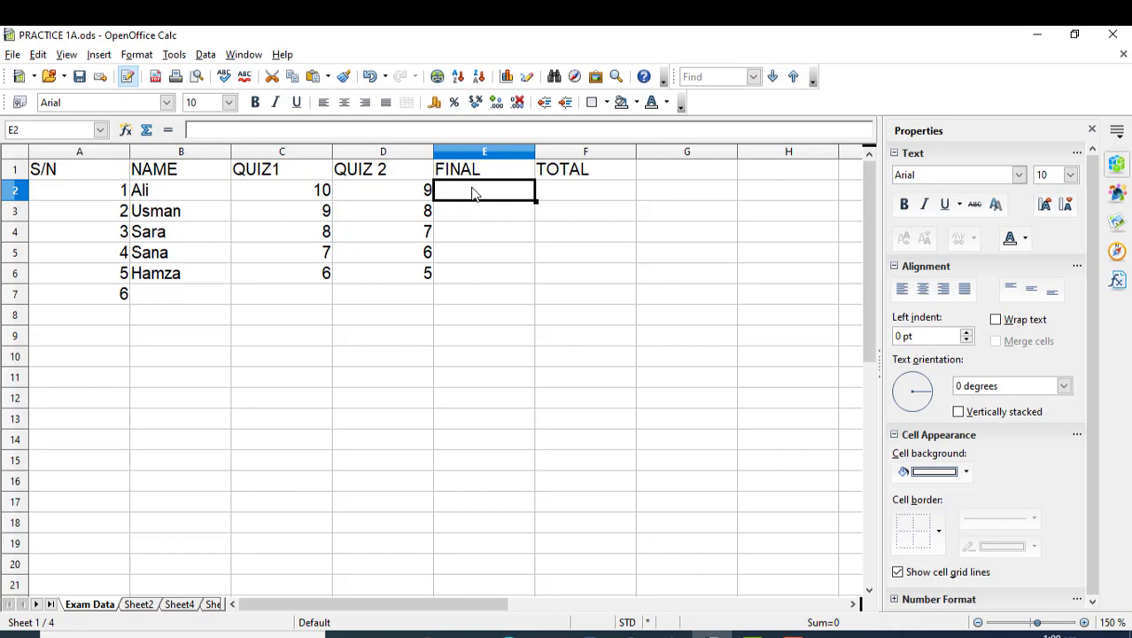
pyautogui.write('28')
pyautogui.press('Return')
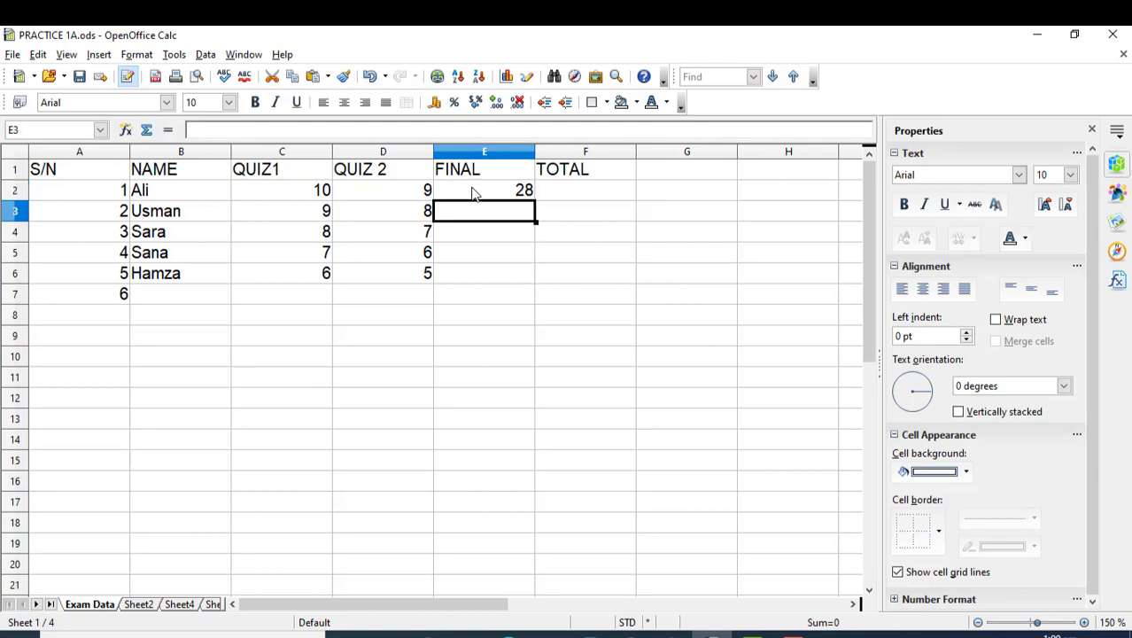
pyautogui.write('27')
pyautogui.press('Return')
pyautogui.write('26')
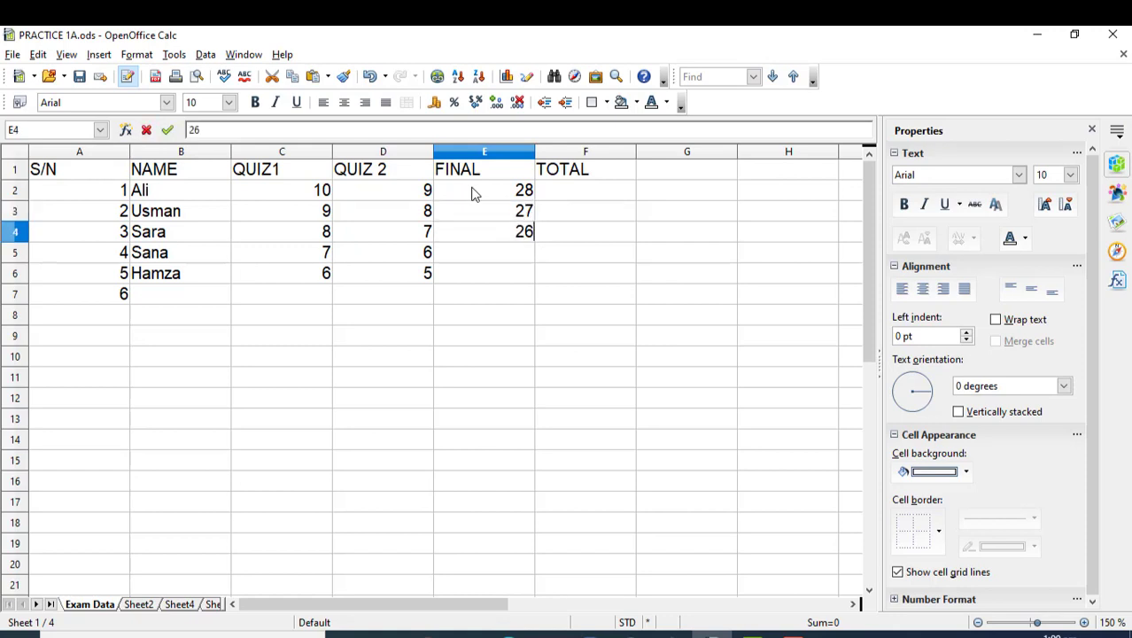
pyautogui.press('Return')
pyautogui.write('25')
pyautogui.press('Return')
pyautogui.write('23')
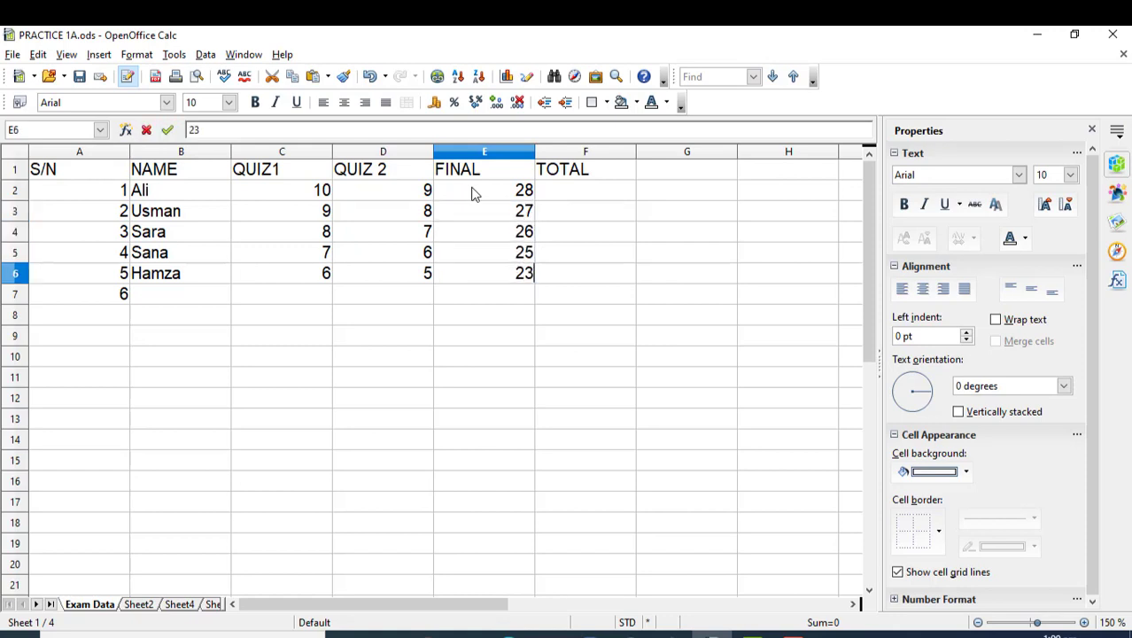
# Clear the extra serial number in cell A7 using the Delete all option.
pyautogui.click(113, 300)
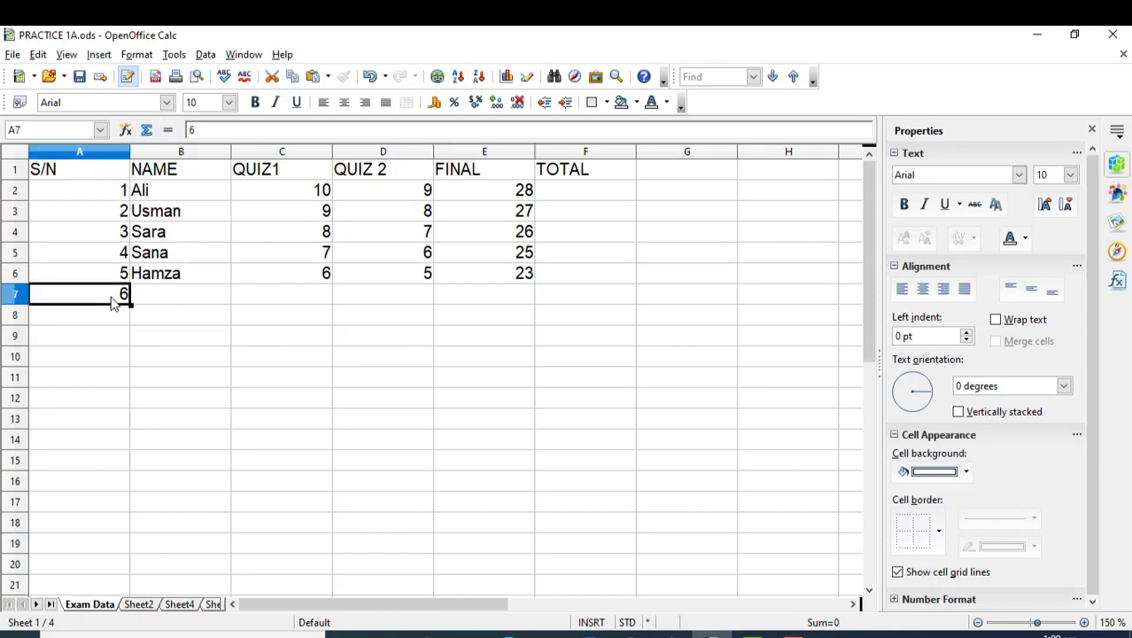
pyautogui.press('BackSpace')
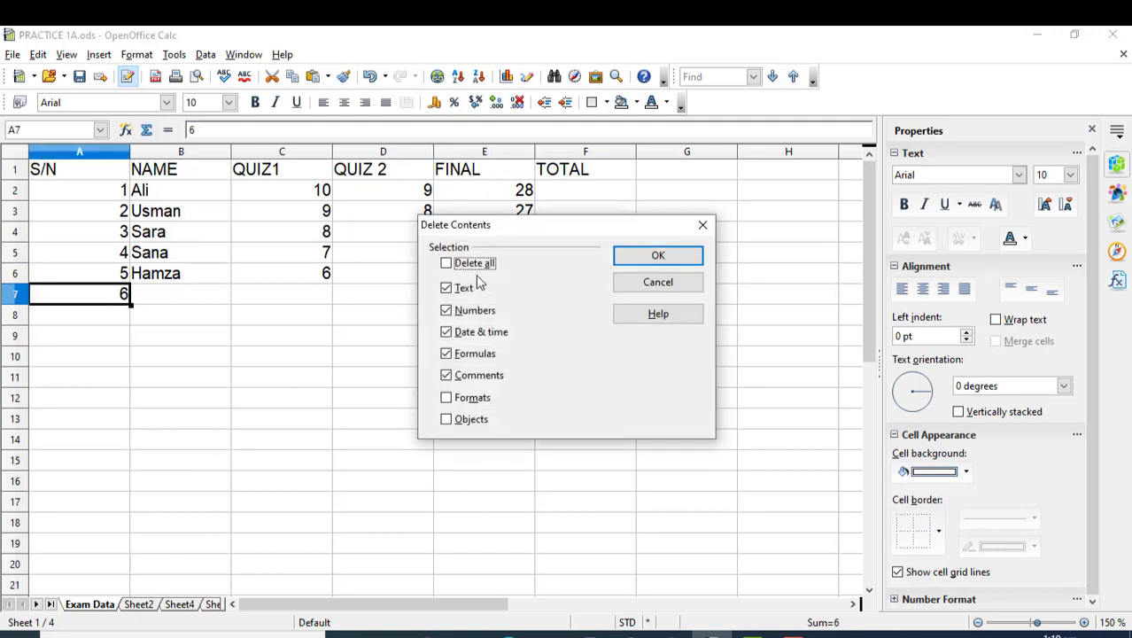
pyautogui.click(464, 264)
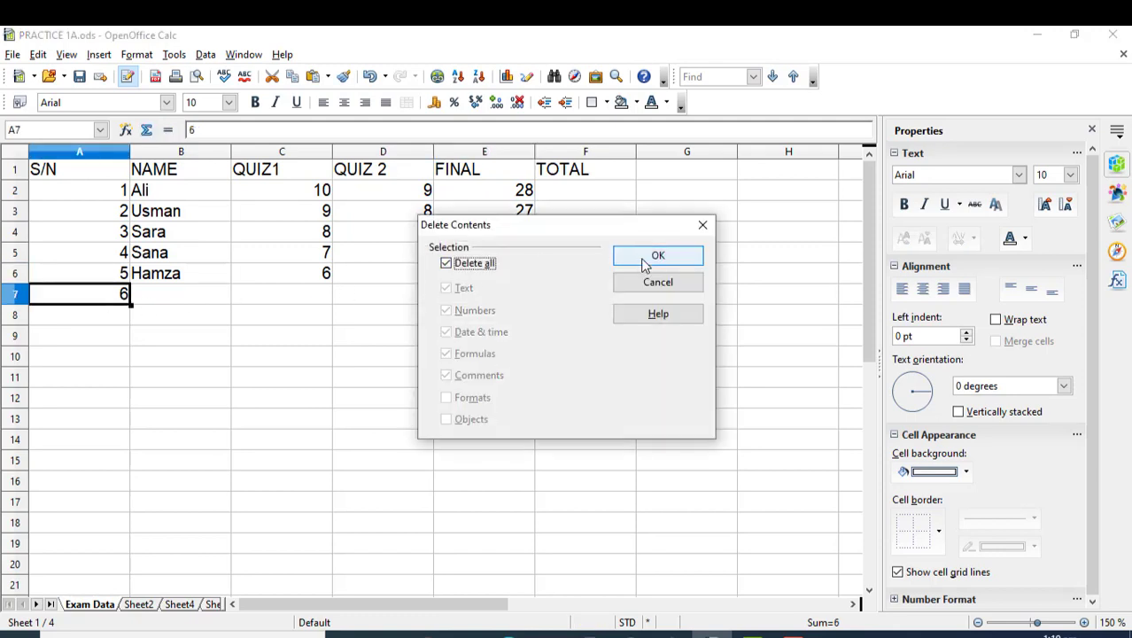
pyautogui.click(645, 261)
pyautogui.click(387, 360)
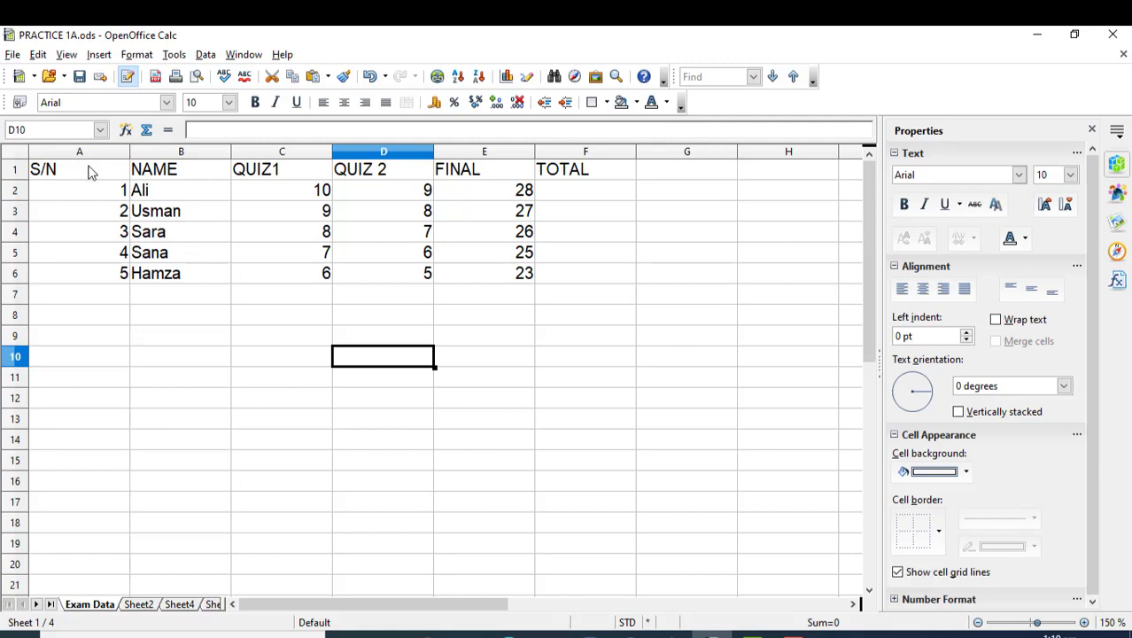
# Change the font of the table range A1:F6 to Times New Roman.
pyautogui.moveTo(67, 175); pyautogui.dragTo(582, 275)
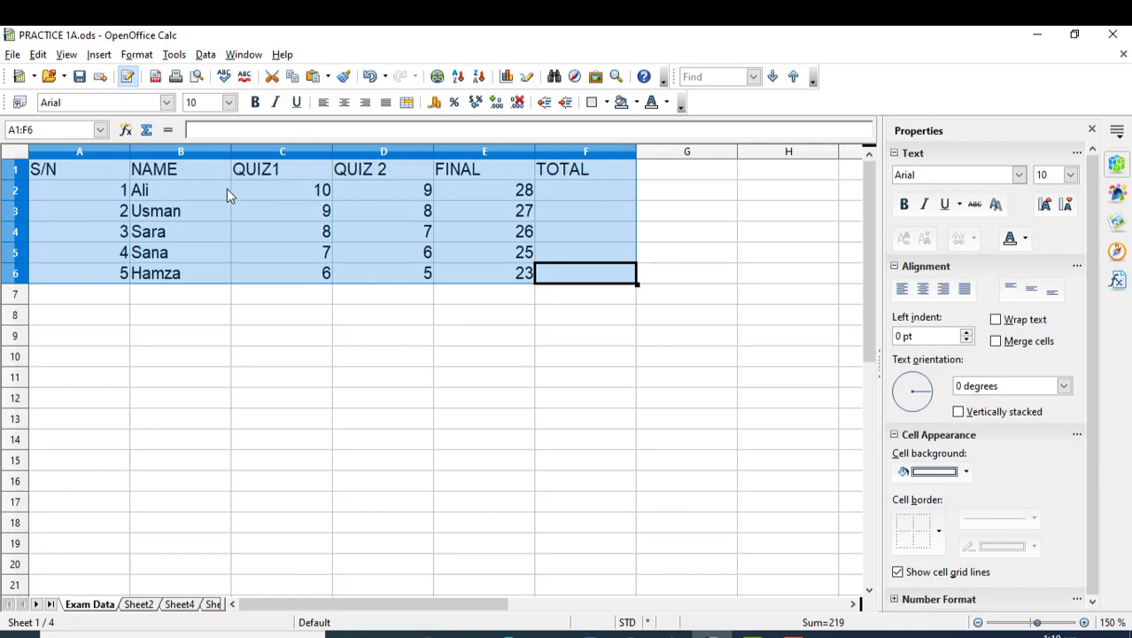
pyautogui.click(166, 102)
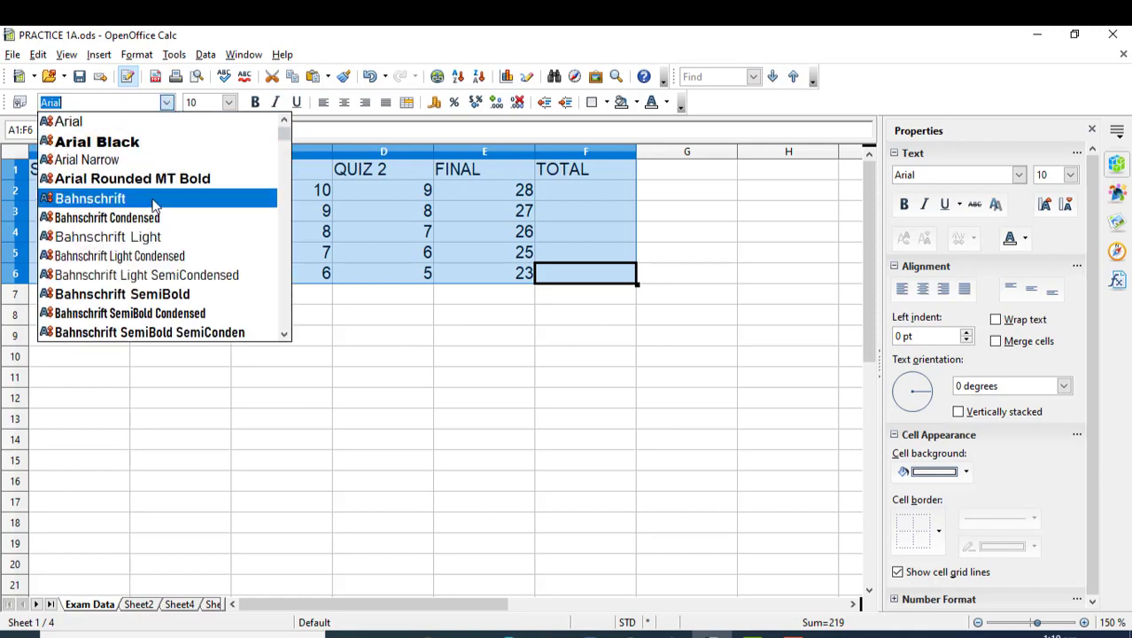
pyautogui.write('Tahoma')
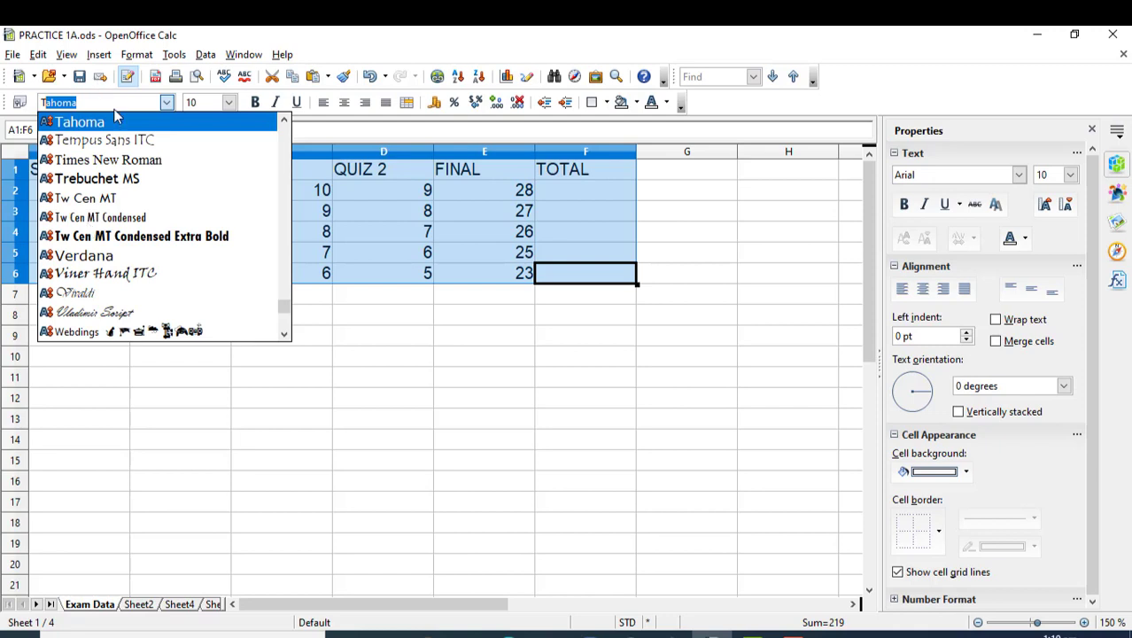
pyautogui.click(122, 160)
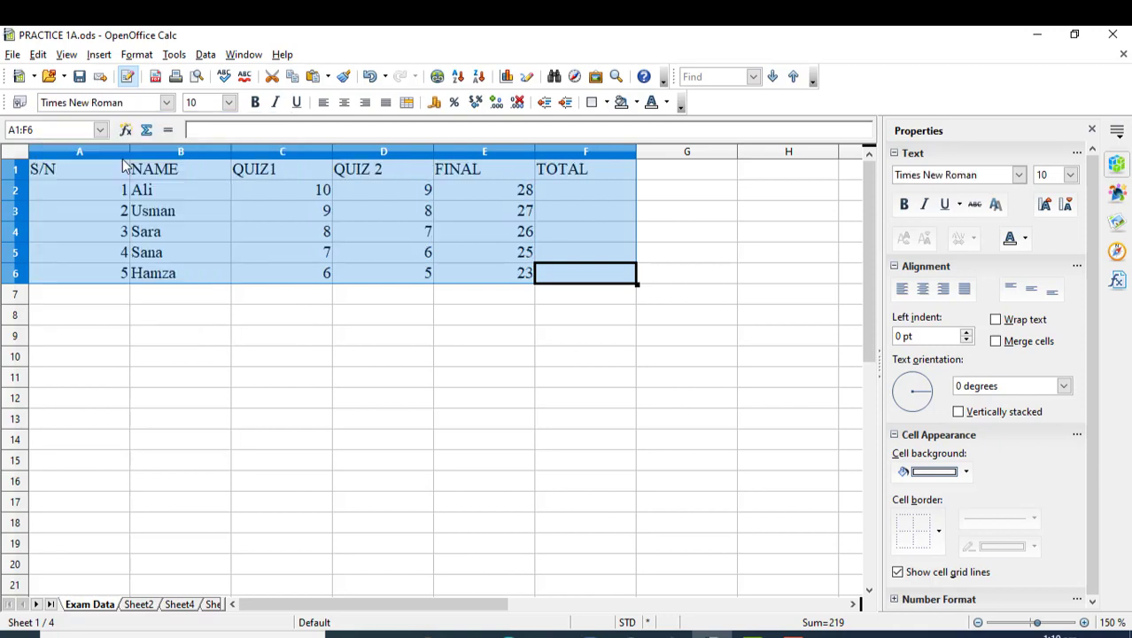
# Set the table range A1:F6 to font size 11 and center it horizontally.
pyautogui.click(229, 102)
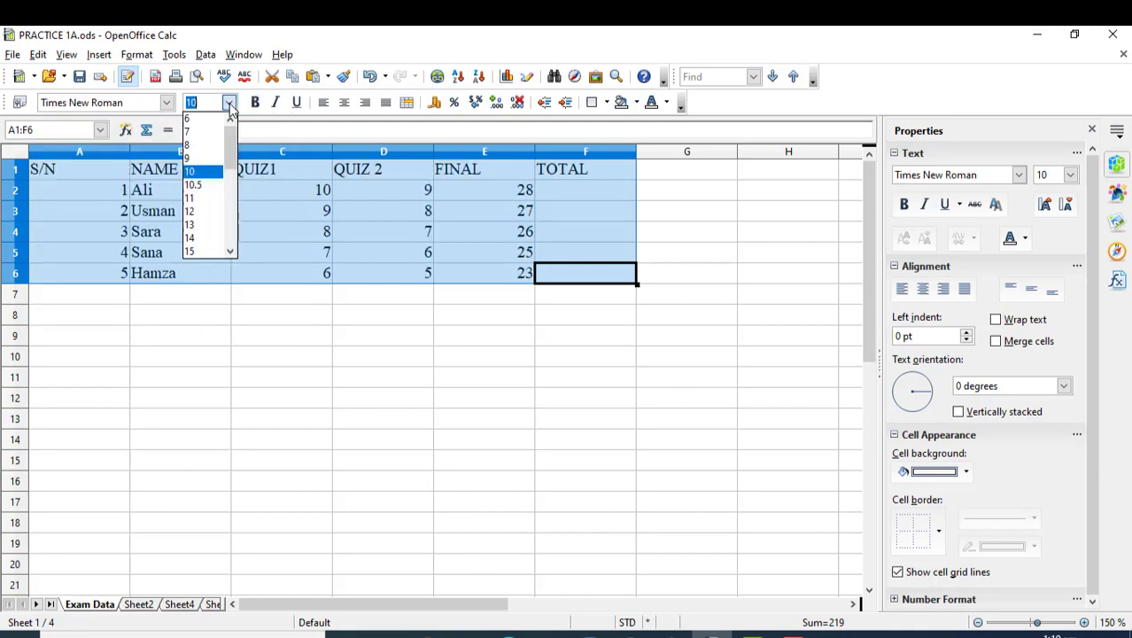
pyautogui.click(193, 197)
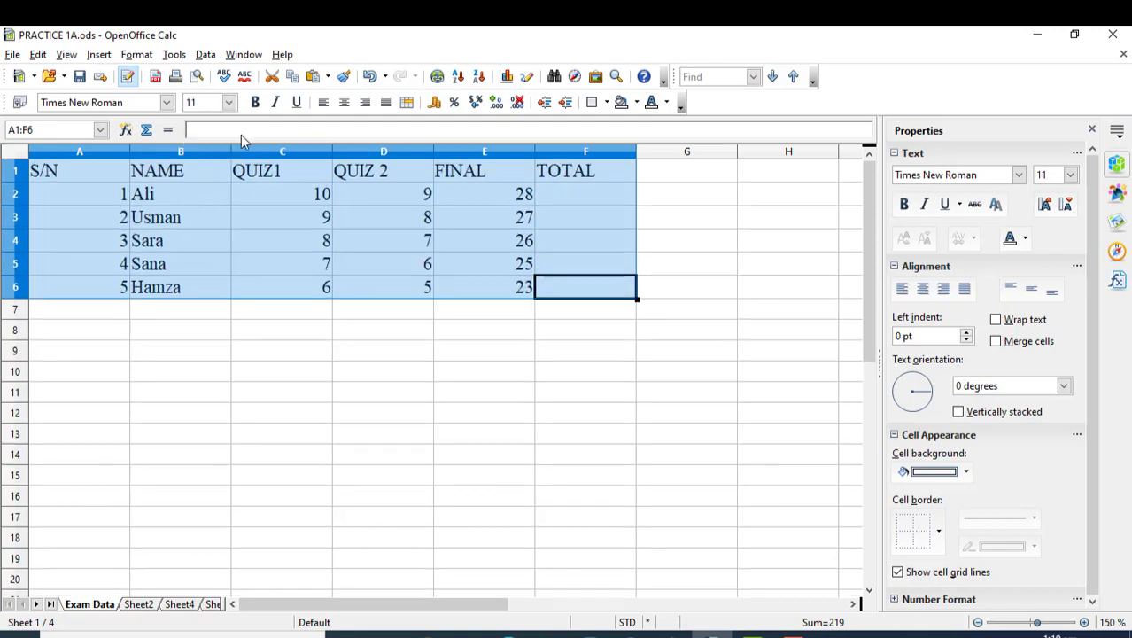
pyautogui.click(346, 104)
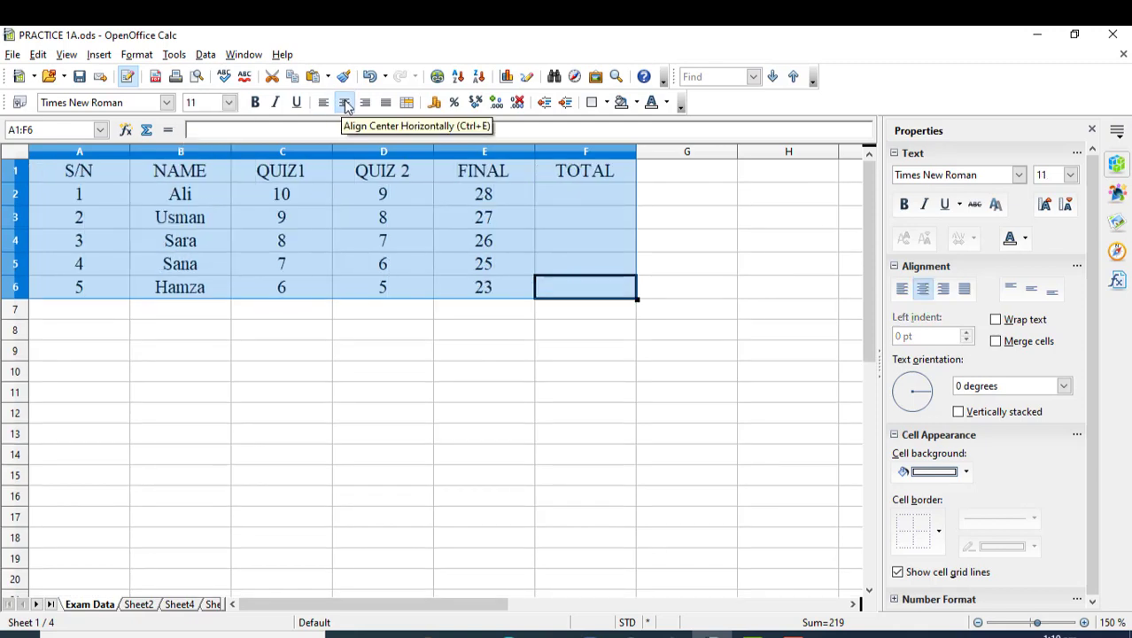
pyautogui.rightClick(291, 218)
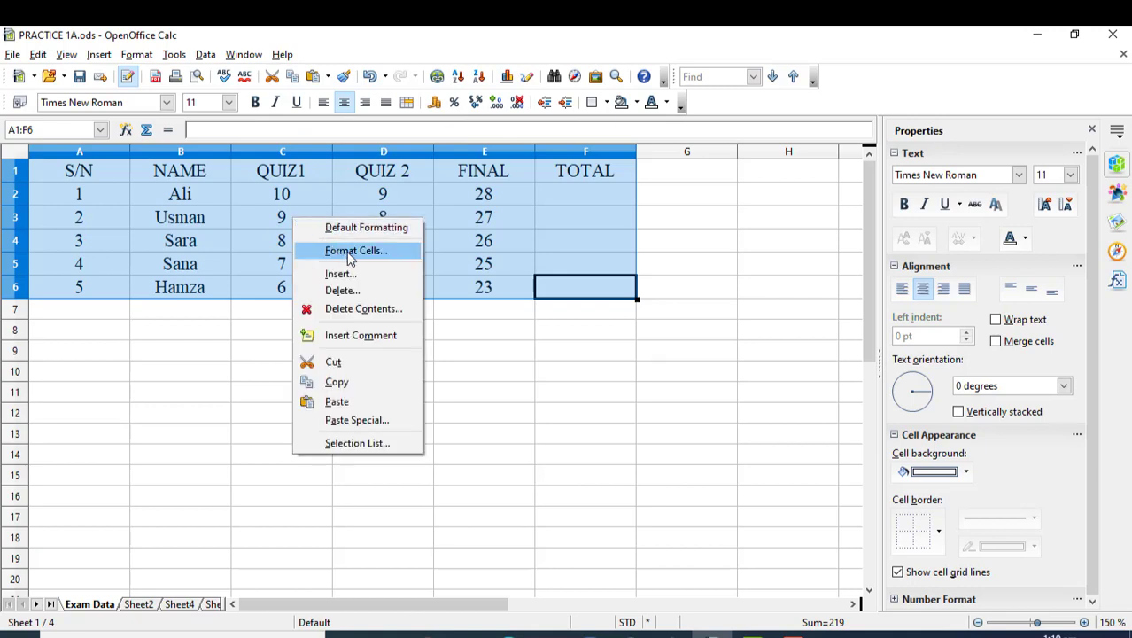
pyautogui.click(134, 55)
pyautogui.click(135, 55)
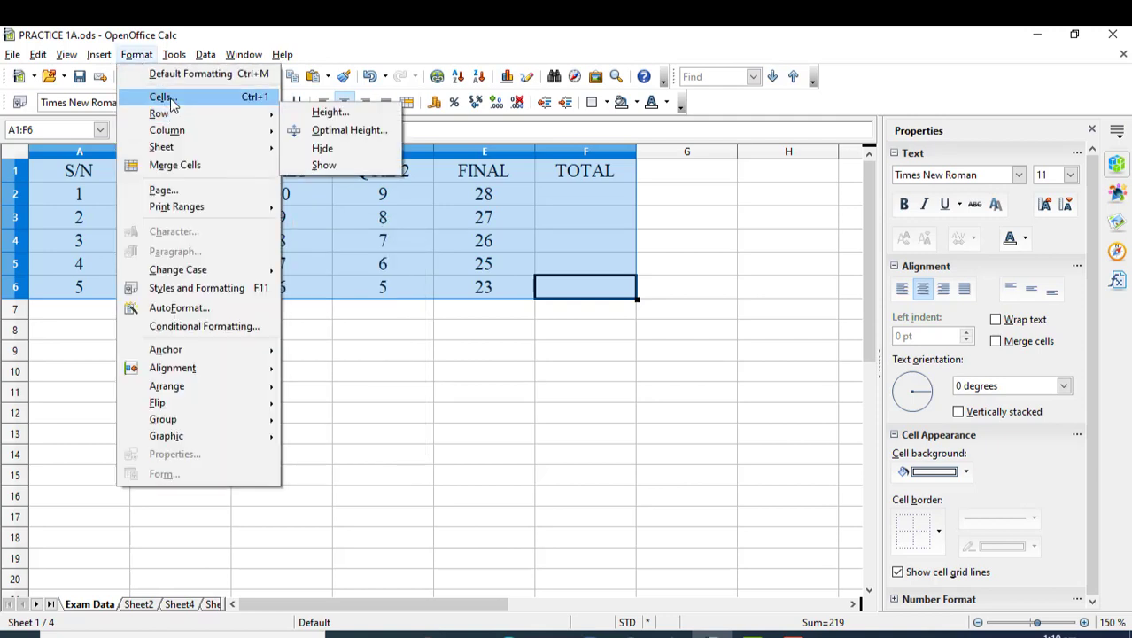
pyautogui.press('Escape')
pyautogui.press('Escape')
# Apply 1.00 pt black borders to the table range A1:F6, with an outer border and all inner lines.
pyautogui.hotkey('ctrl', '1')
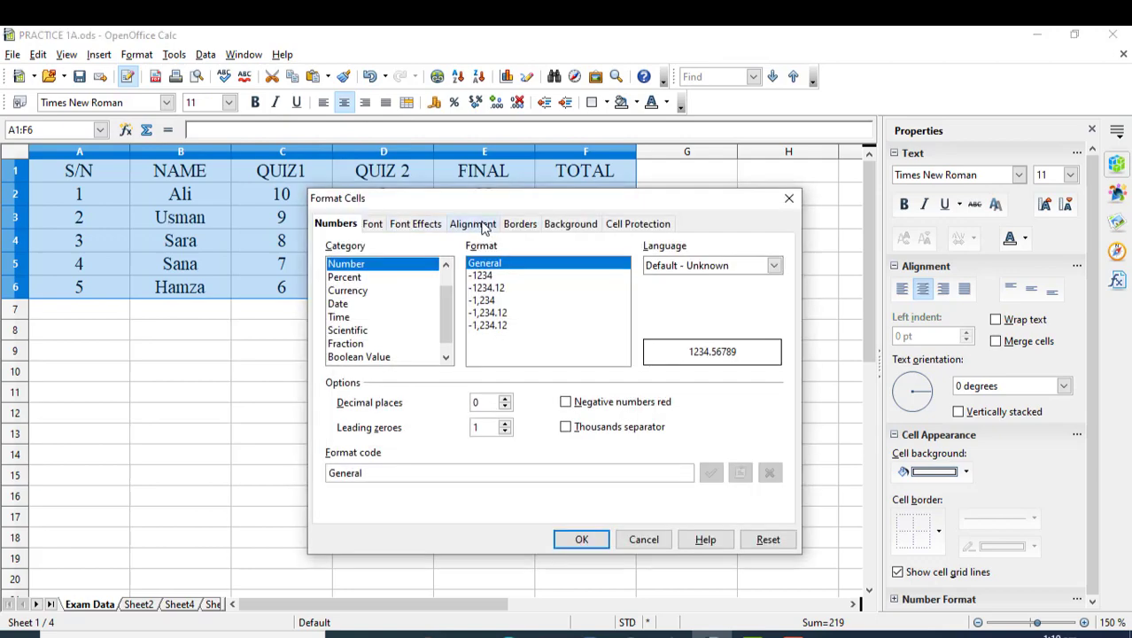
pyautogui.click(523, 224)
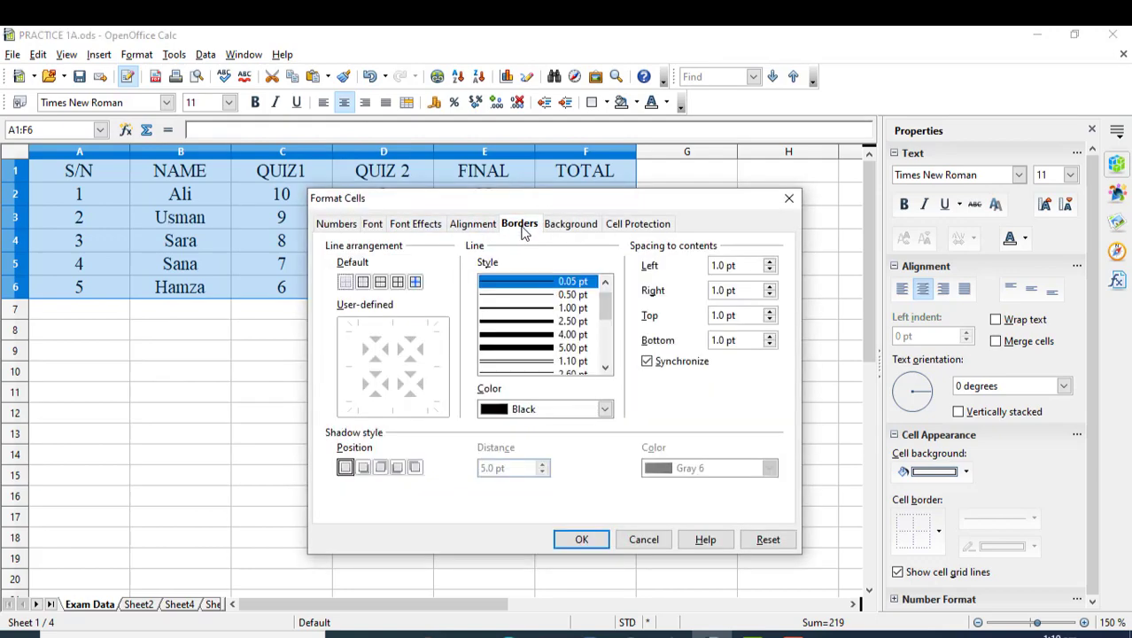
pyautogui.click(526, 296)
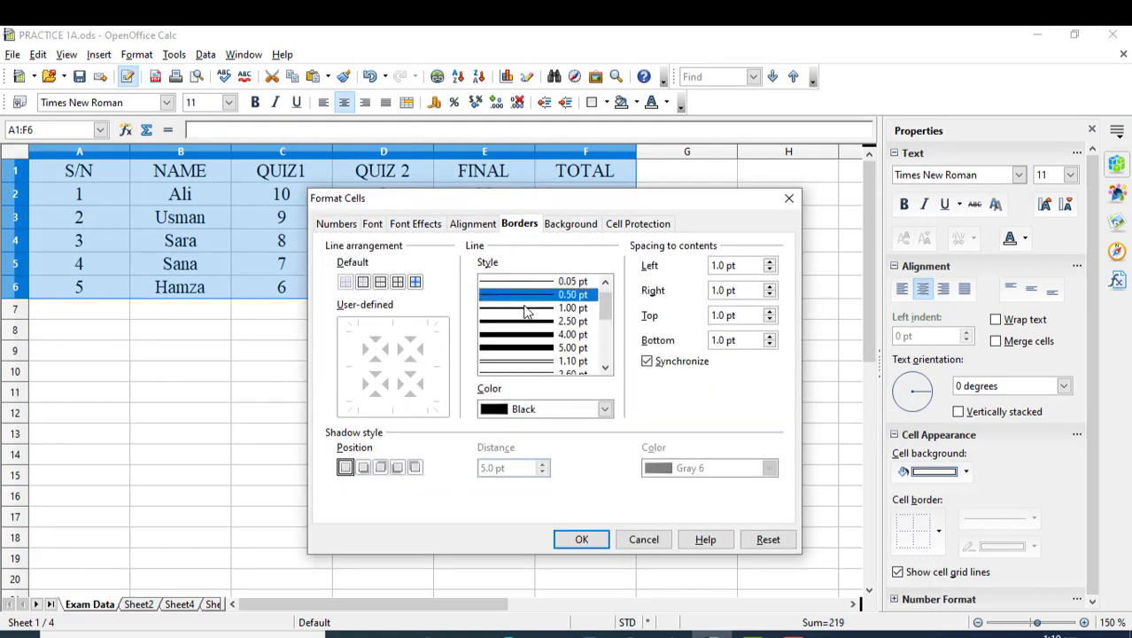
pyautogui.click(526, 308)
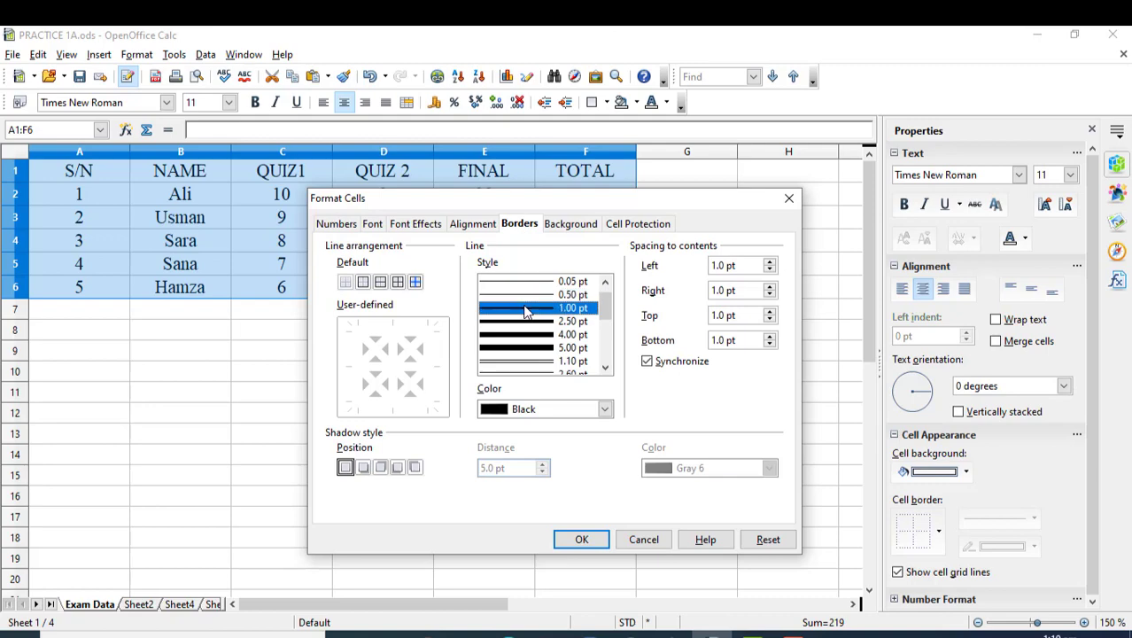
pyautogui.click(363, 282)
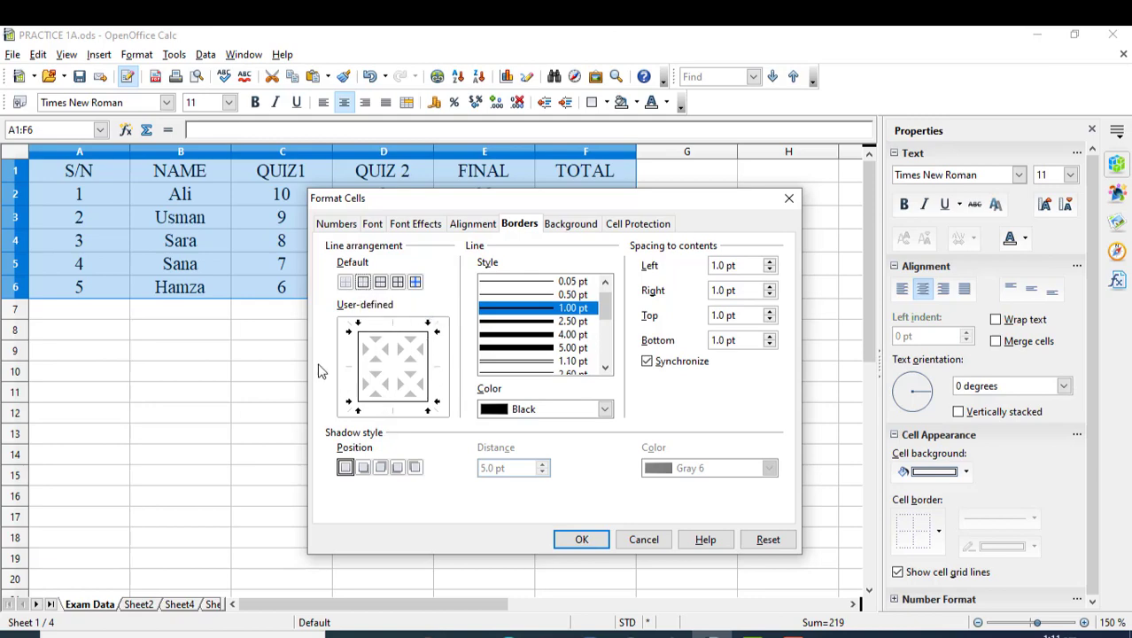
pyautogui.click(381, 284)
pyautogui.click(398, 284)
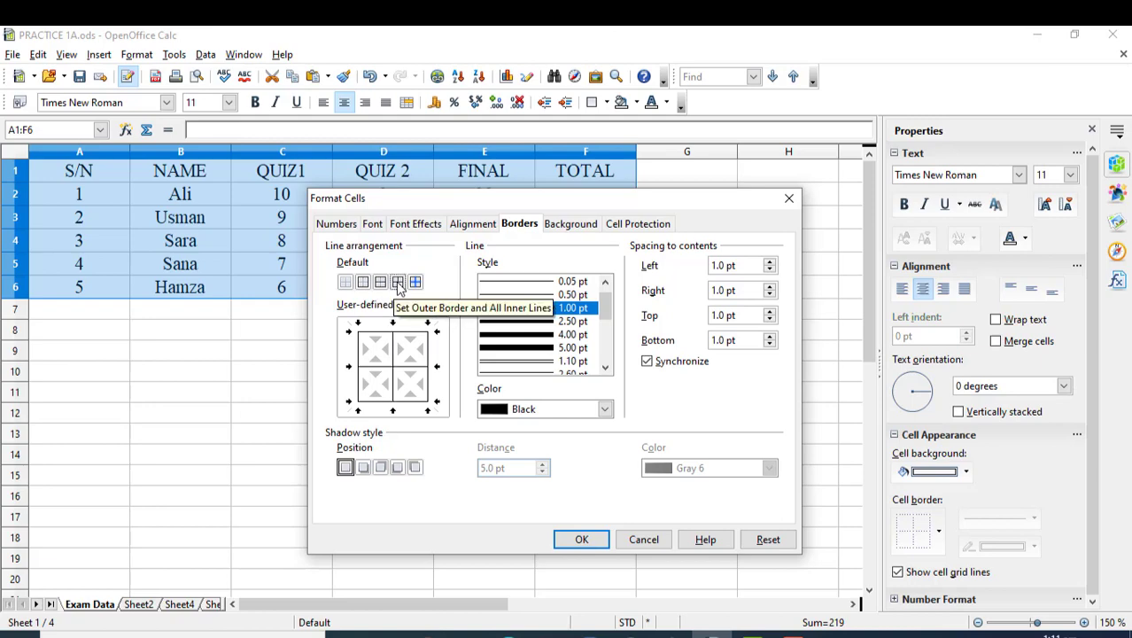
pyautogui.click(583, 542)
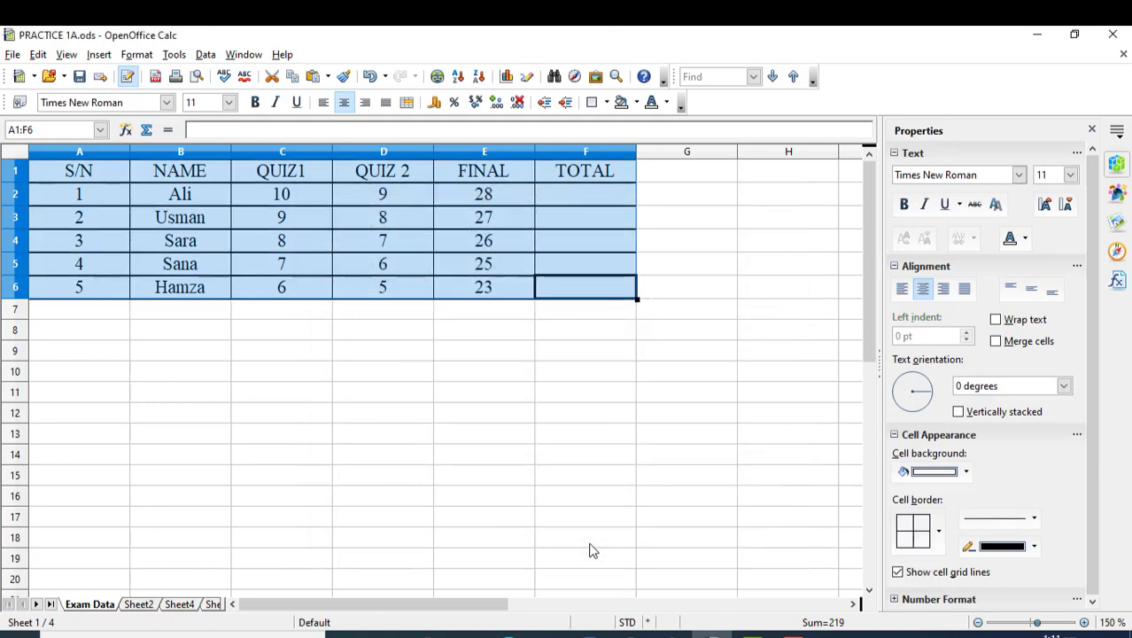
# Fill the background of the table range A1:F6 with the light shade named Yellow.
pyautogui.rightClick(261, 201)
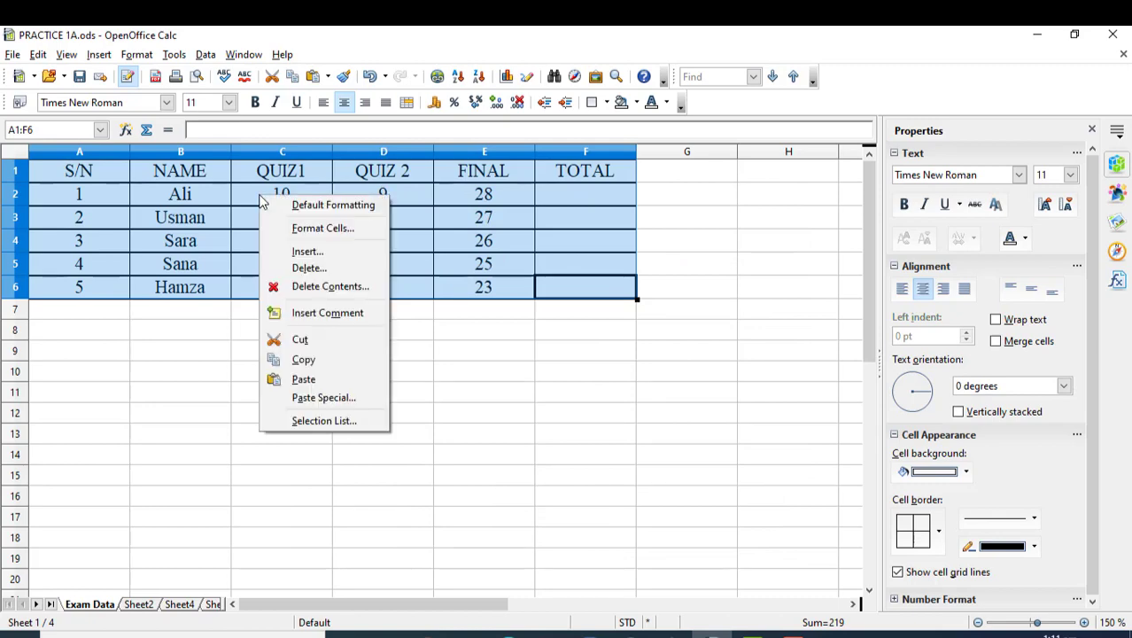
pyautogui.click(298, 228)
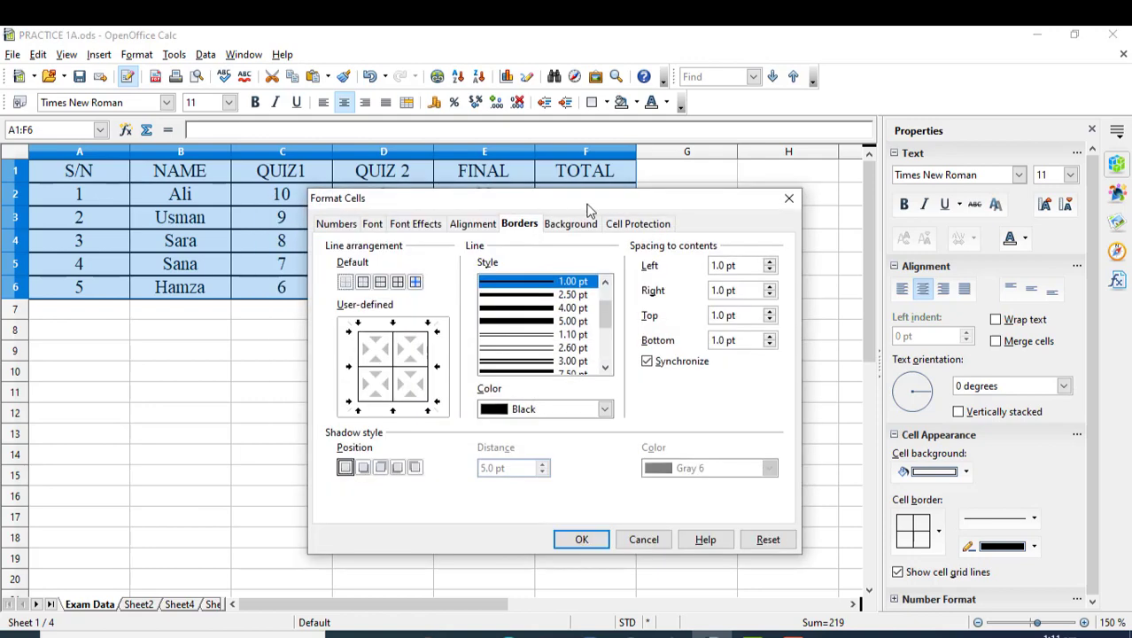
pyautogui.click(570, 227)
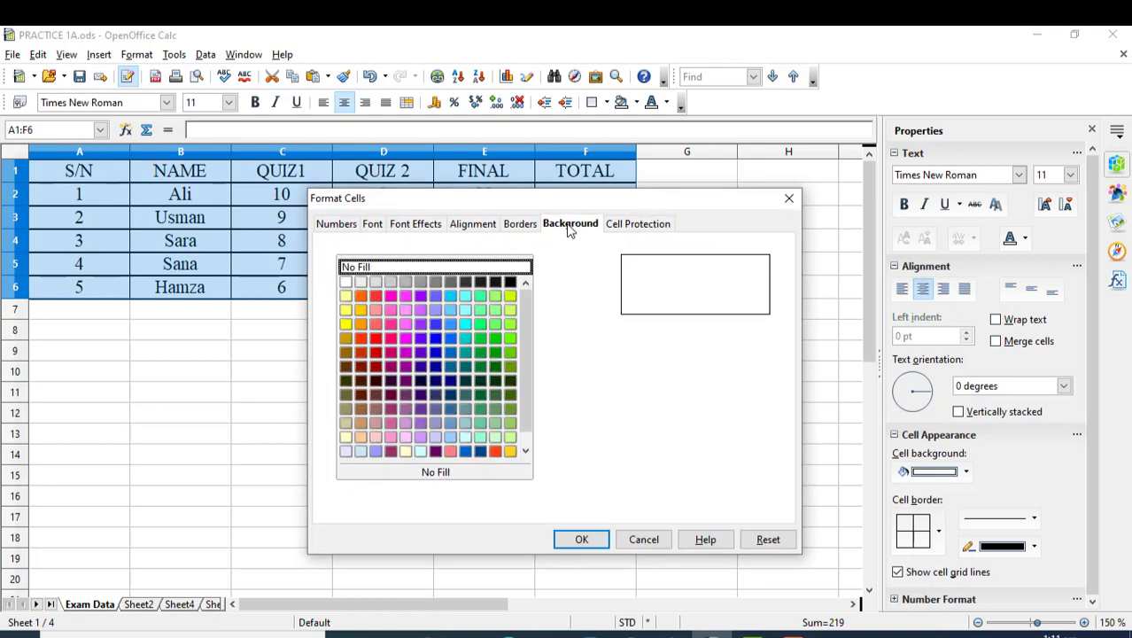
pyautogui.click(347, 310)
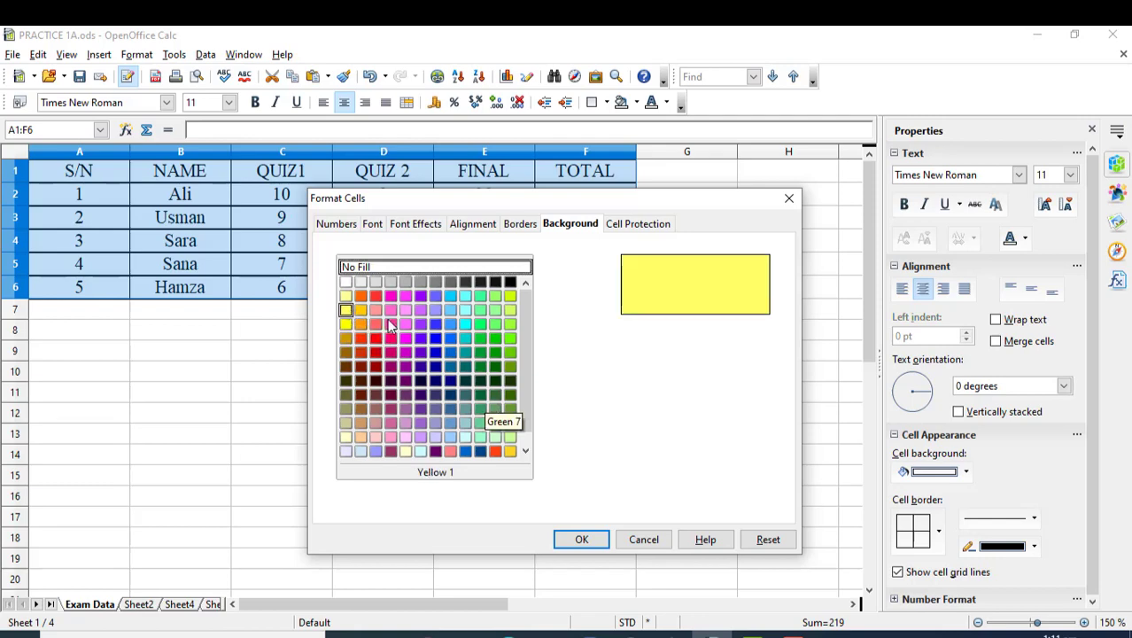
pyautogui.click(345, 296)
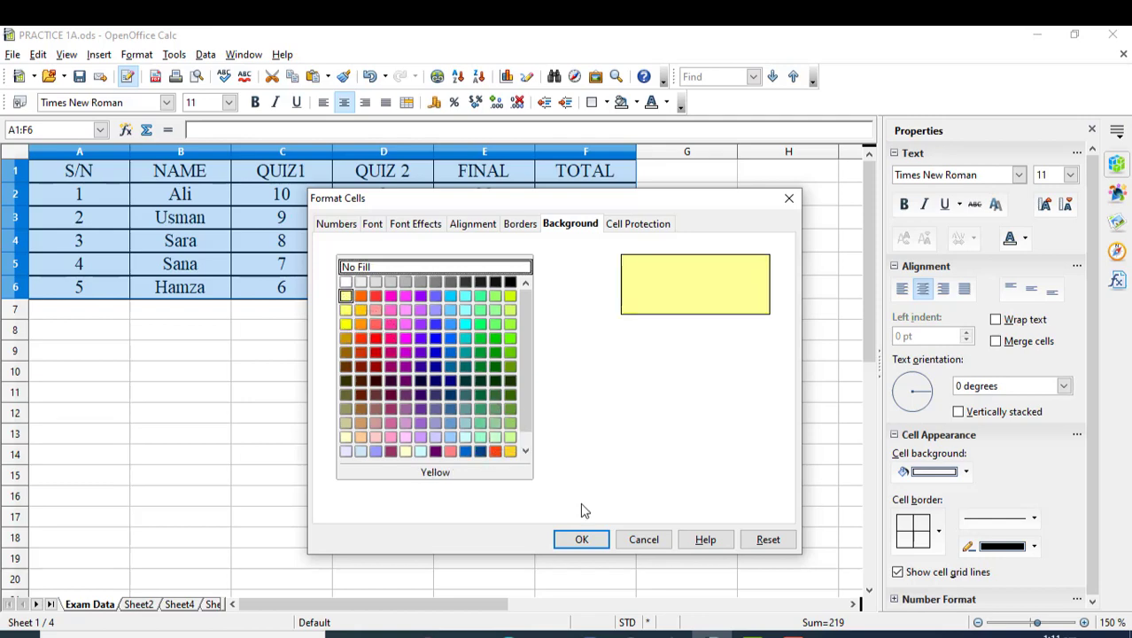
pyautogui.click(581, 540)
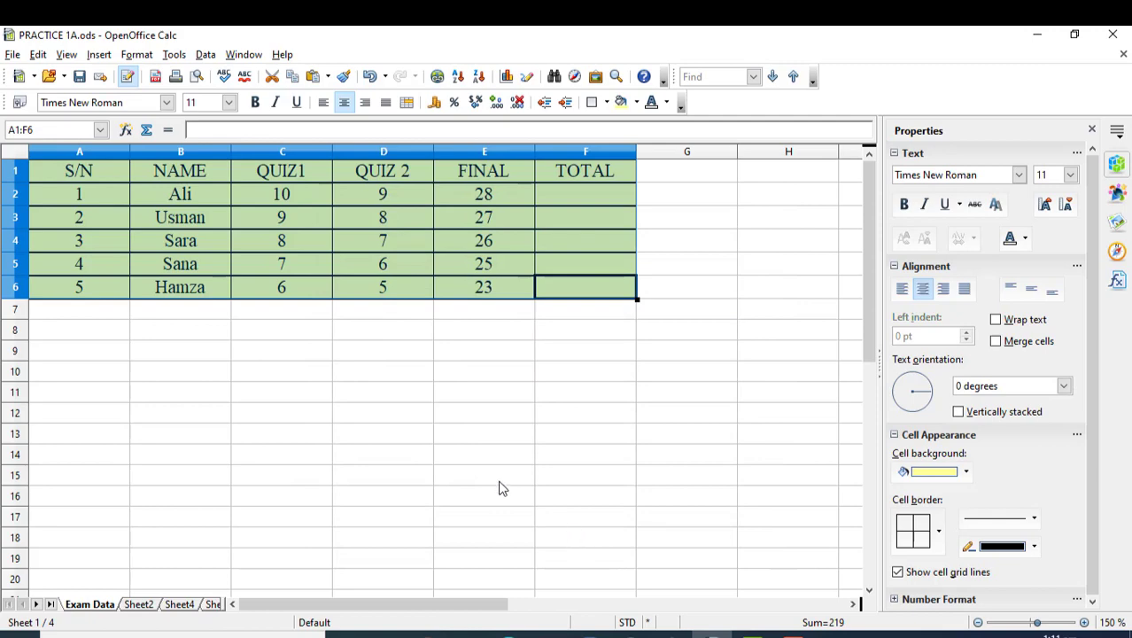
pyautogui.click(501, 488)
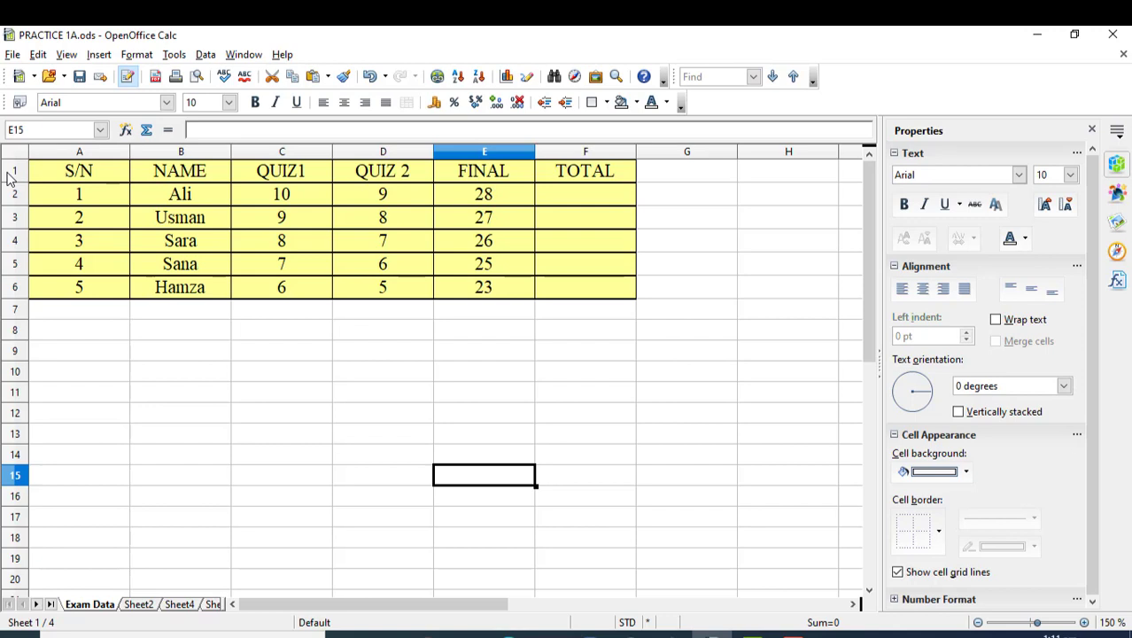
# Insert a new row above the table's header row.
pyautogui.click(15, 171)
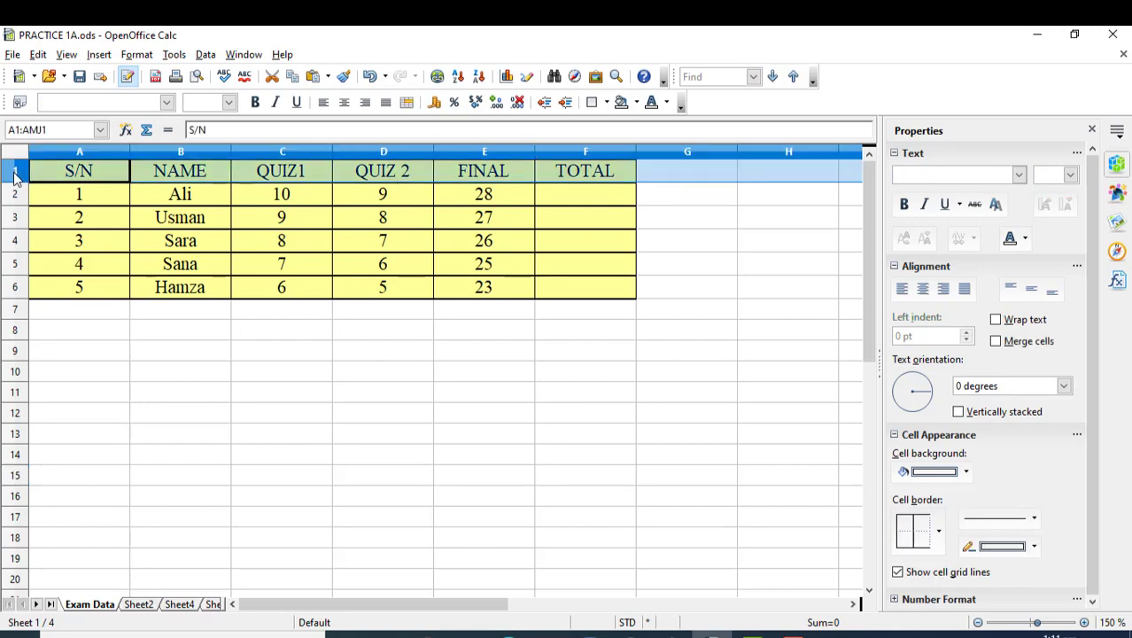
pyautogui.rightClick(14, 174)
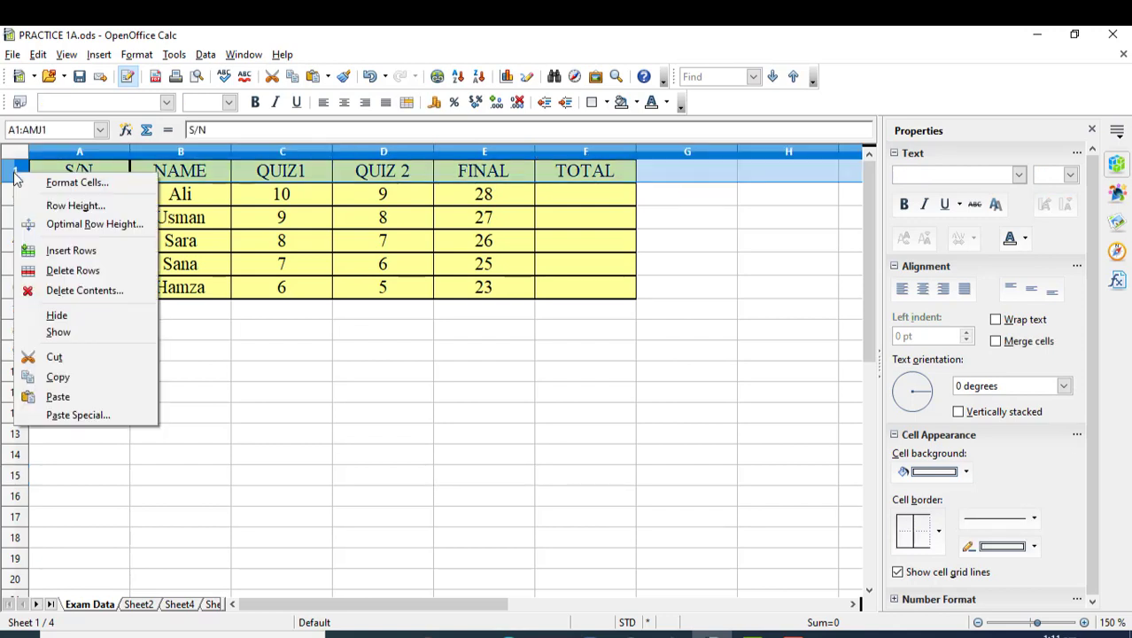
pyautogui.click(71, 251)
pyautogui.click(215, 381)
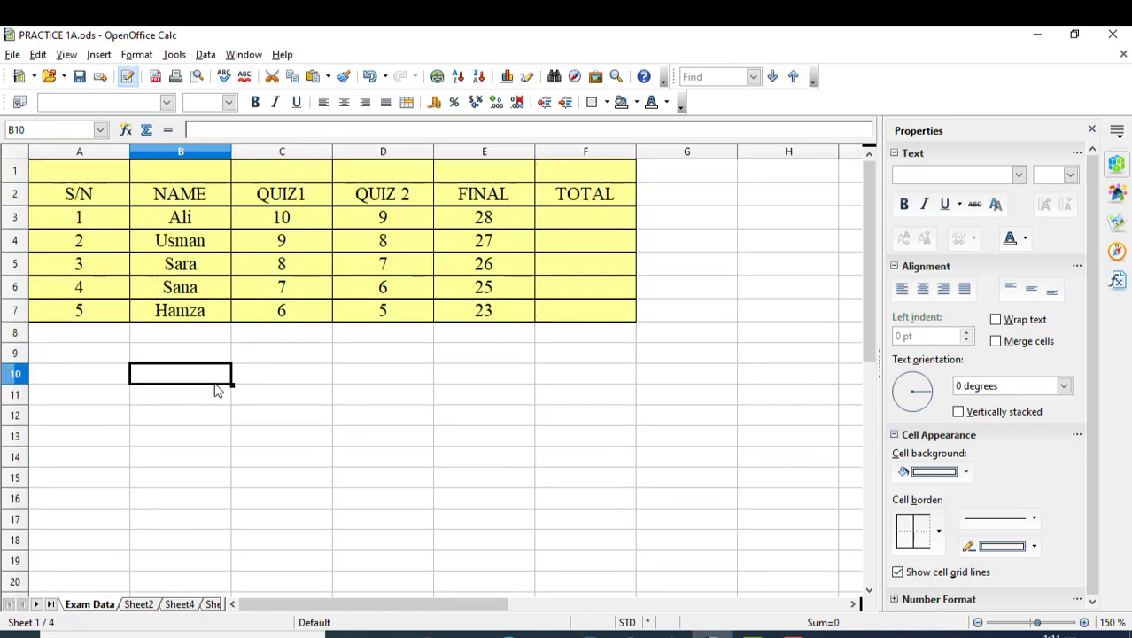
# Enter the title RESULT CARD in cell B1 of the empty first row.
pyautogui.click(148, 173)
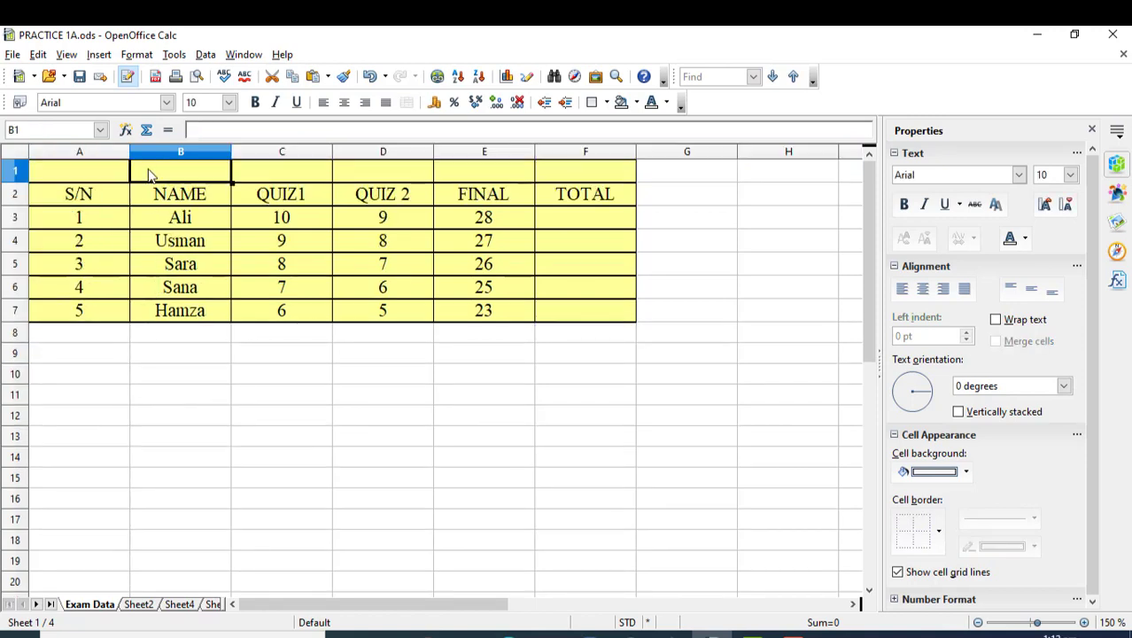
pyautogui.write('RESULT')
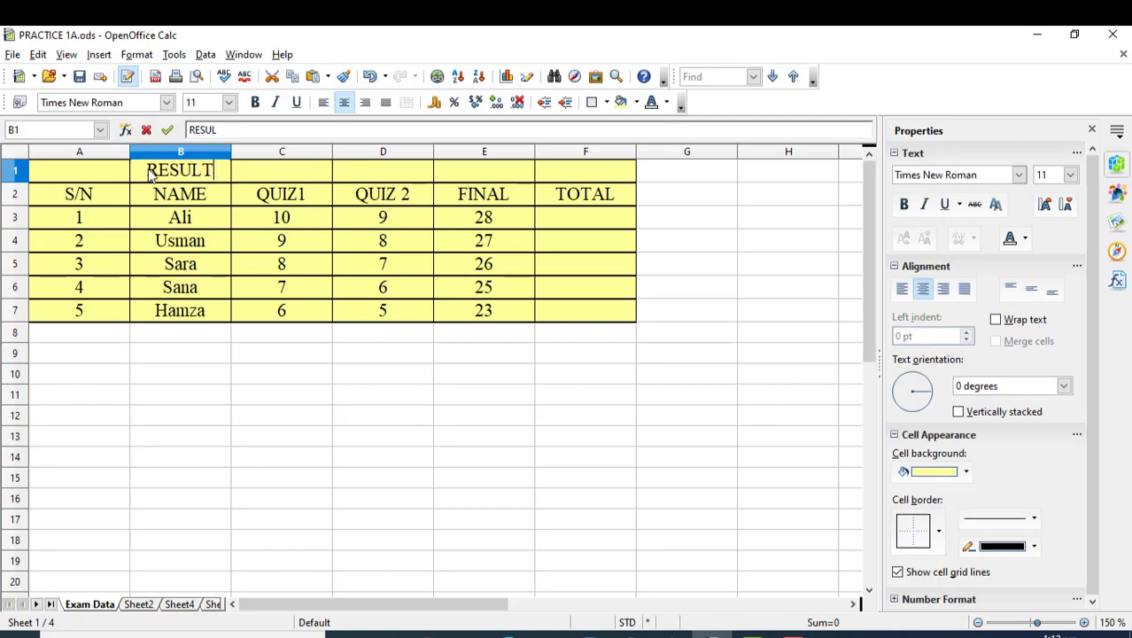
pyautogui.write(' CARD')
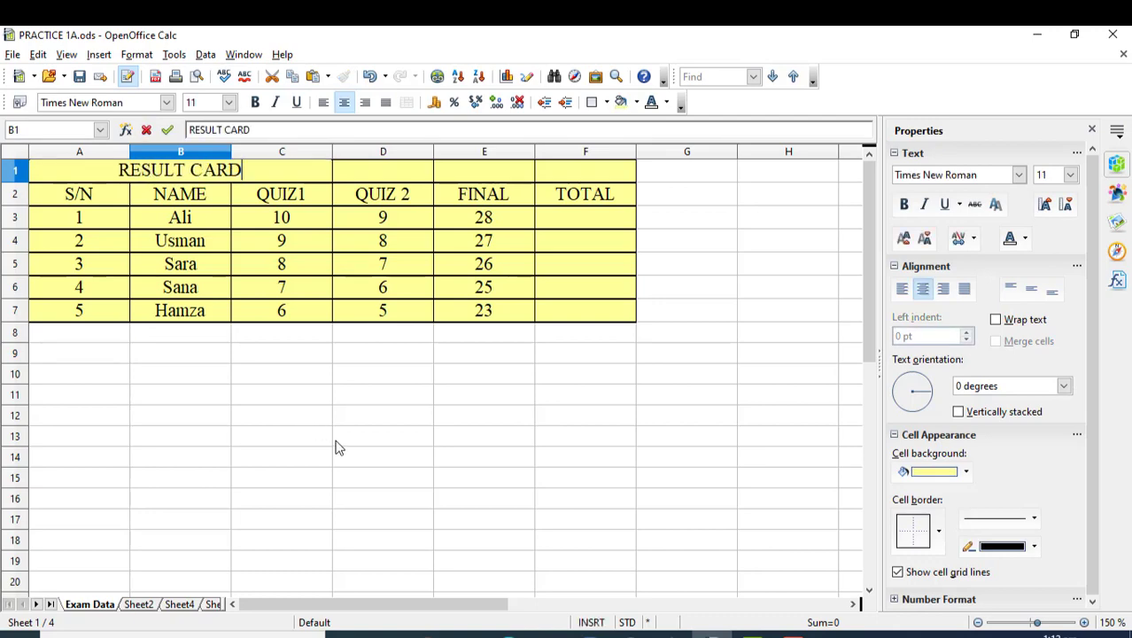
pyautogui.click(337, 447)
# Merge cells A1 to F1 across the table width, moving the hidden cells' contents into the first cell.
pyautogui.click(62, 173)
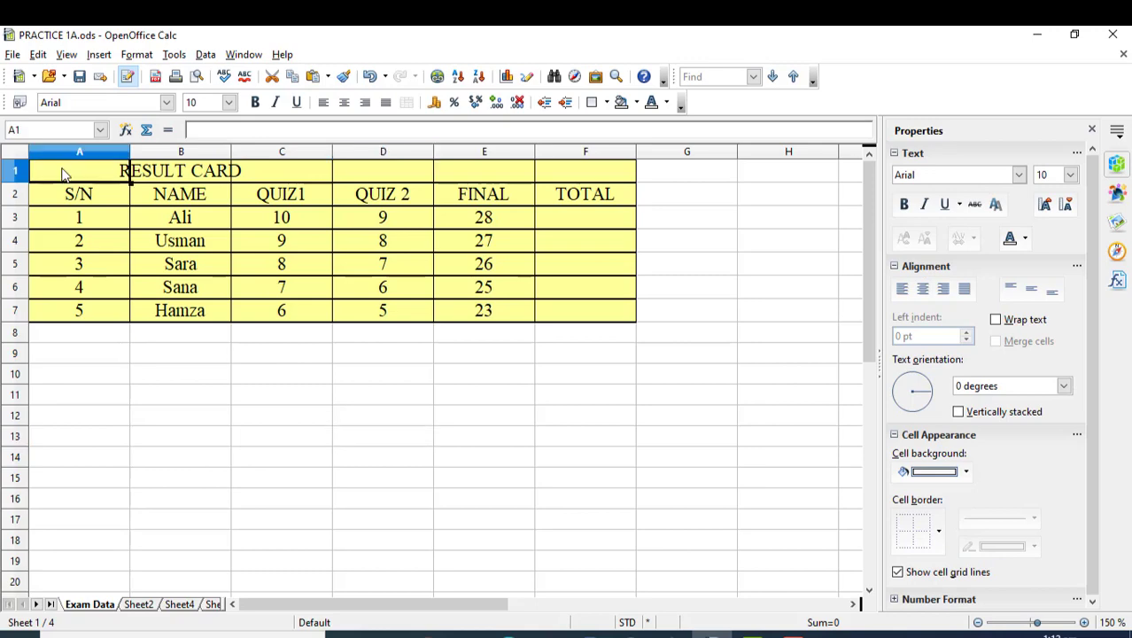
pyautogui.hotkey('shift', 'Right')
pyautogui.hotkey('shift', 'Right')
pyautogui.hotkey('shift', 'Right')
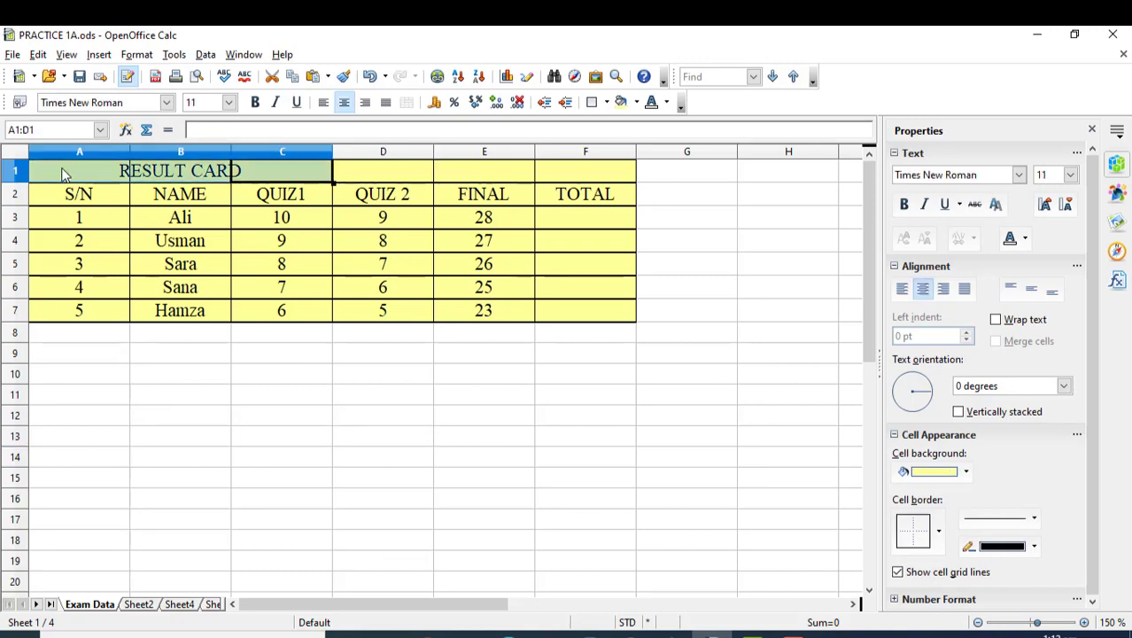
pyautogui.hotkey('shift', 'Right')
pyautogui.hotkey('shift', 'Right')
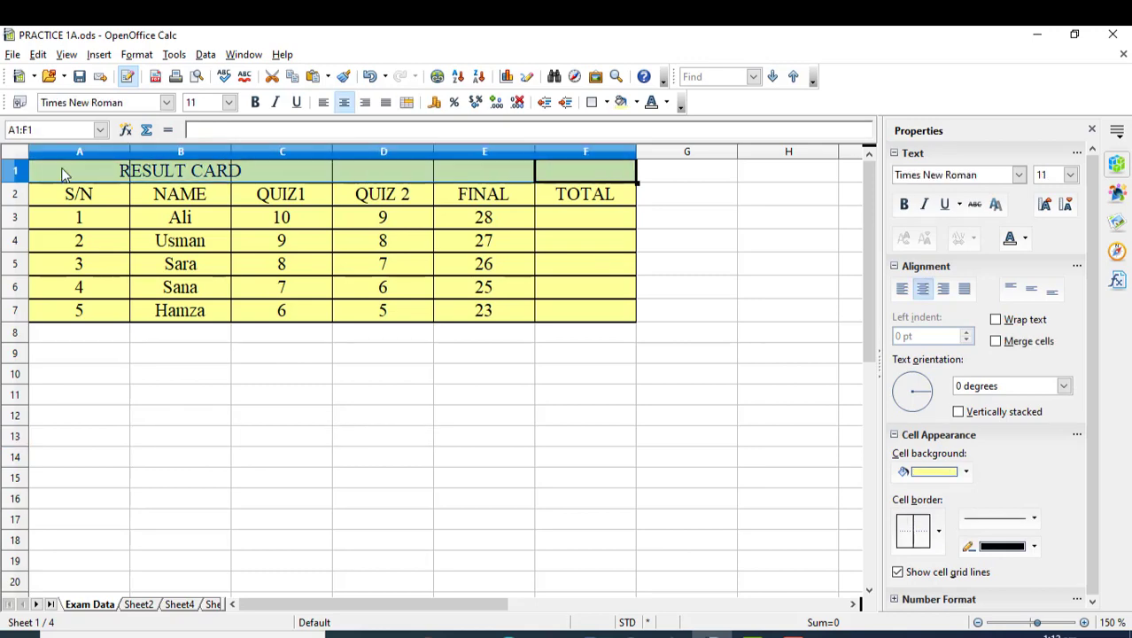
pyautogui.click(408, 103)
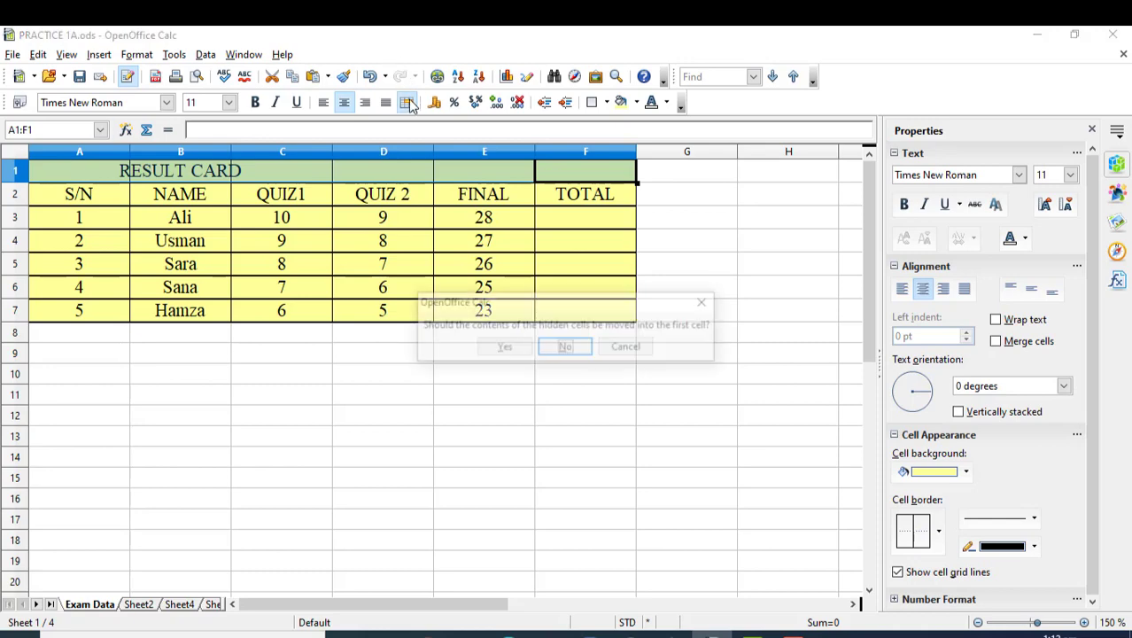
pyautogui.click(503, 348)
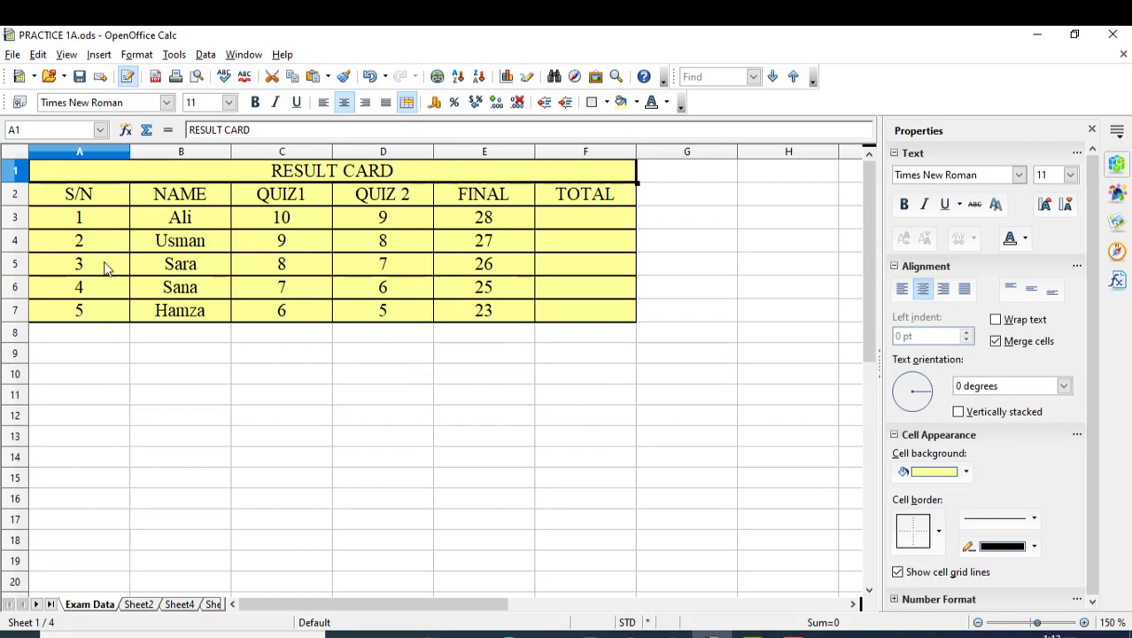
pyautogui.click(175, 396)
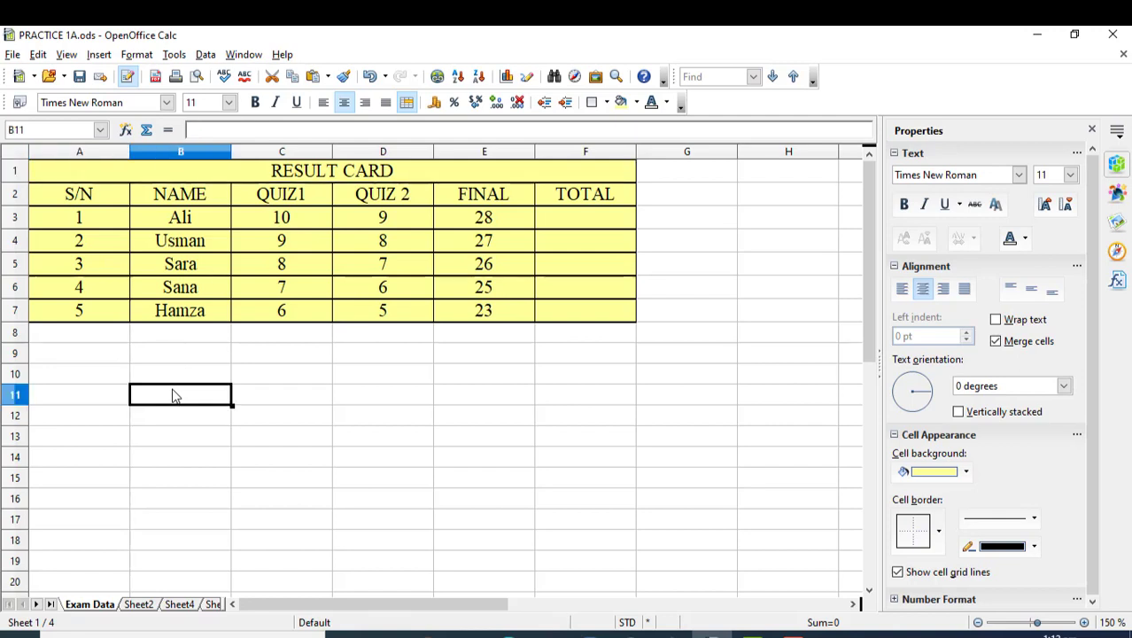
# Make the RESULT CARD title in the merged first row bold.
pyautogui.click(332, 172)
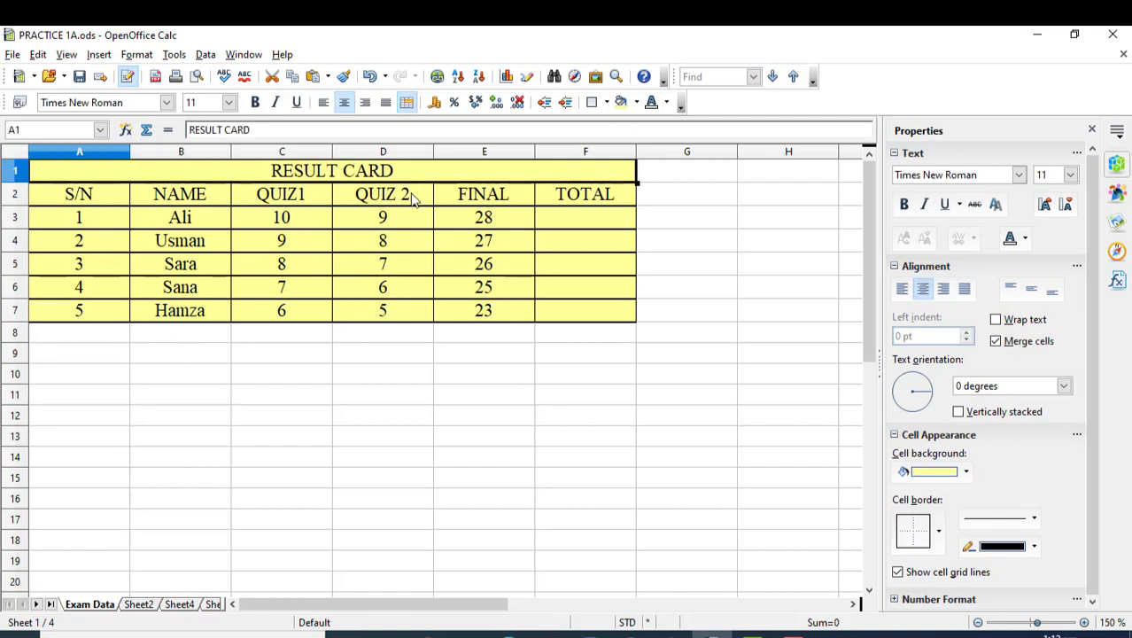
pyautogui.hotkey('ctrl', 'b')
pyautogui.click(319, 418)
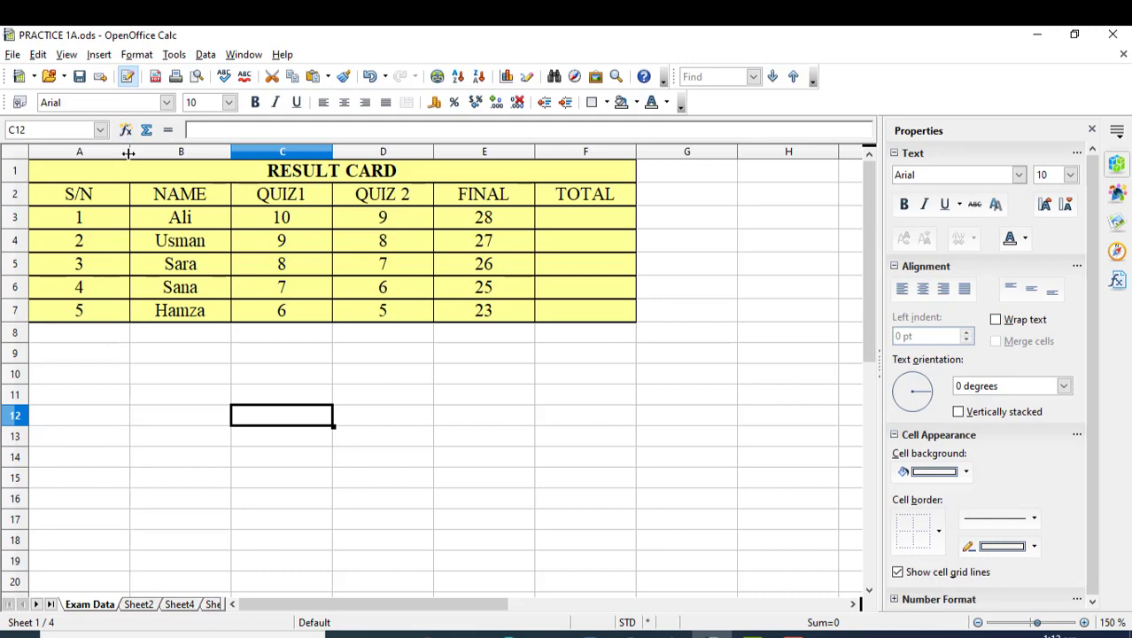
# Fit the widths of columns A to E to their contents.
pyautogui.doubleClick(128, 153)
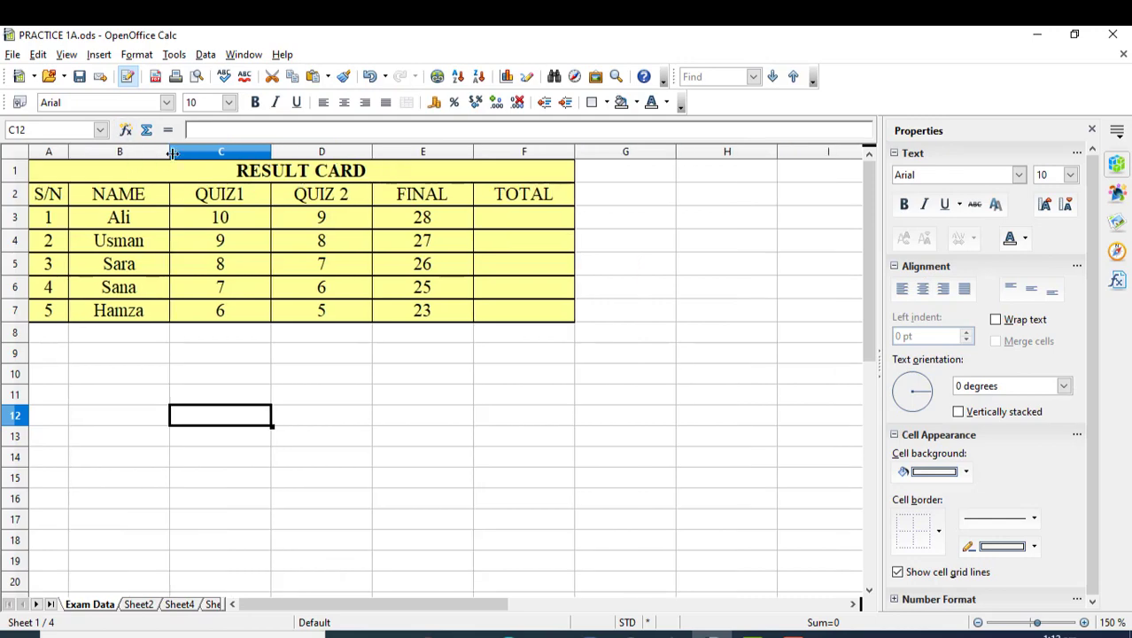
pyautogui.doubleClick(170, 157)
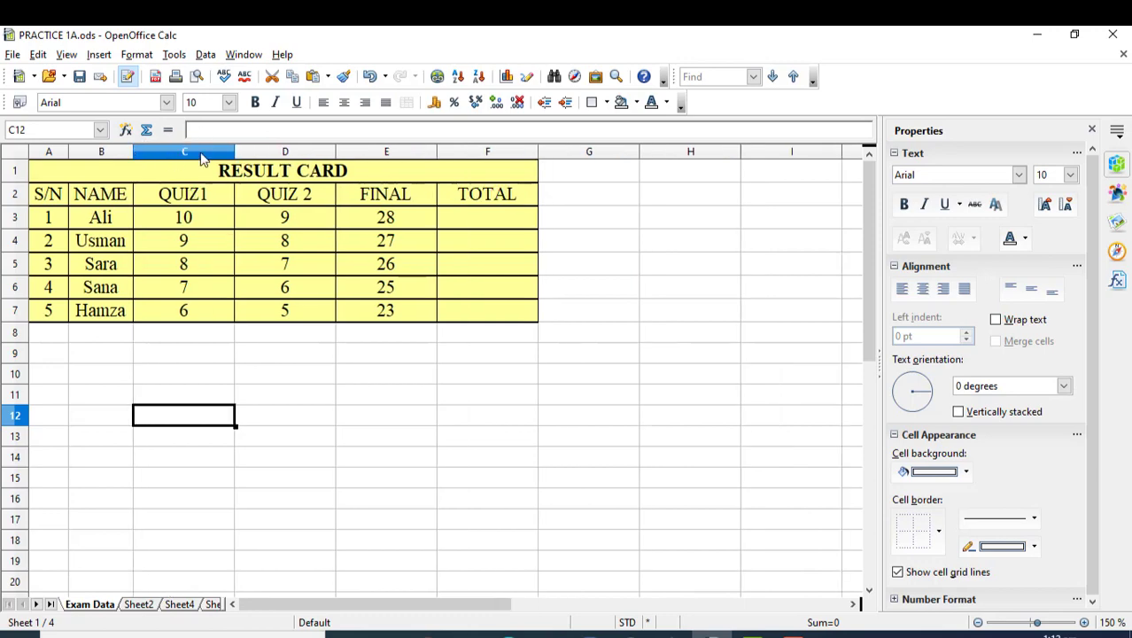
pyautogui.doubleClick(233, 149)
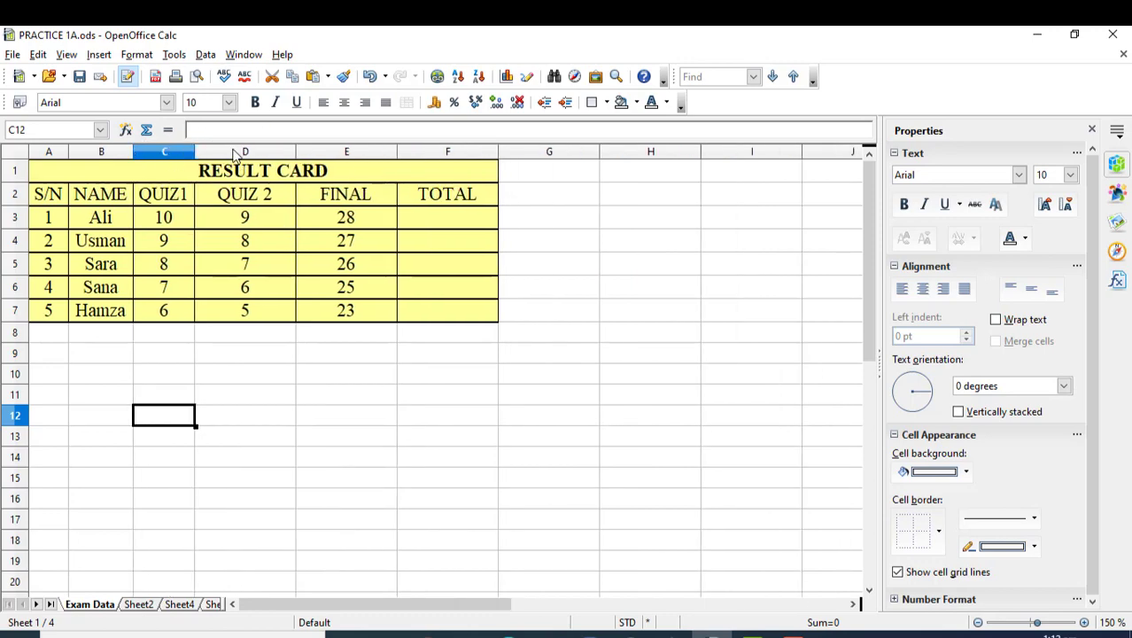
pyautogui.doubleClick(294, 152)
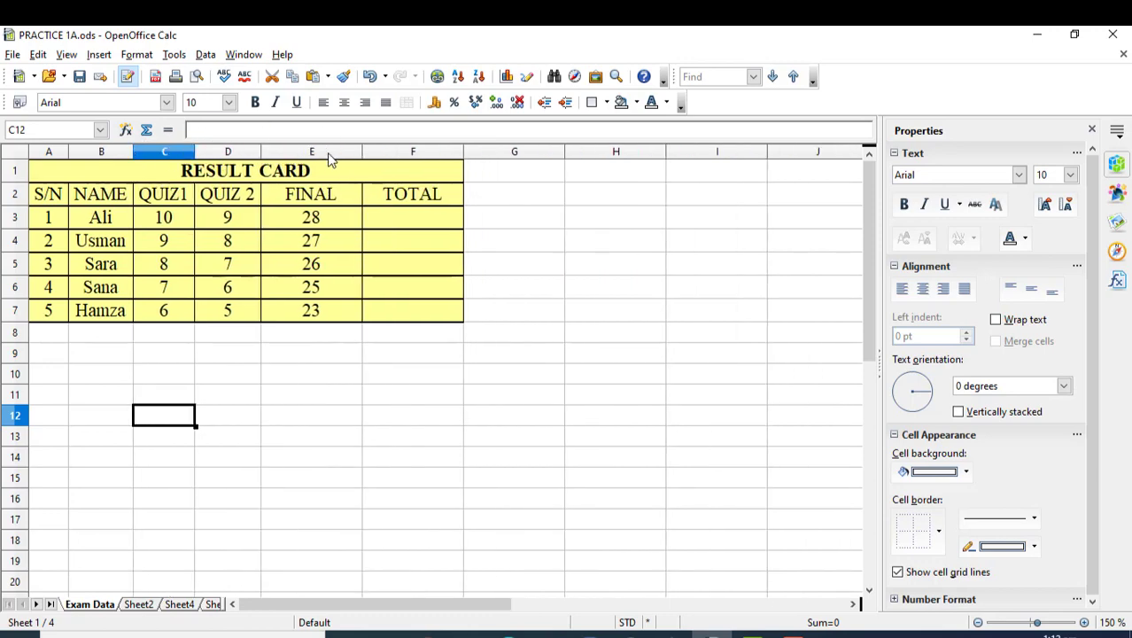
pyautogui.doubleClick(362, 151)
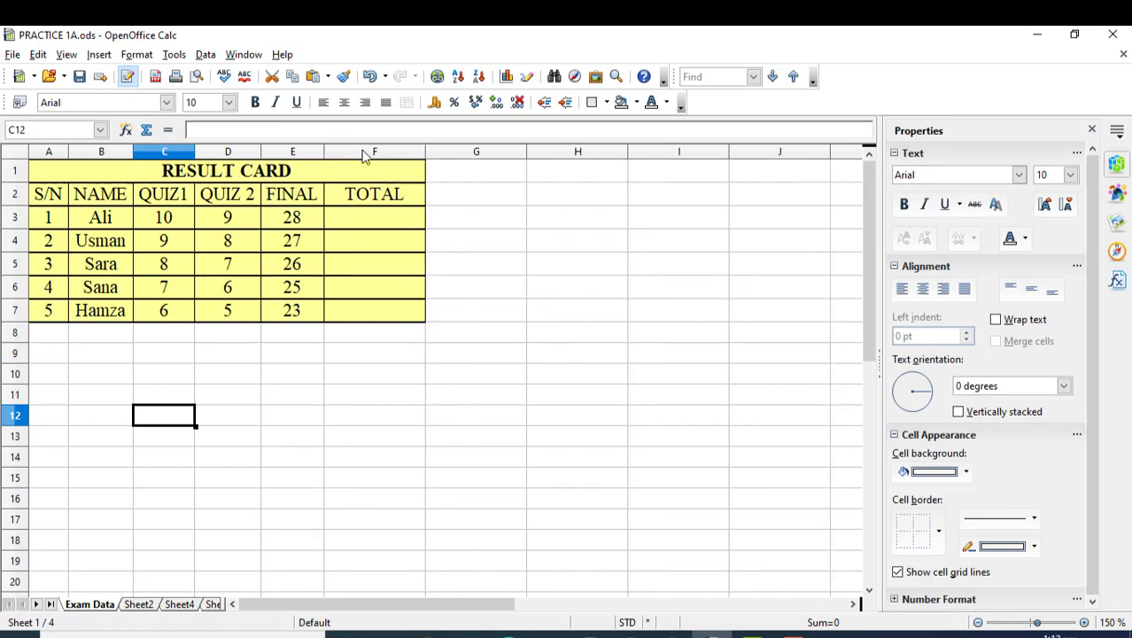
# Fit column F to its contents and change the header in cell E2 to FINAL EXAM.
pyautogui.doubleClick(425, 152)
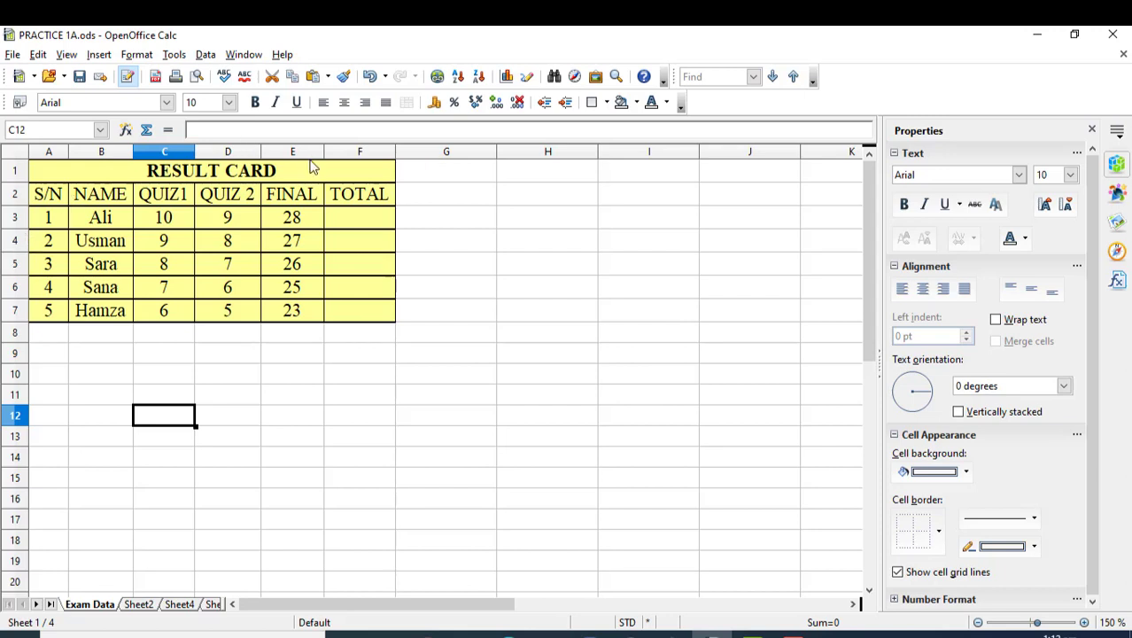
pyautogui.click(320, 202)
pyautogui.doubleClick(320, 202)
pyautogui.write('EXAM')
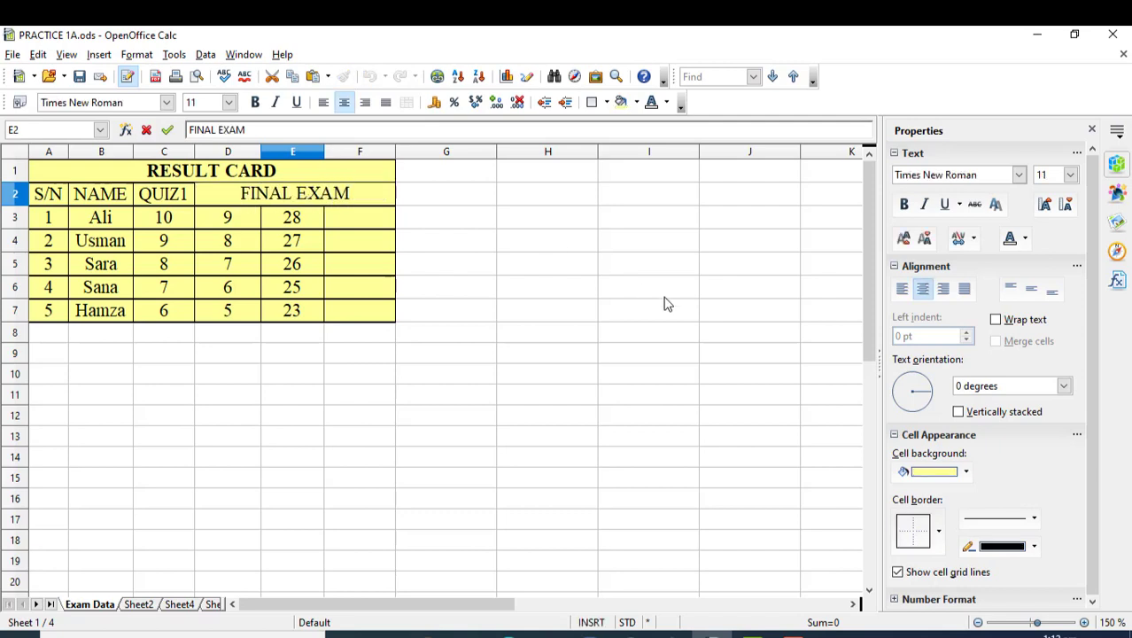
pyautogui.click(663, 295)
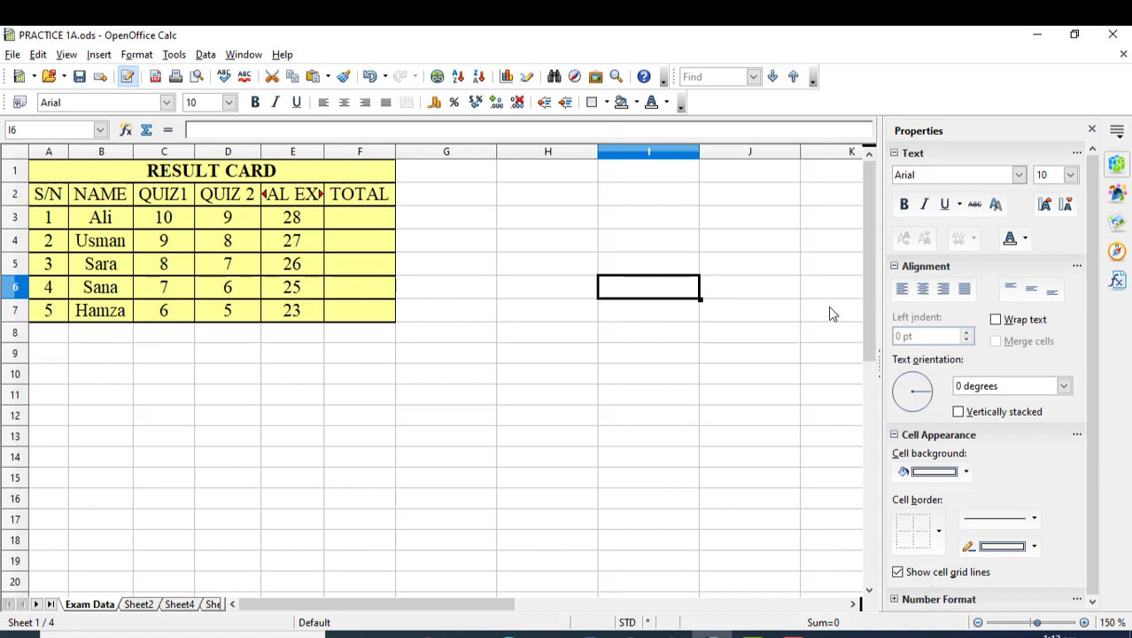
# Narrow column E below the width of its header and wrap the FINAL EXAM text in cell E2 onto two lines.
pyautogui.doubleClick(324, 152)
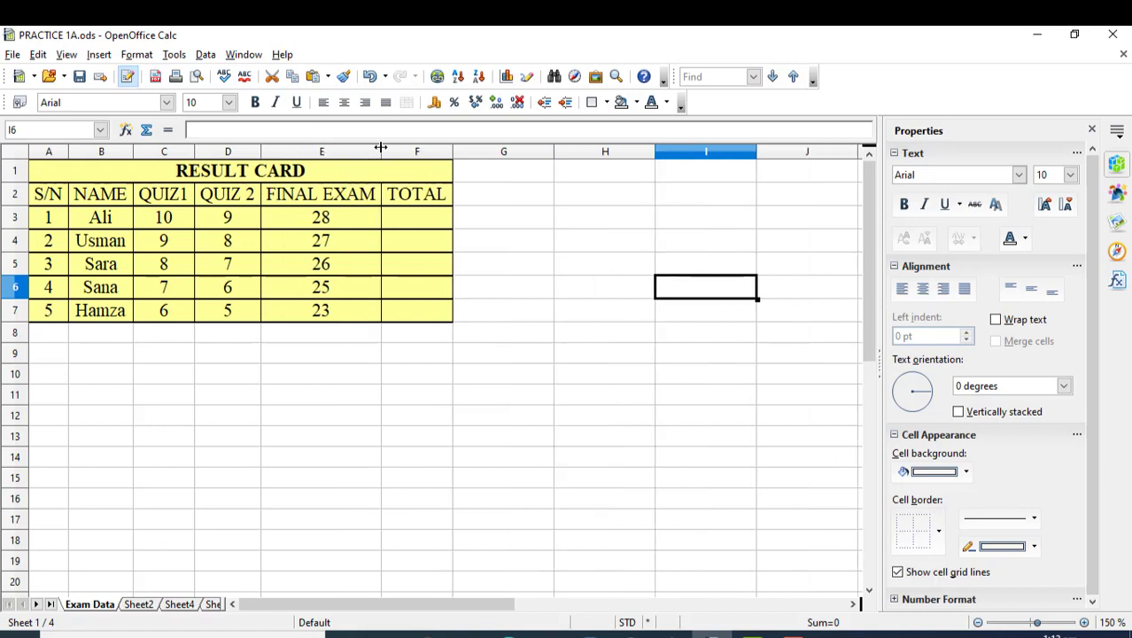
pyautogui.moveTo(380, 151); pyautogui.dragTo(343, 149)
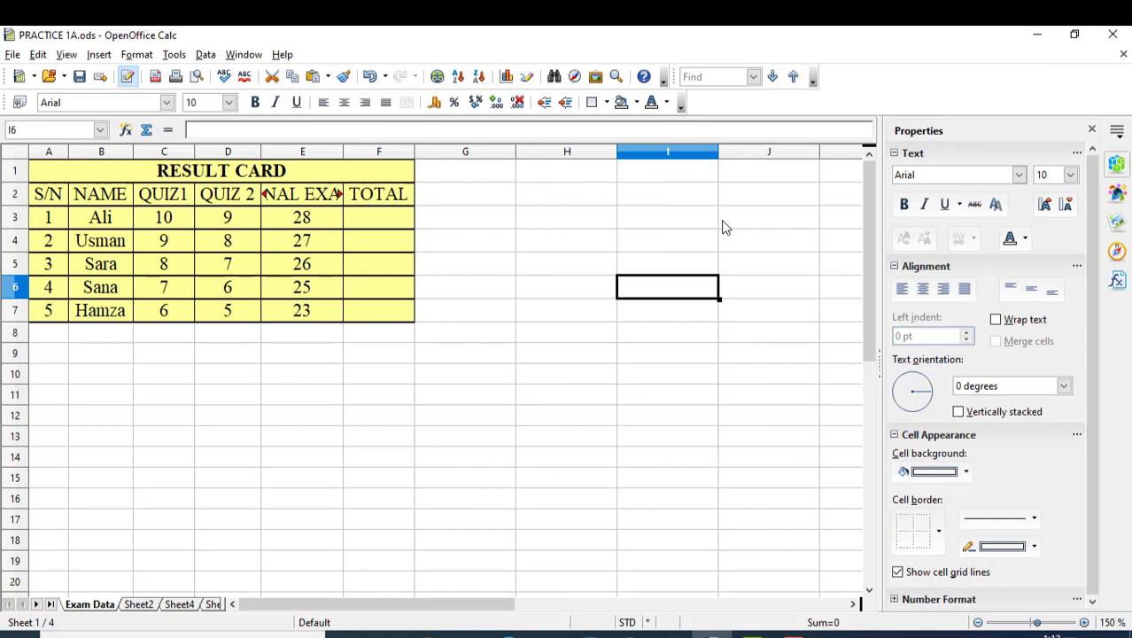
pyautogui.click(996, 321)
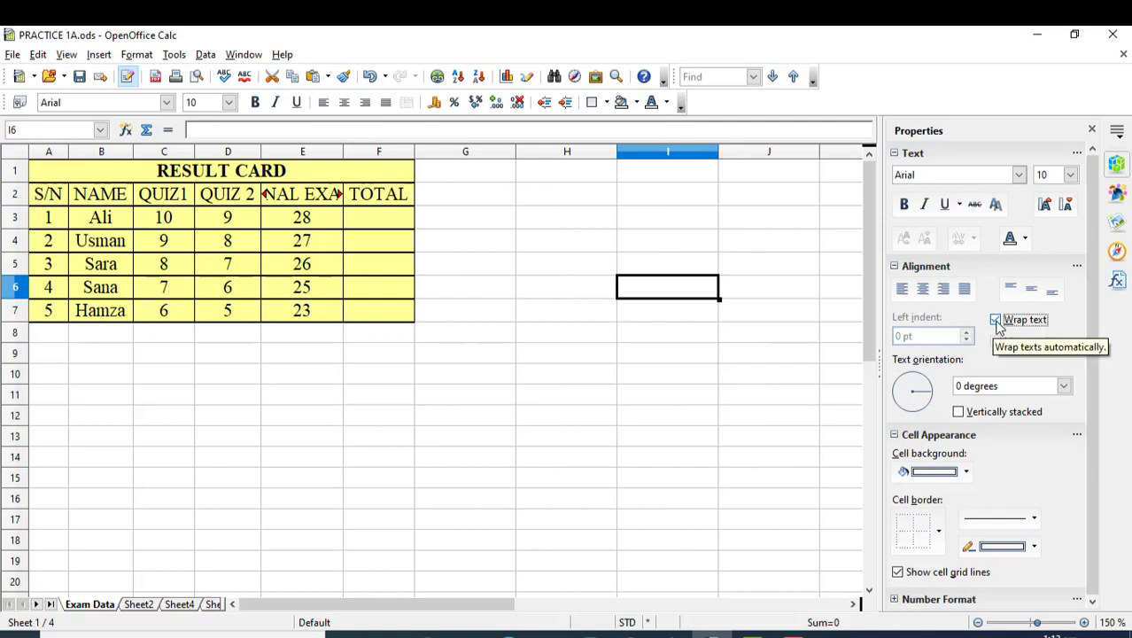
pyautogui.click(323, 200)
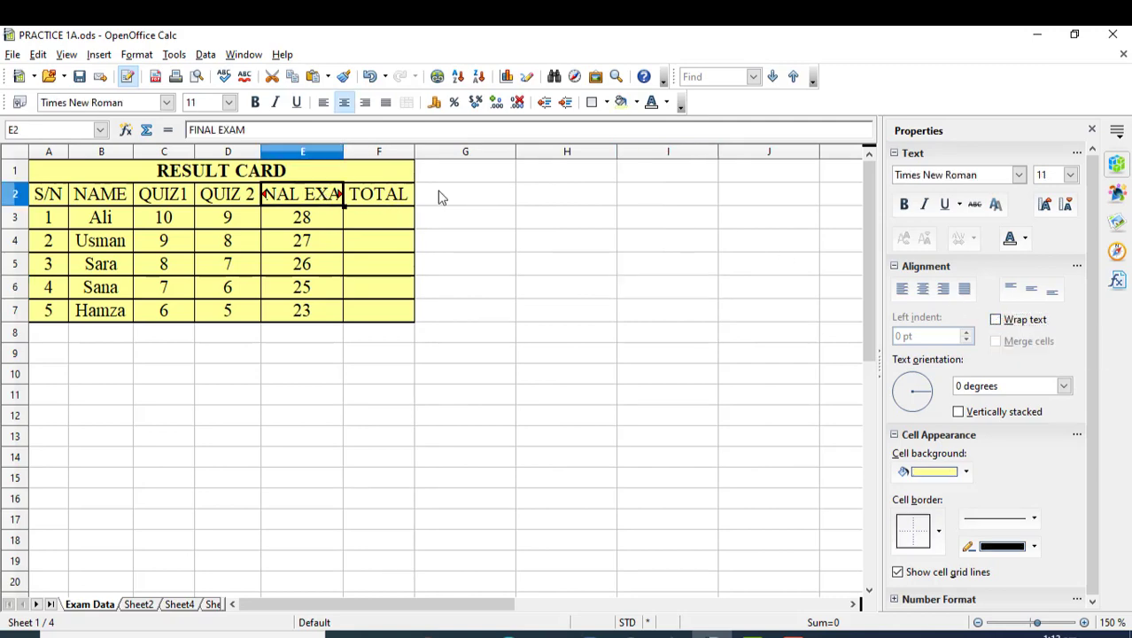
pyautogui.click(997, 321)
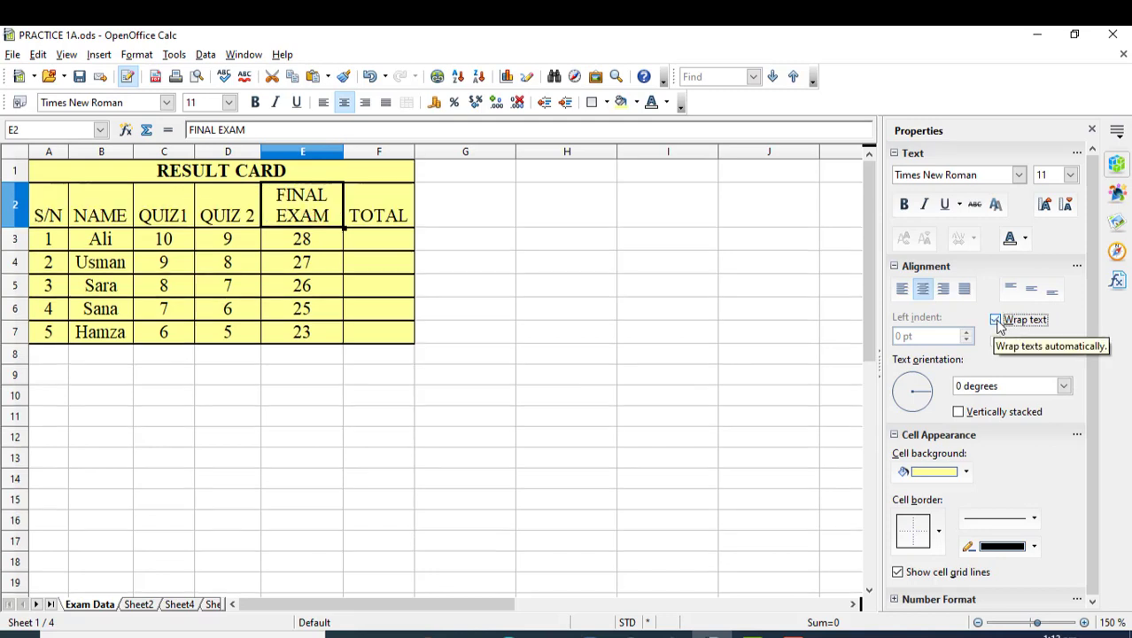
# Try rotating the S/N header in cell A2 to 2 degrees with the orientation dial, and undo the rotation.
pyautogui.click(53, 216)
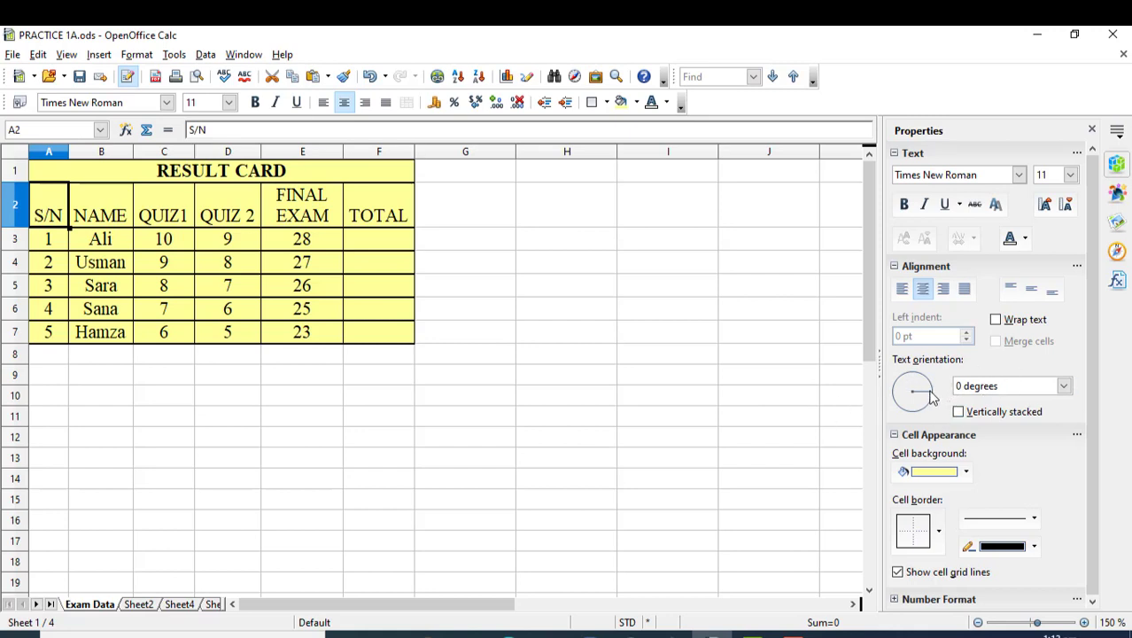
pyautogui.moveTo(931, 398)
pyautogui.mouseDown()
pyautogui.moveTo(911, 403)
pyautogui.moveTo(913, 415)
pyautogui.moveTo(916, 396)
pyautogui.moveTo(936, 397)
pyautogui.mouseUp()
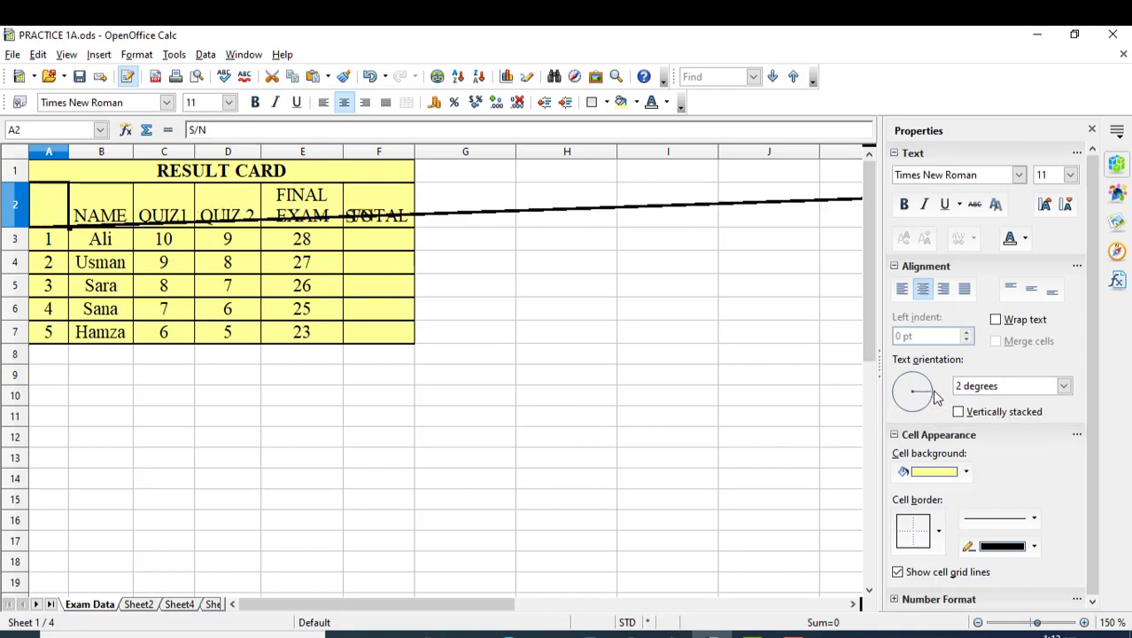
pyautogui.hotkey('ctrl', 'z')
pyautogui.hotkey('ctrl', 'z')
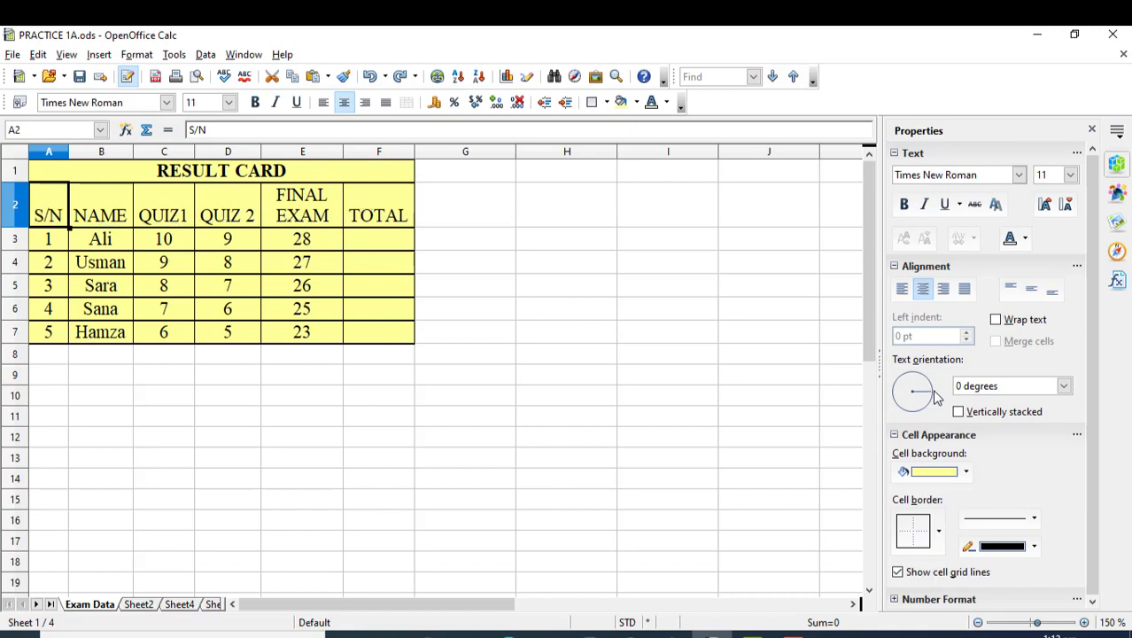
# Try a 45 degrees text orientation on the S/N header in cell A2, and set it to 90 degrees.
pyautogui.click(1063, 388)
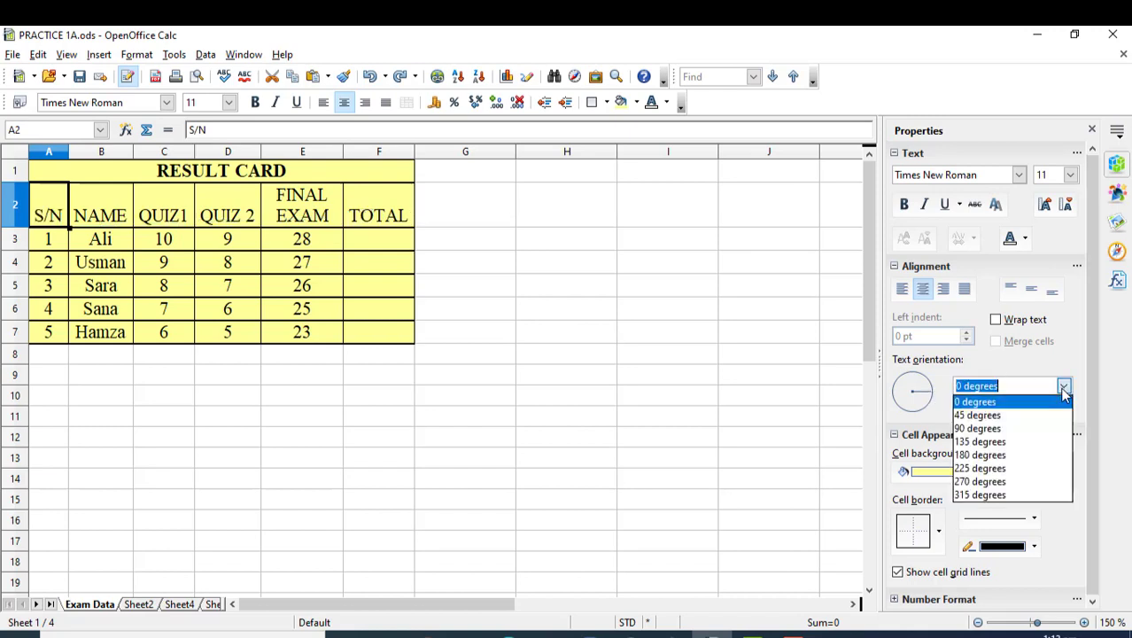
pyautogui.click(981, 416)
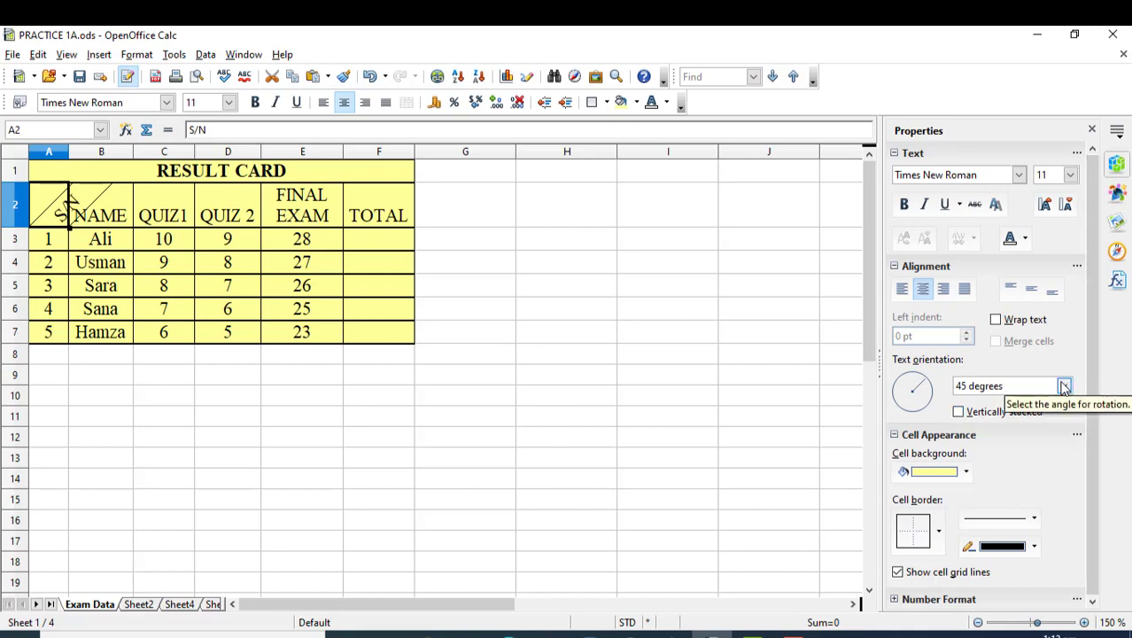
pyautogui.click(1064, 388)
pyautogui.click(981, 433)
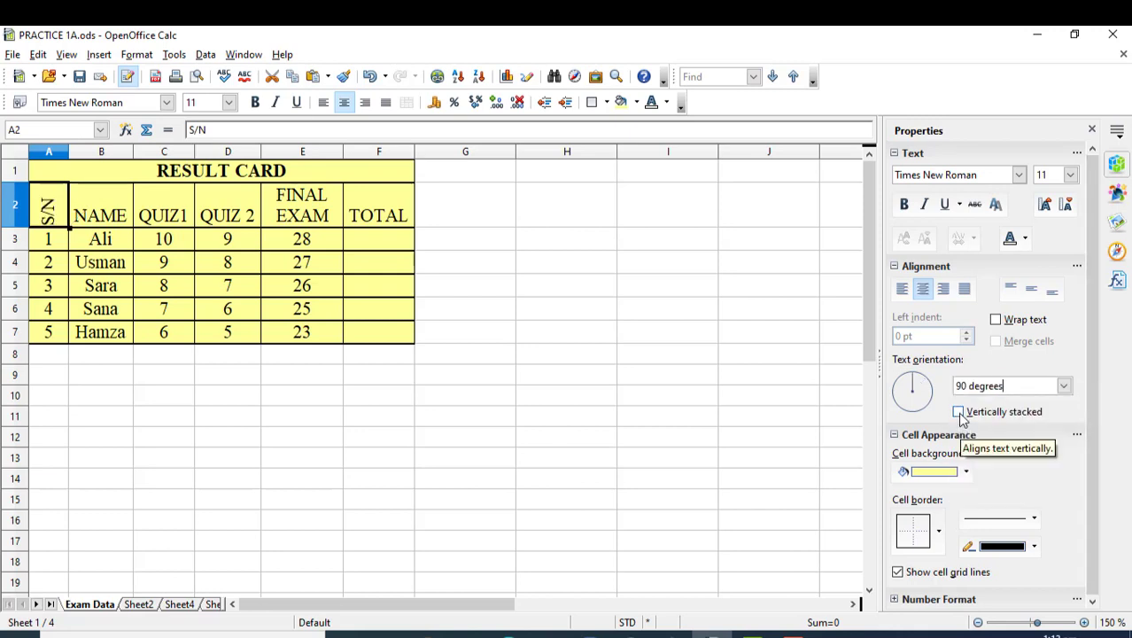
# Try vertically stacked text on the S/N header and on the NAME header, turning it off again for each.
pyautogui.click(959, 414)
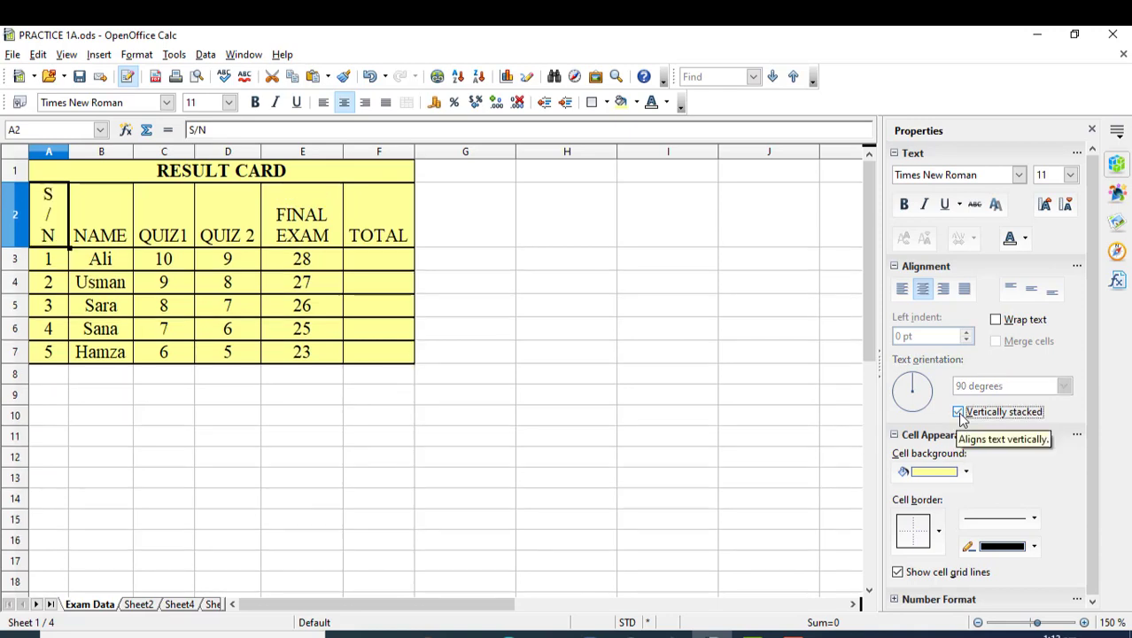
pyautogui.click(959, 413)
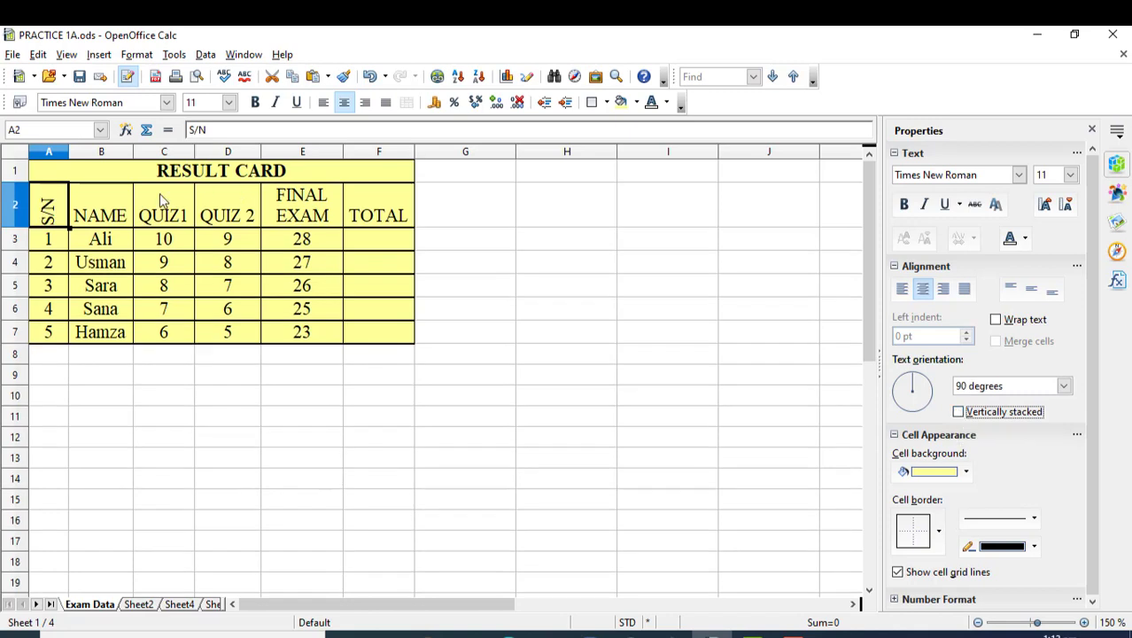
pyautogui.click(98, 209)
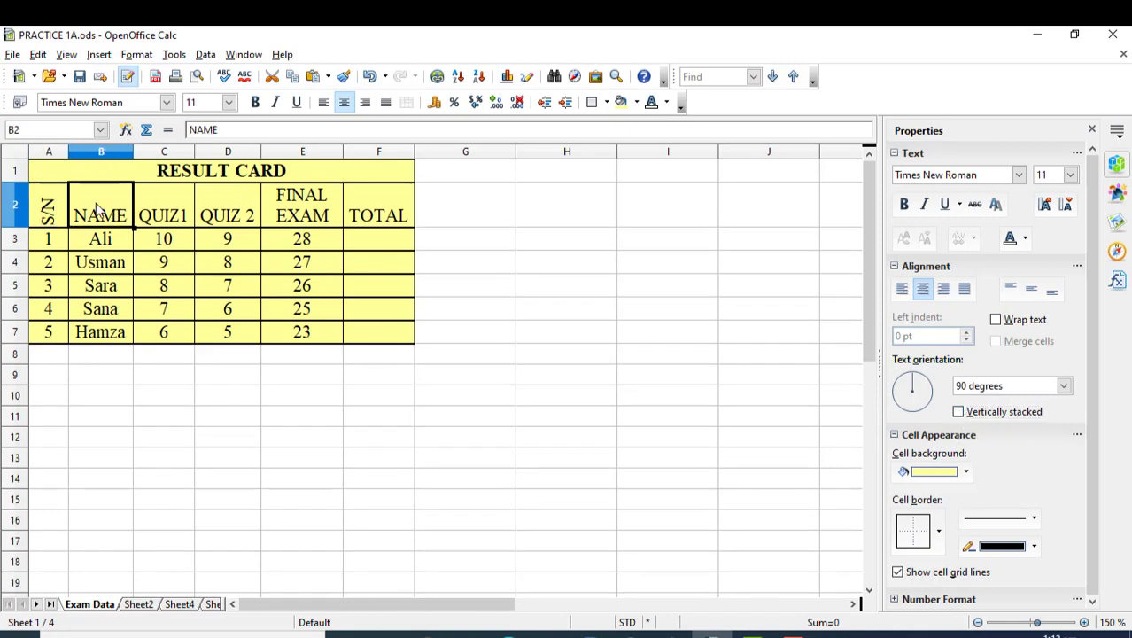
pyautogui.click(961, 413)
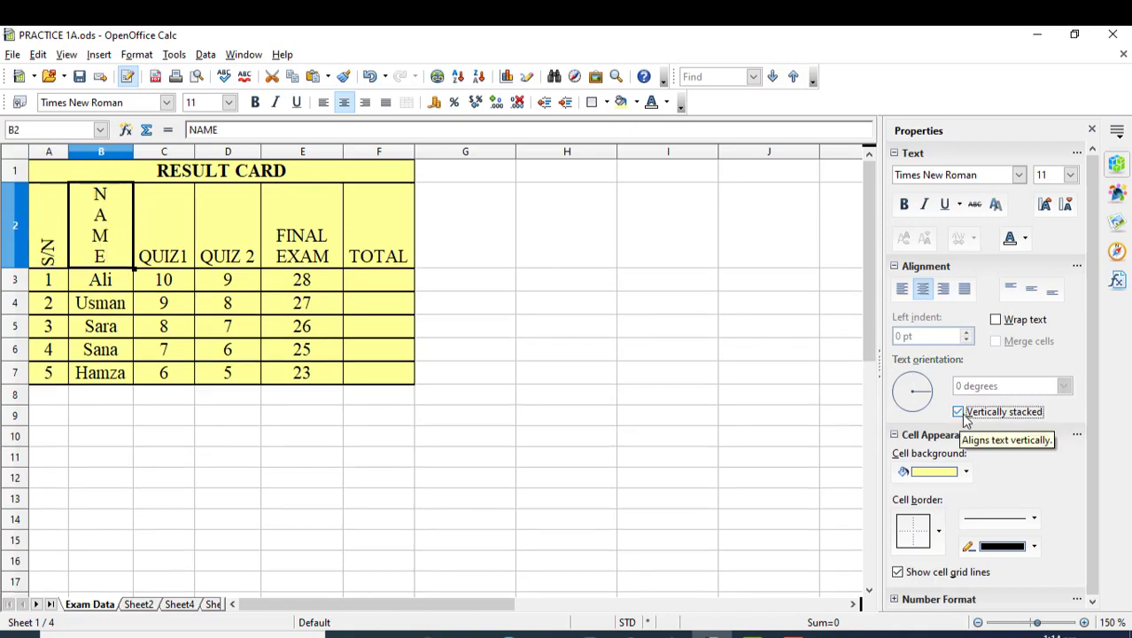
pyautogui.click(959, 413)
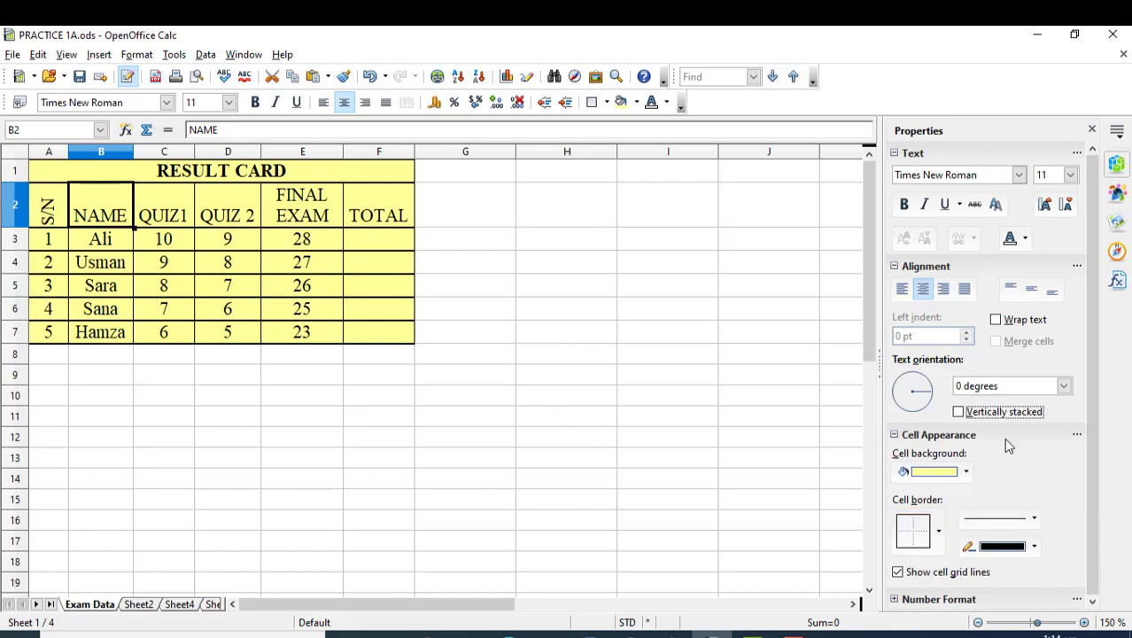
pyautogui.click(137, 55)
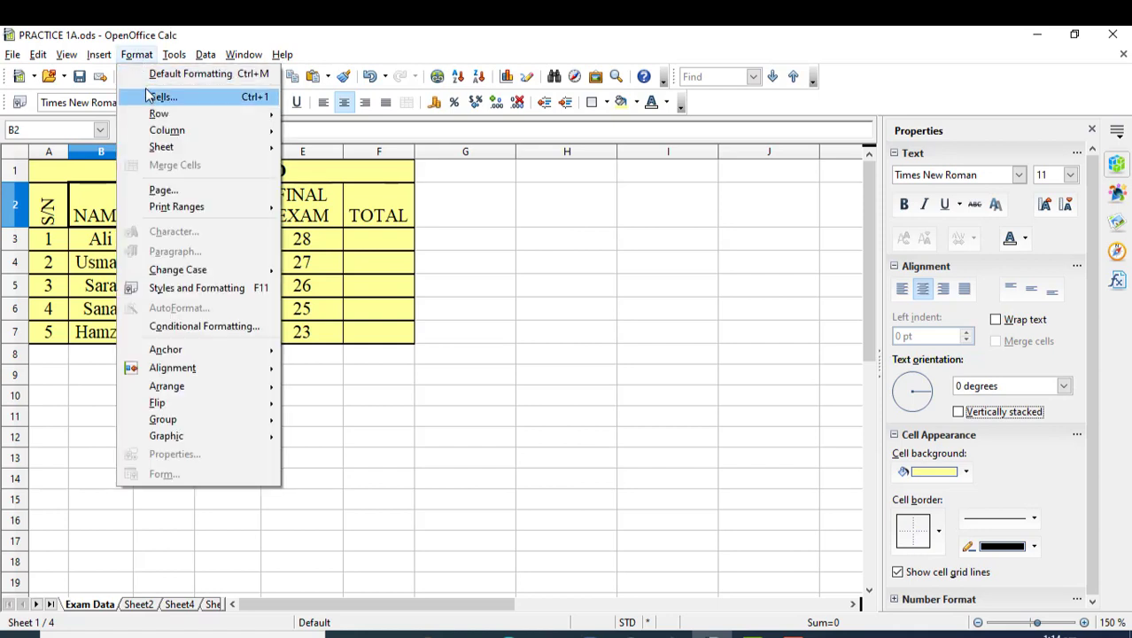
pyautogui.click(476, 351)
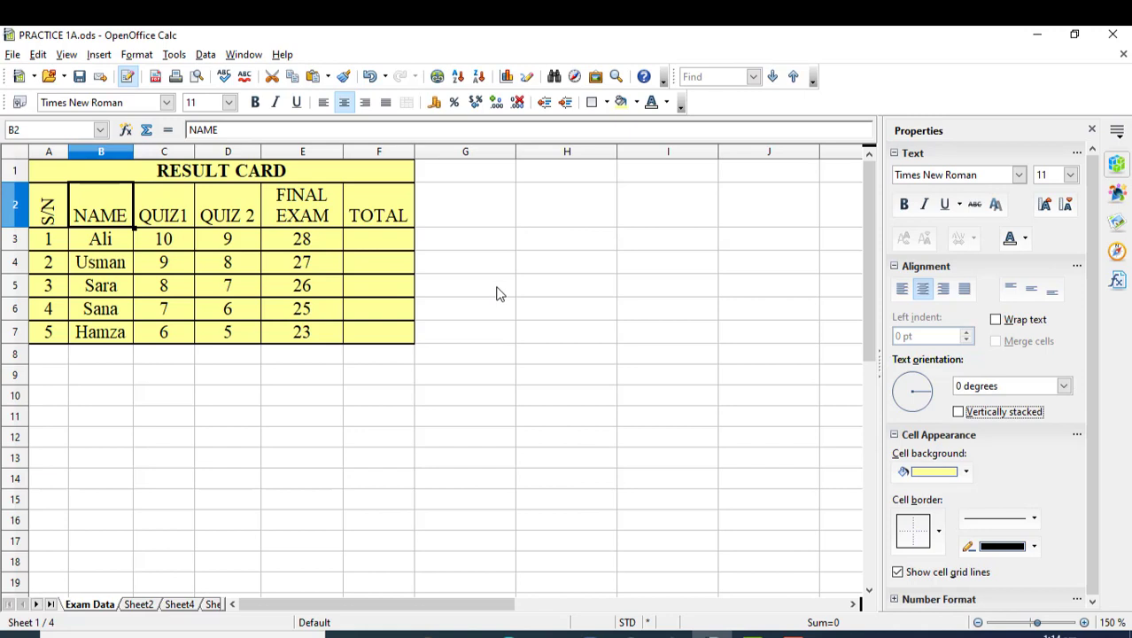
# Save the changes to the spreadsheet.
pyautogui.hotkey('ctrl', 's')
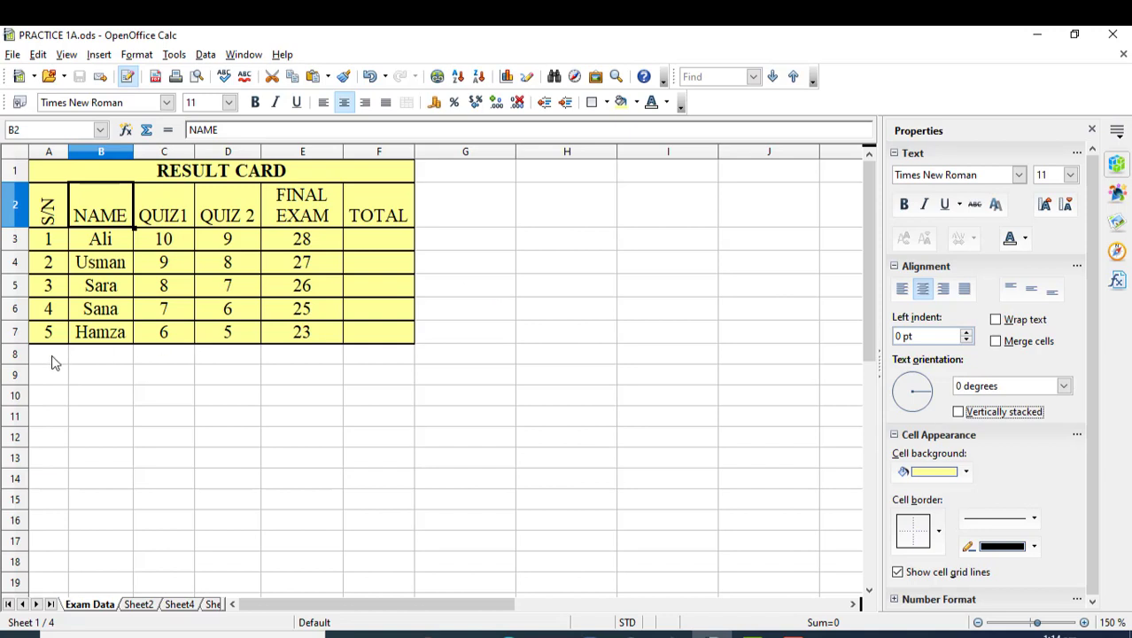
pyautogui.click(277, 132)
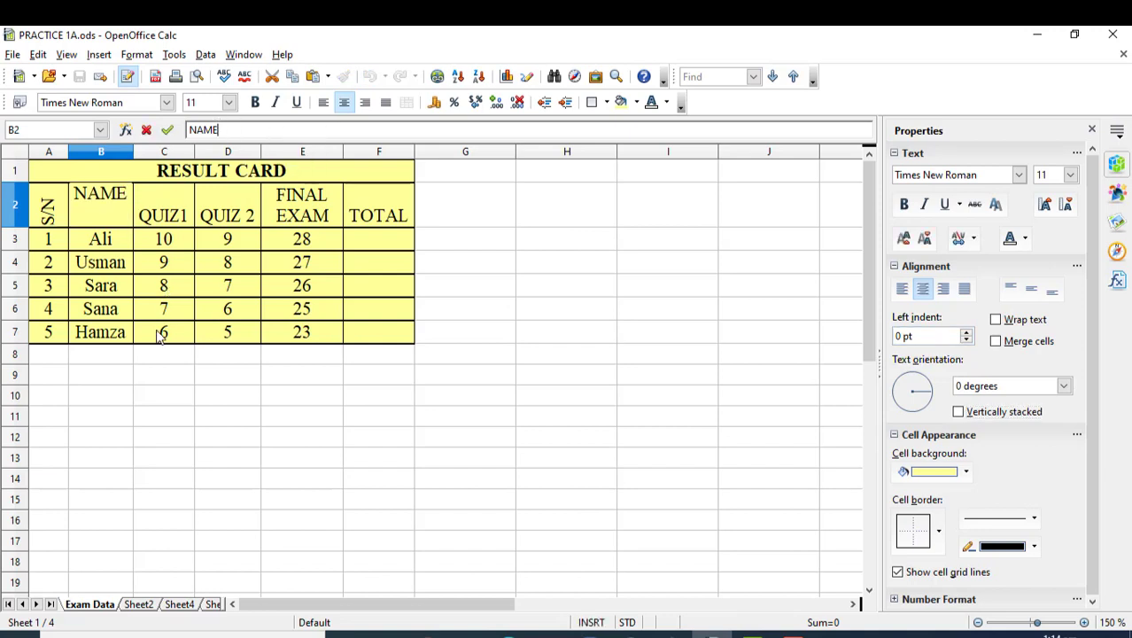
pyautogui.click(182, 355)
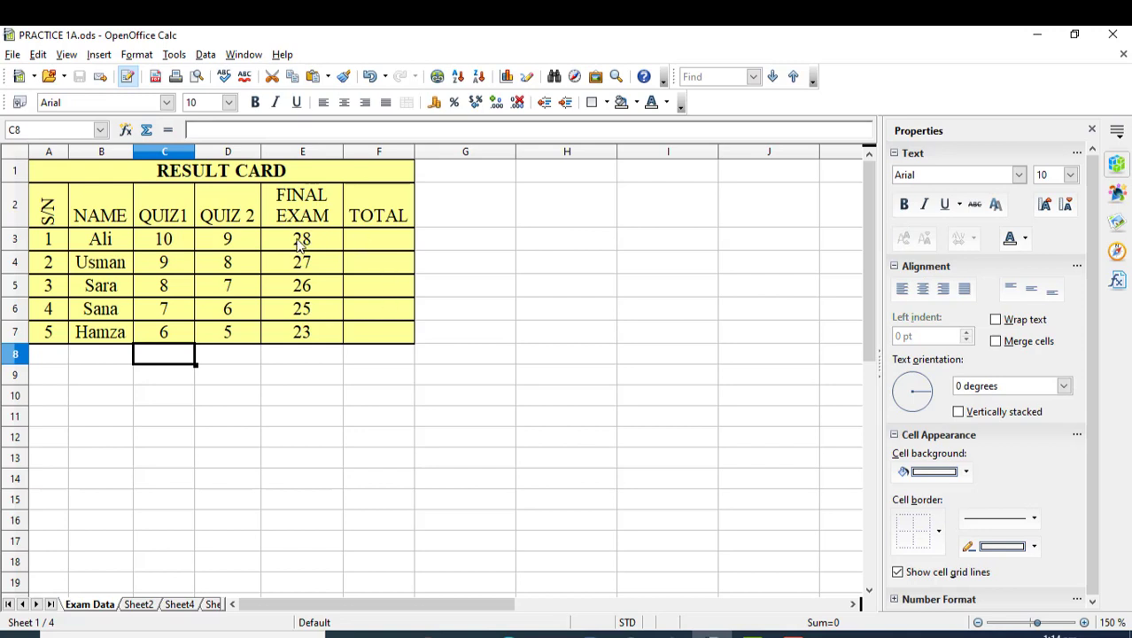
pyautogui.click(242, 128)
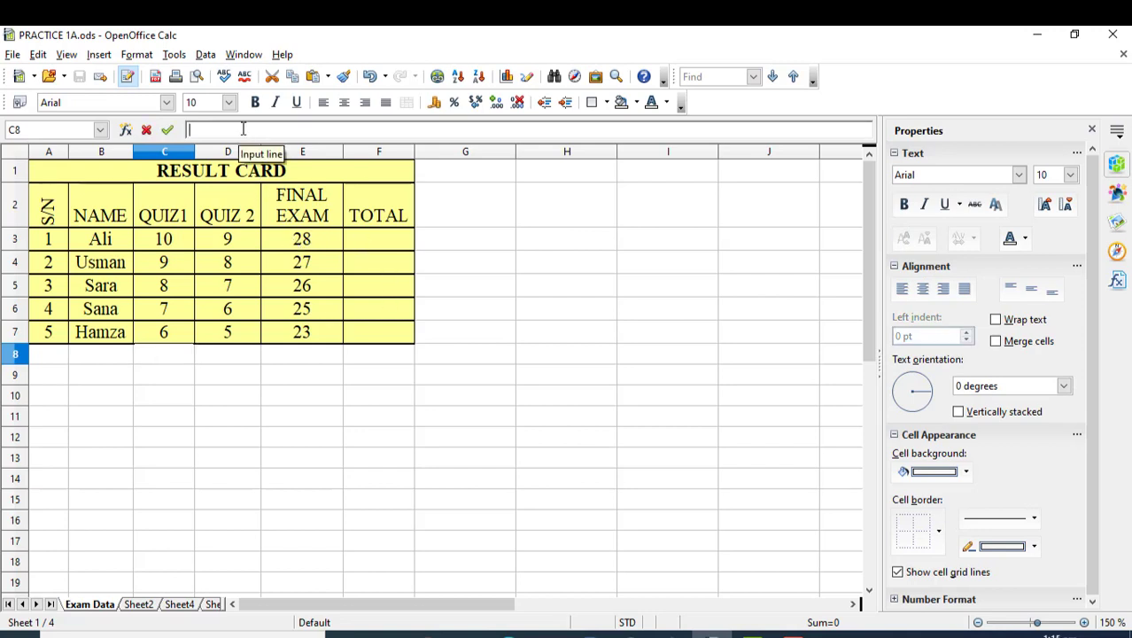
pyautogui.click(315, 239)
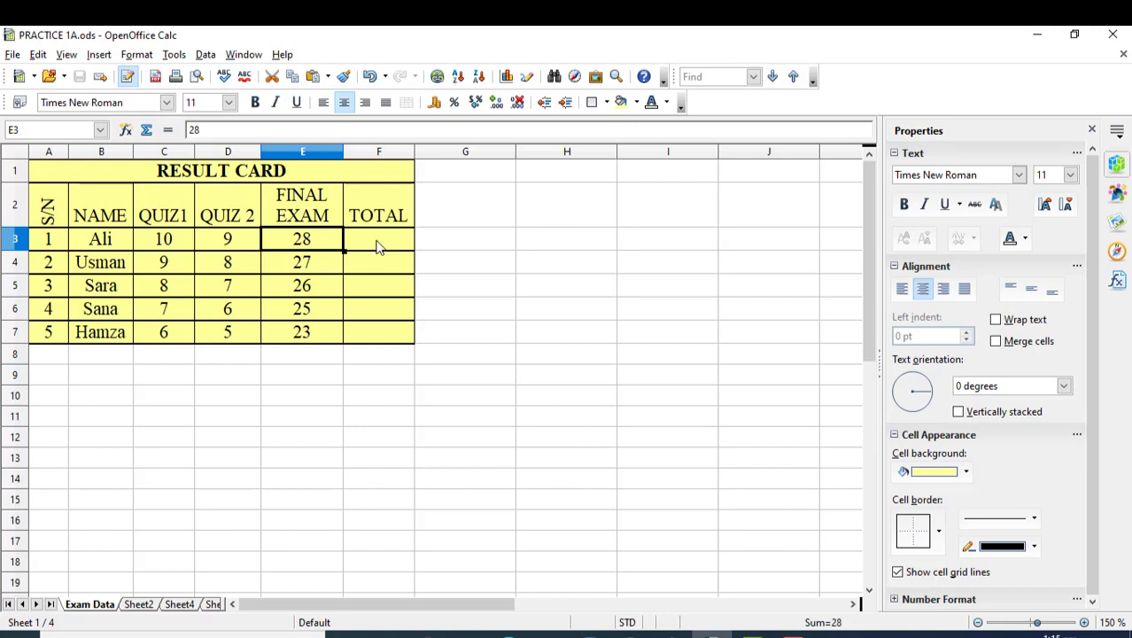
# Open the empty TOTAL cell F3 of the first student for editing in the input line.
pyautogui.click(376, 246)
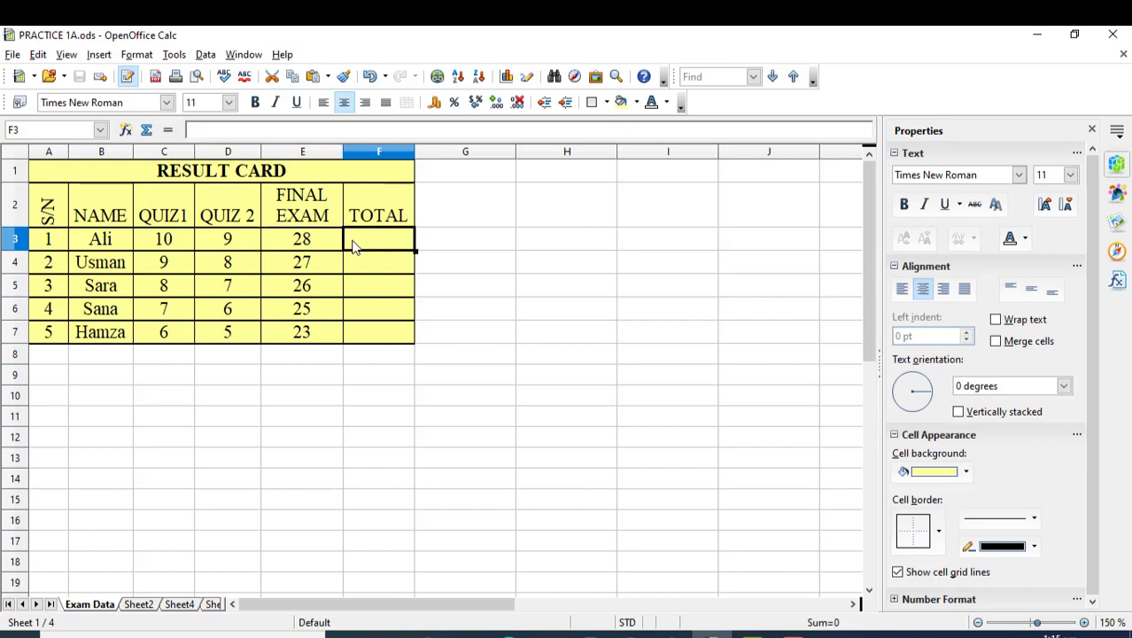
pyautogui.click(258, 129)
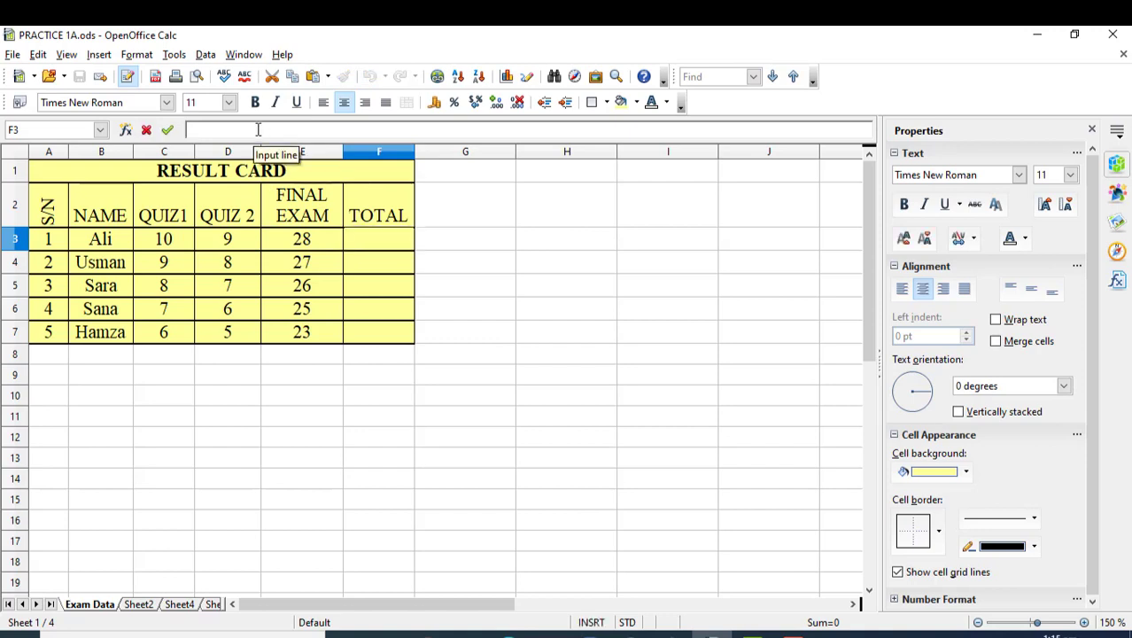